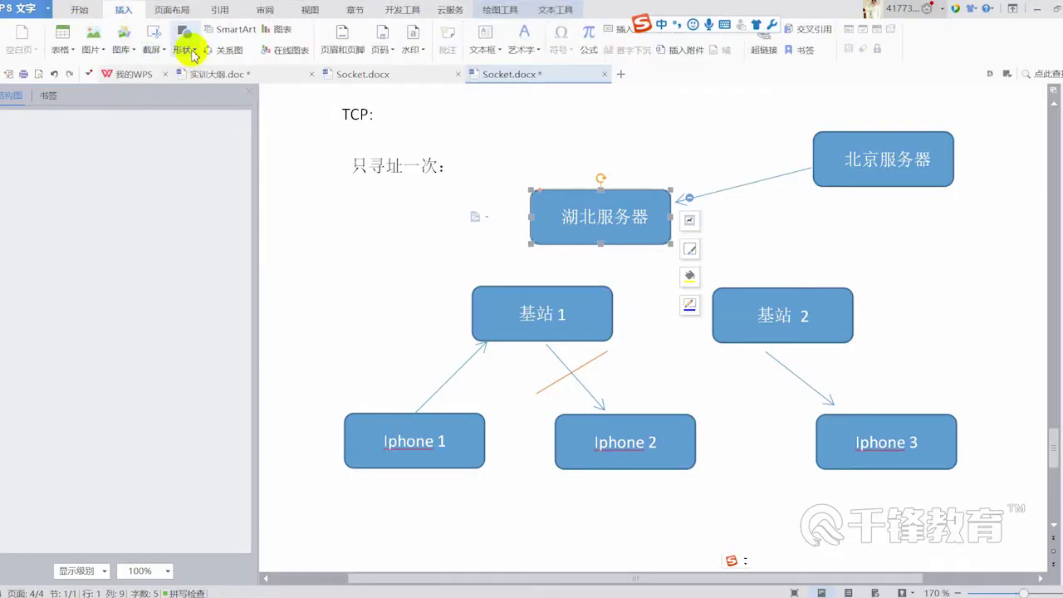
- Draw an arrow line from 基站 1 up to 湖北服务器
{"action": "left_click", "coordinate": [183, 42]}
{"action": "left_click", "coordinate": [213, 213]}
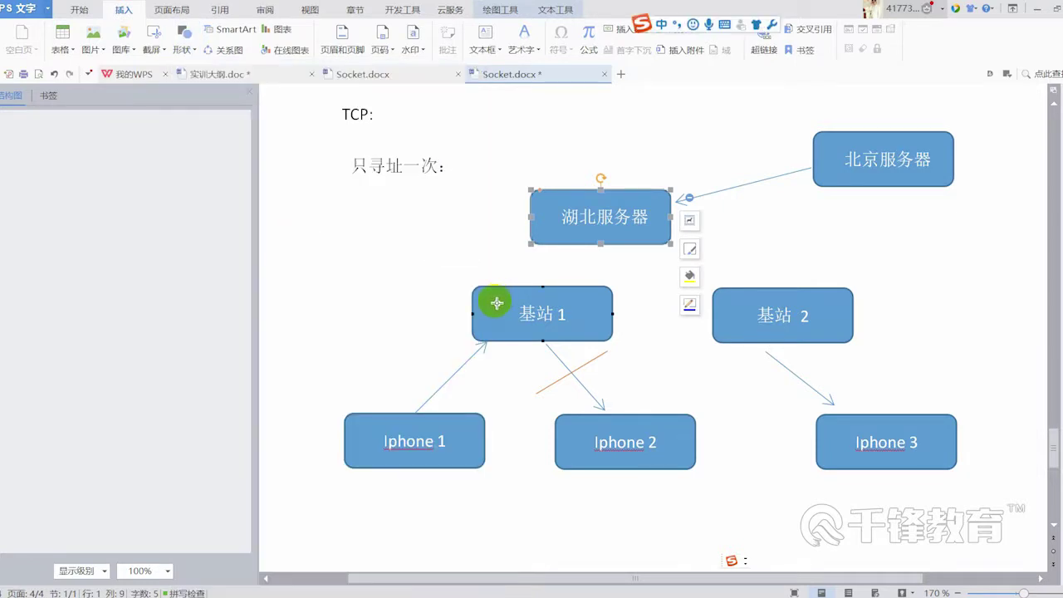
{"action": "left_click_drag", "start_coordinate": [504, 295], "coordinate": [562, 246]}
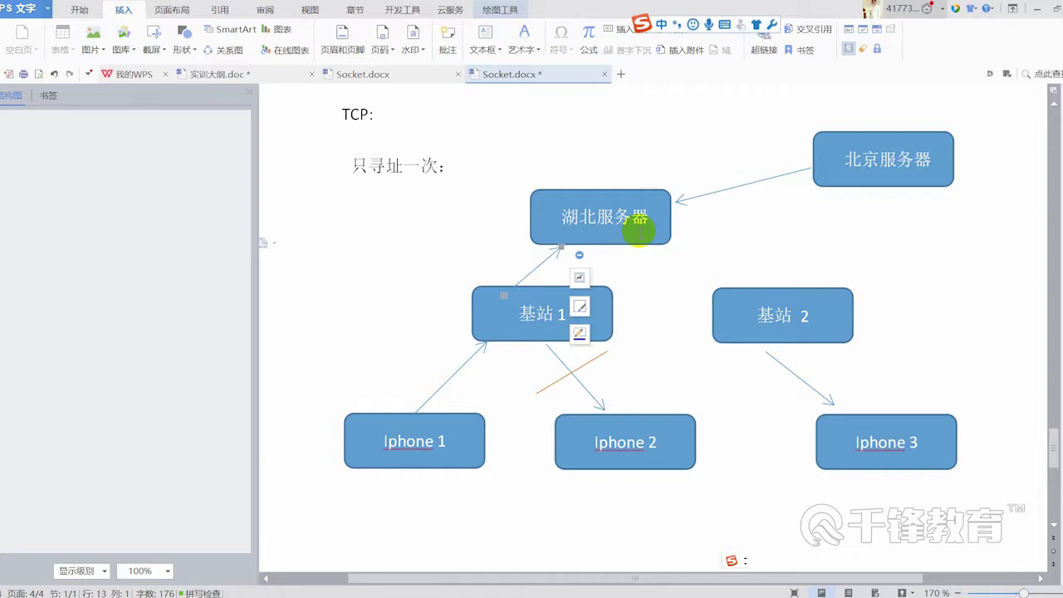
{"action": "left_click", "coordinate": [638, 232]}
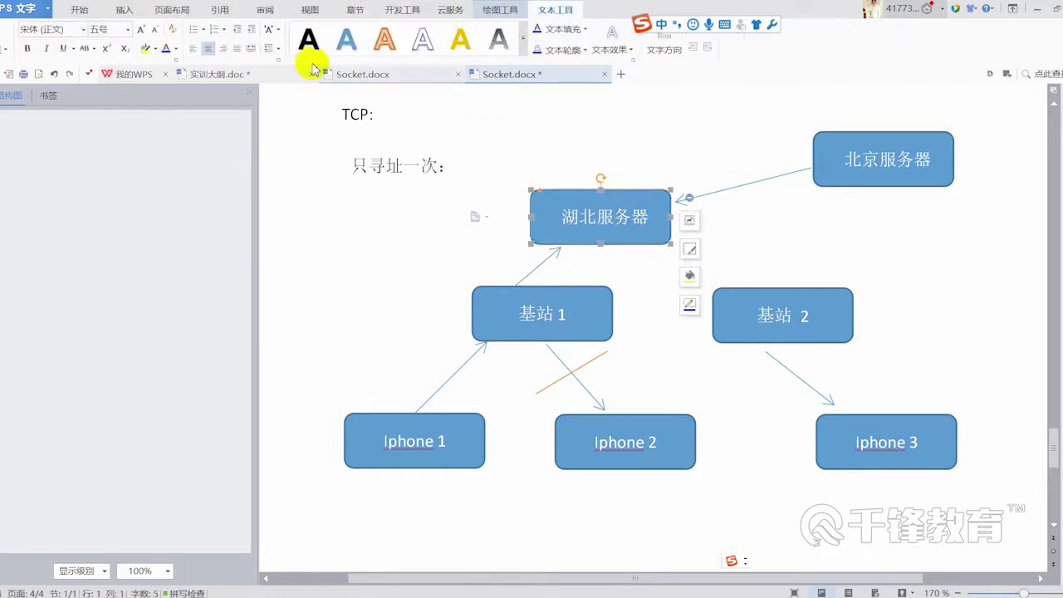
- Draw a second arrow line from 湖北服务器 down to 基站 2
{"action": "left_click", "coordinate": [124, 12]}
{"action": "left_click", "coordinate": [184, 51]}
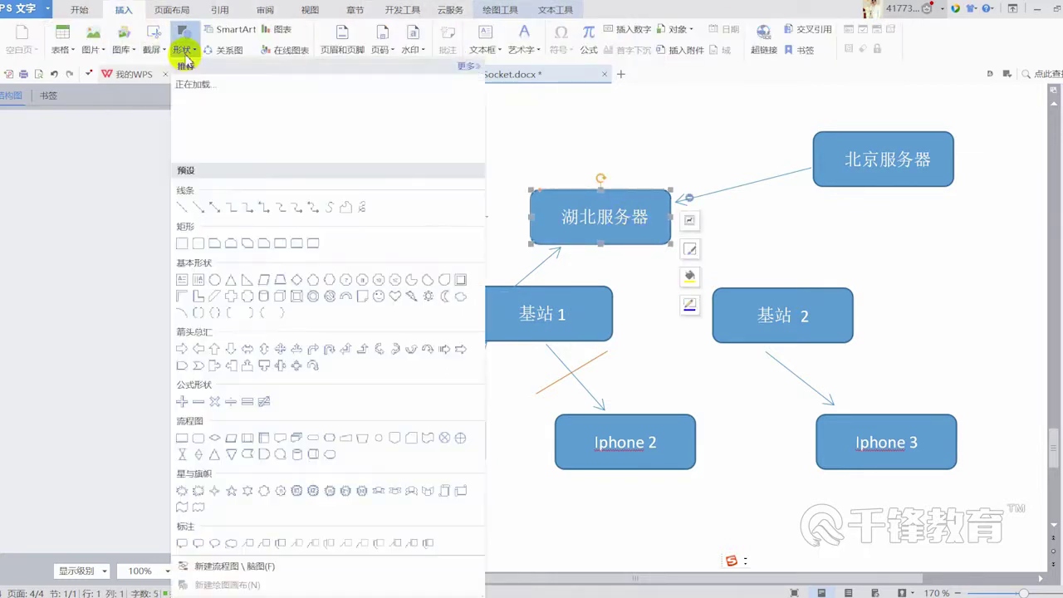
{"action": "left_click", "coordinate": [214, 208]}
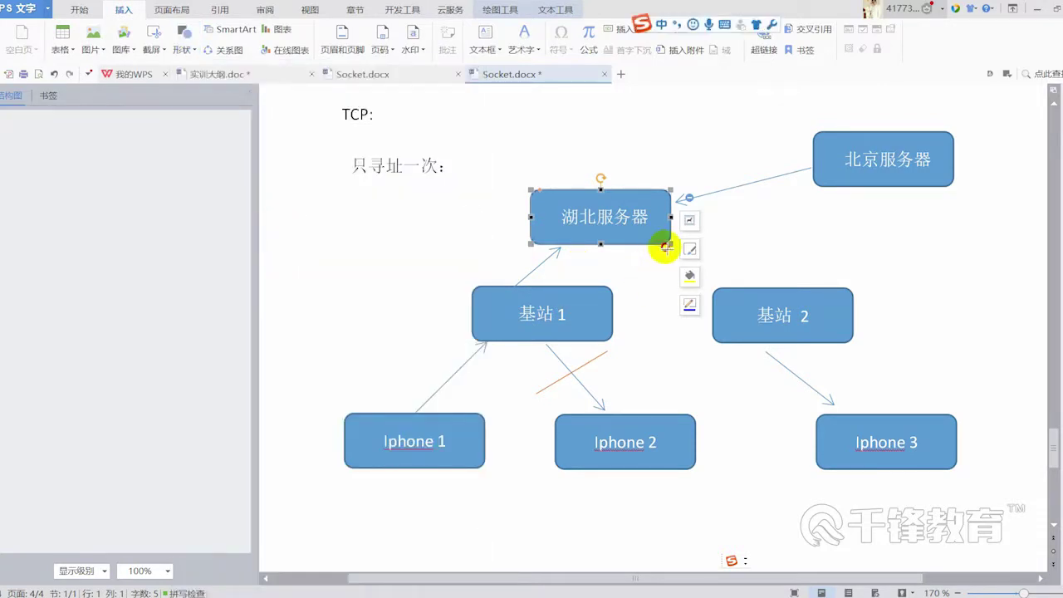
{"action": "left_click_drag", "start_coordinate": [667, 247], "coordinate": [761, 285]}
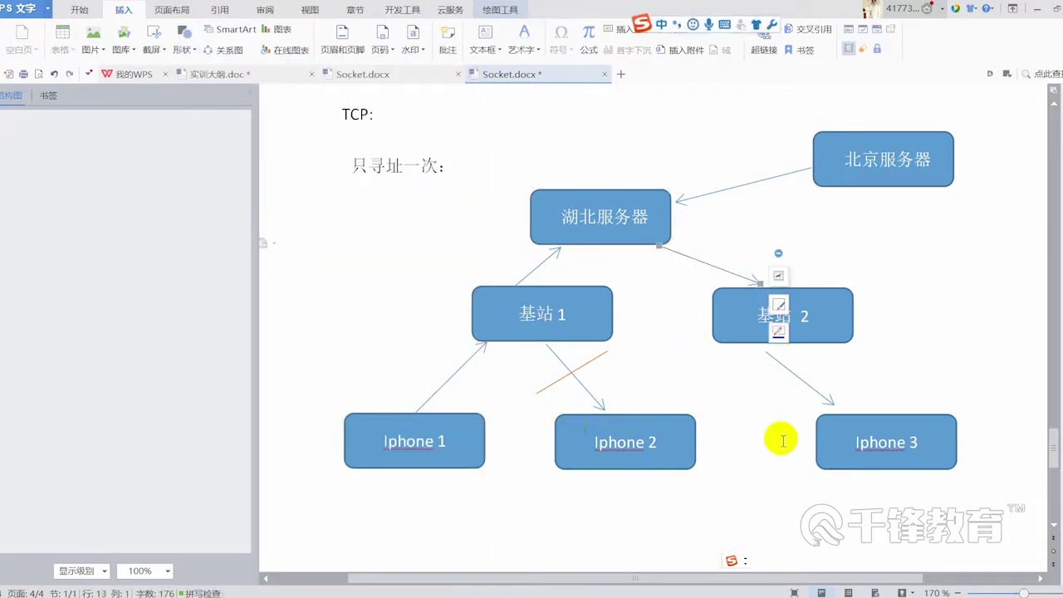
{"action": "scroll", "coordinate": [882, 449], "scroll_direction": "down", "scroll_amount": 1}
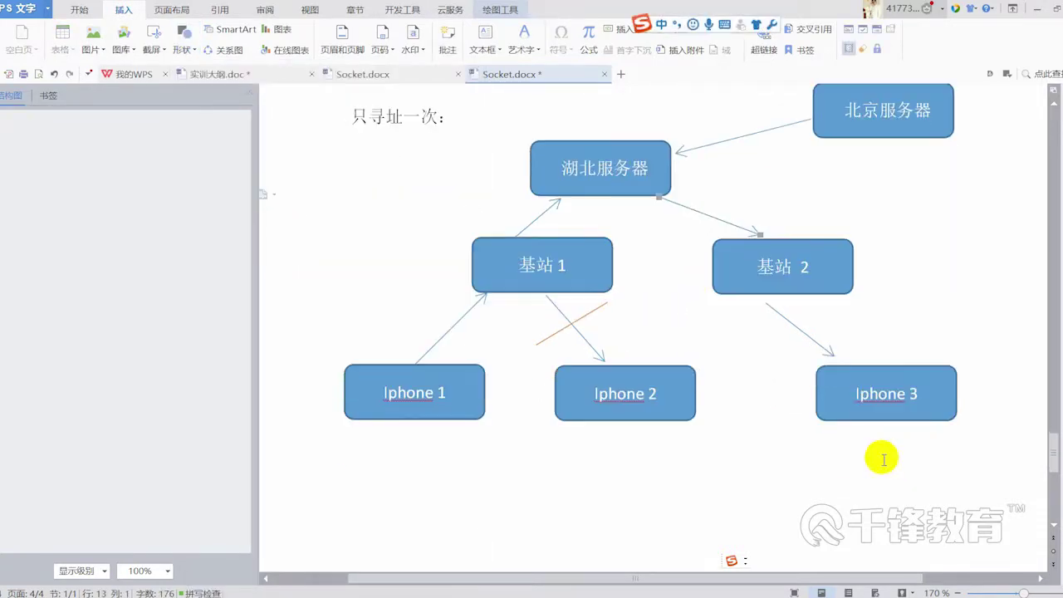
{"action": "left_click", "coordinate": [915, 420]}
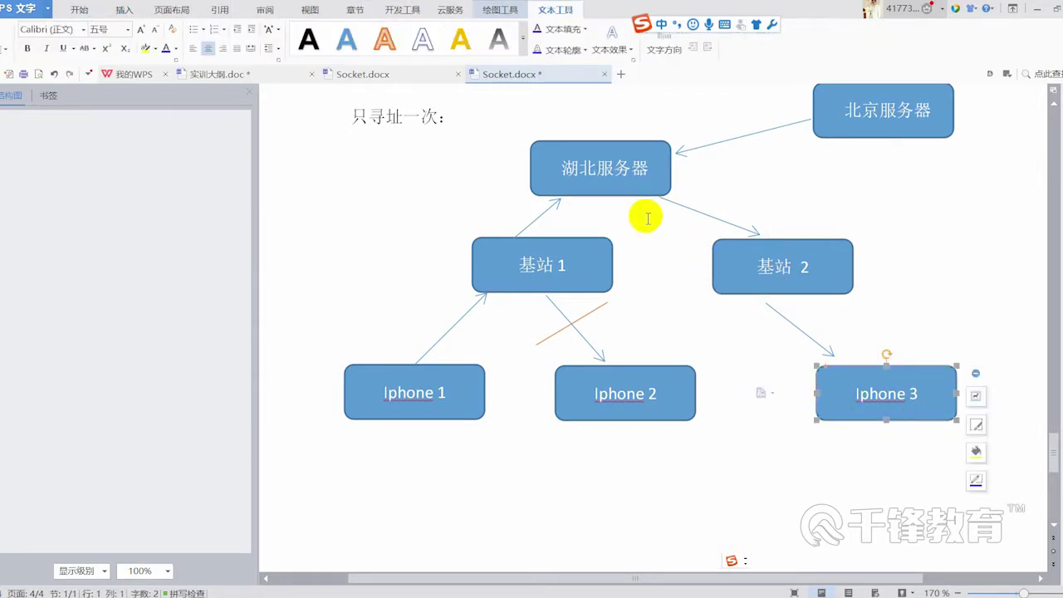
{"action": "left_click", "coordinate": [592, 259]}
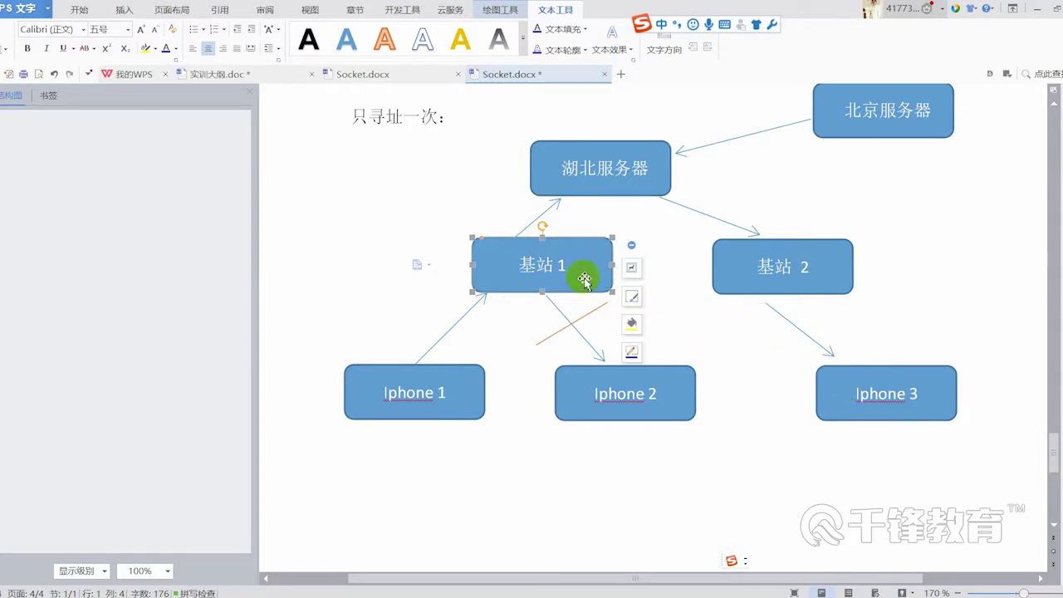
{"action": "left_click", "coordinate": [613, 175]}
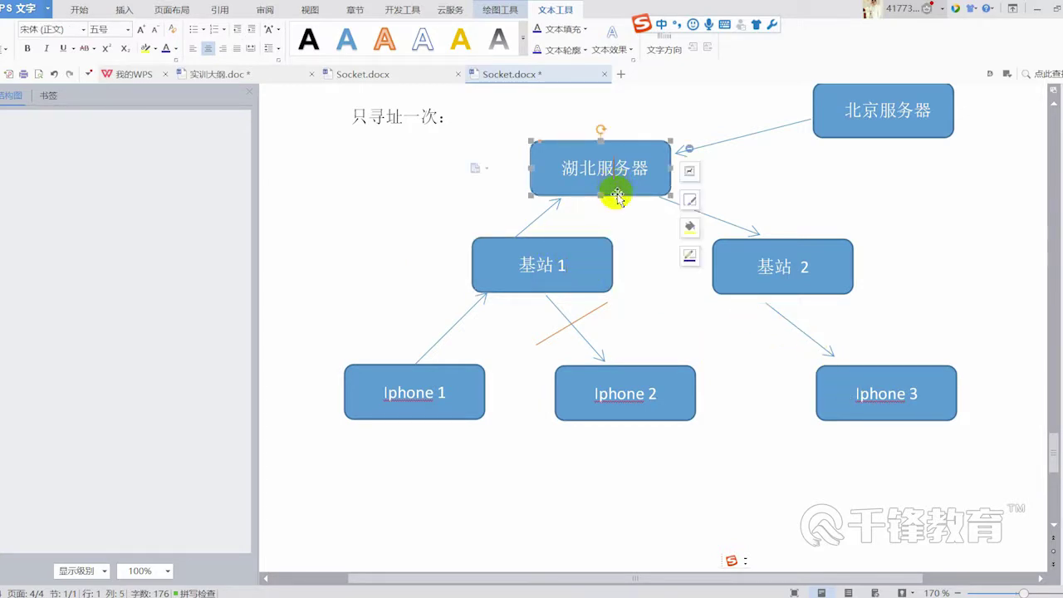
{"action": "left_click", "coordinate": [800, 262]}
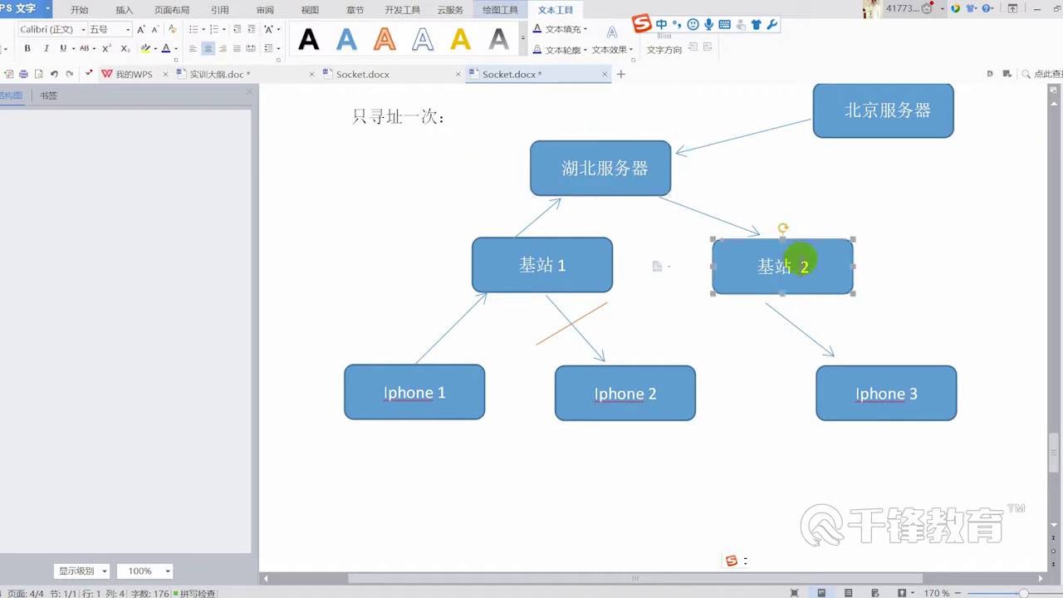
{"action": "left_click_drag", "start_coordinate": [832, 276], "coordinate": [696, 274]}
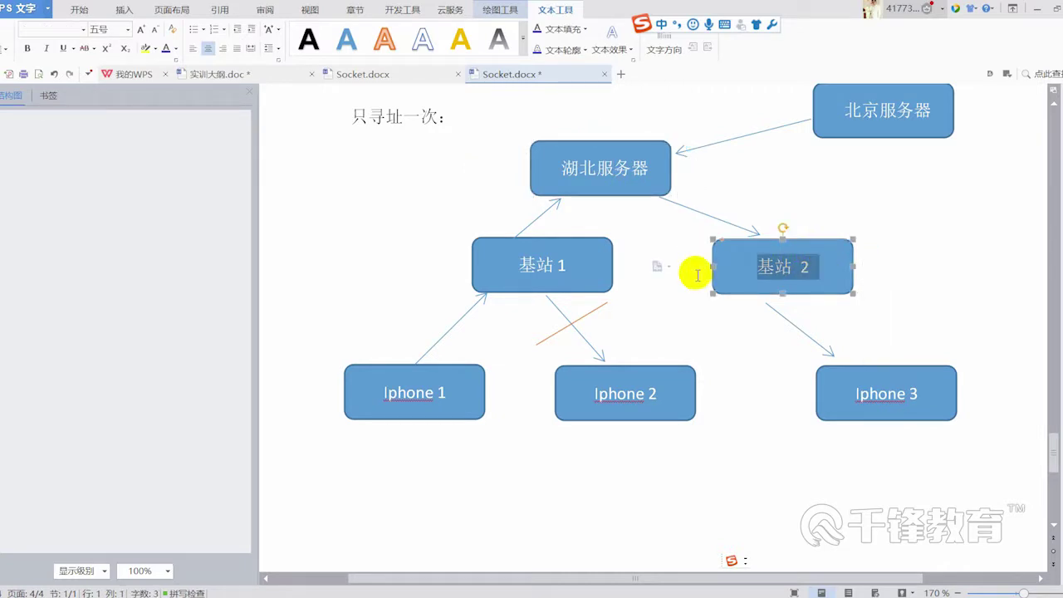
{"action": "left_click", "coordinate": [862, 392]}
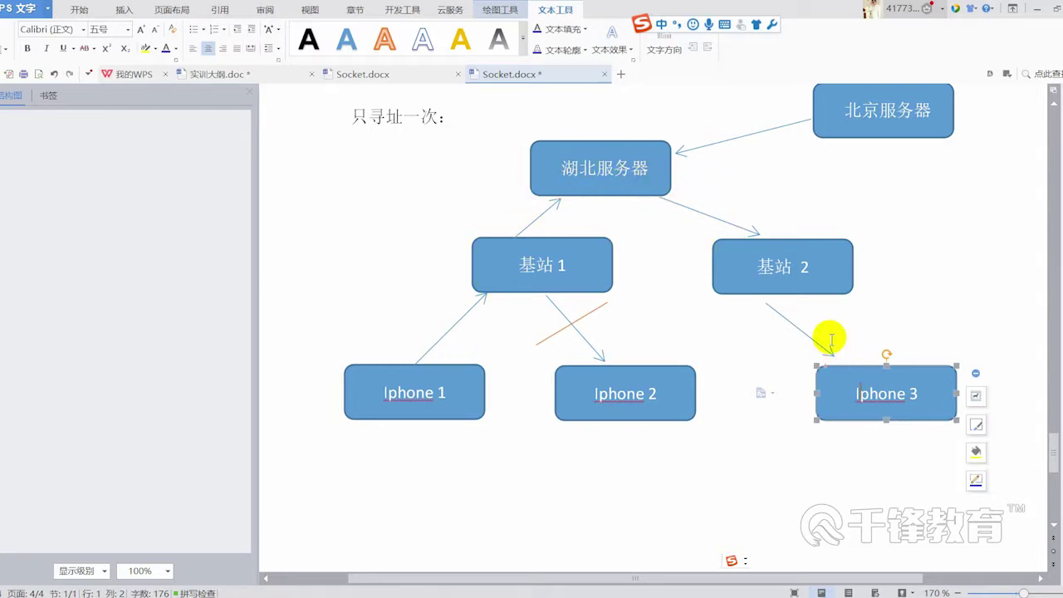
{"action": "left_click_drag", "start_coordinate": [451, 396], "coordinate": [406, 394]}
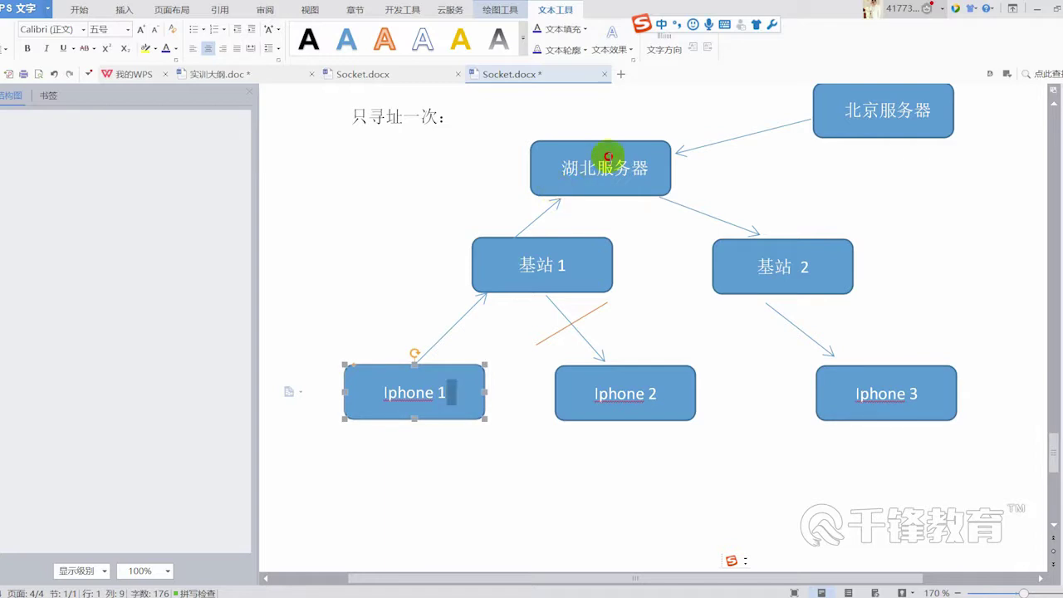
{"action": "left_click", "coordinate": [412, 391]}
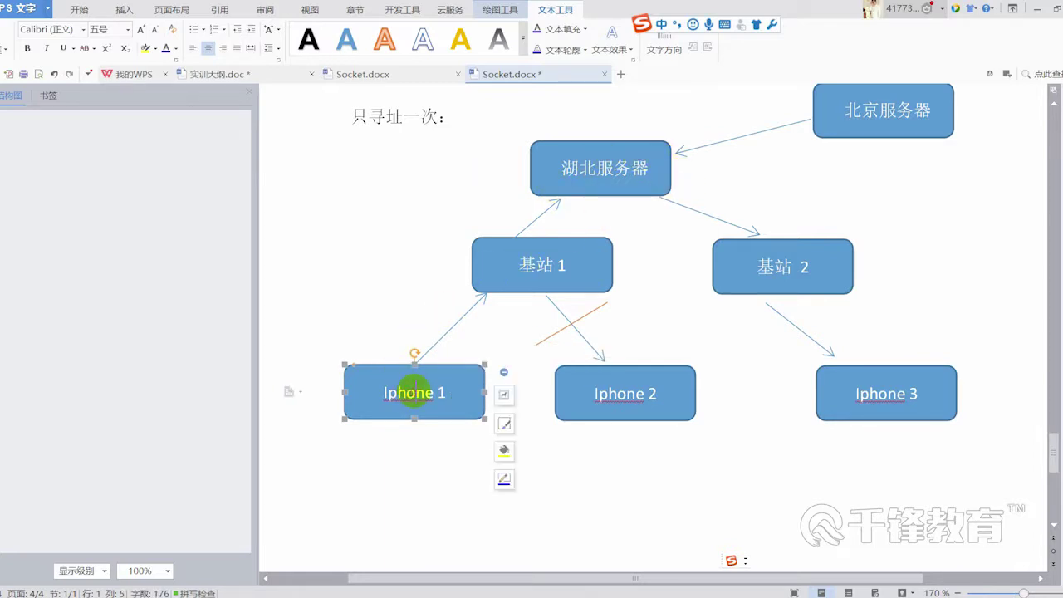
{"action": "left_click", "coordinate": [580, 272]}
{"action": "left_click", "coordinate": [613, 170]}
{"action": "left_click", "coordinate": [781, 263]}
{"action": "left_click", "coordinate": [891, 387]}
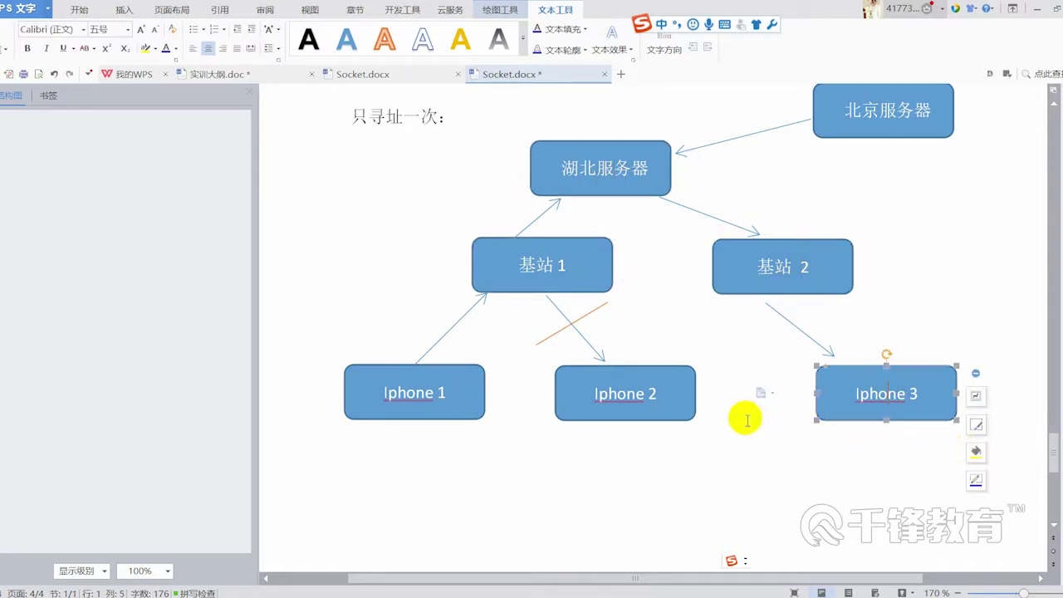
{"action": "scroll", "coordinate": [432, 465], "scroll_direction": "down", "scroll_amount": 1}
{"action": "left_click", "coordinate": [440, 451]}
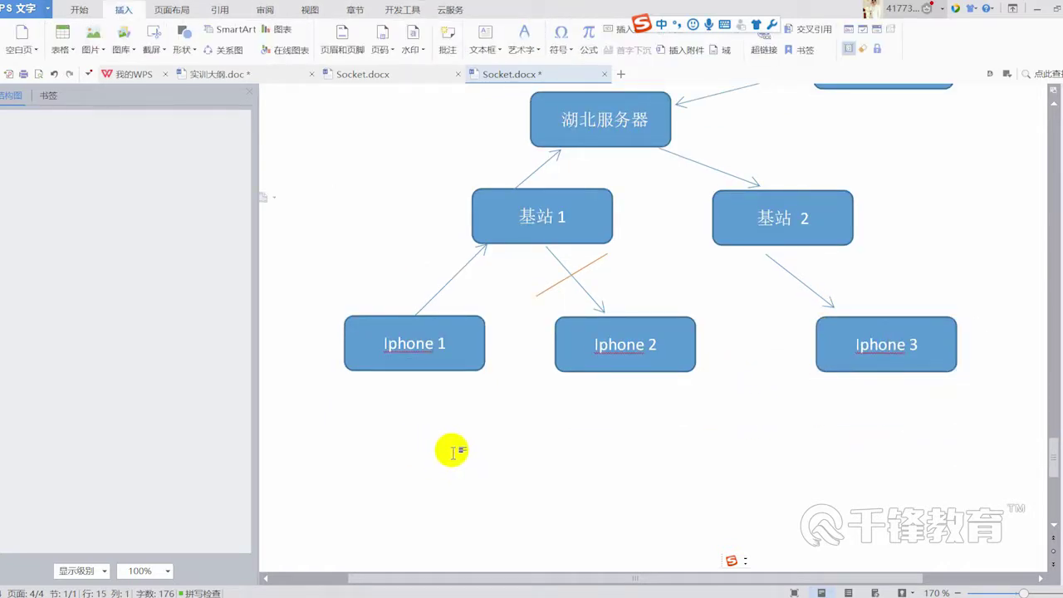
- Below the diagram, type 'Iphone1--> iphone2 : iphone 1--> 基站 1---> iphone2' and start a new line
{"action": "left_click", "coordinate": [459, 456]}
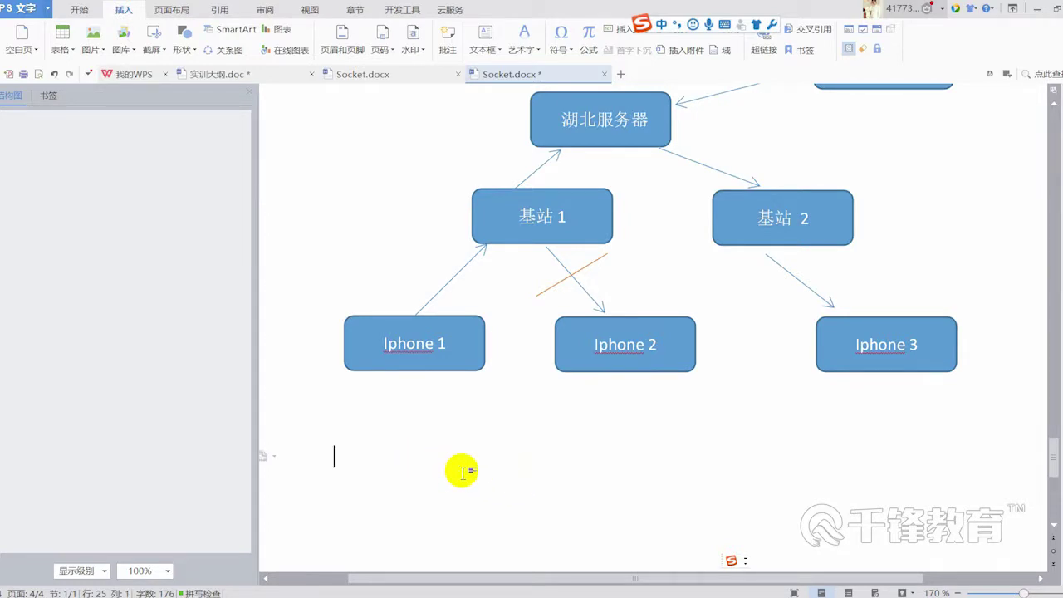
{"action": "key", "text": "shift"}
{"action": "type", "text": "ine1"}
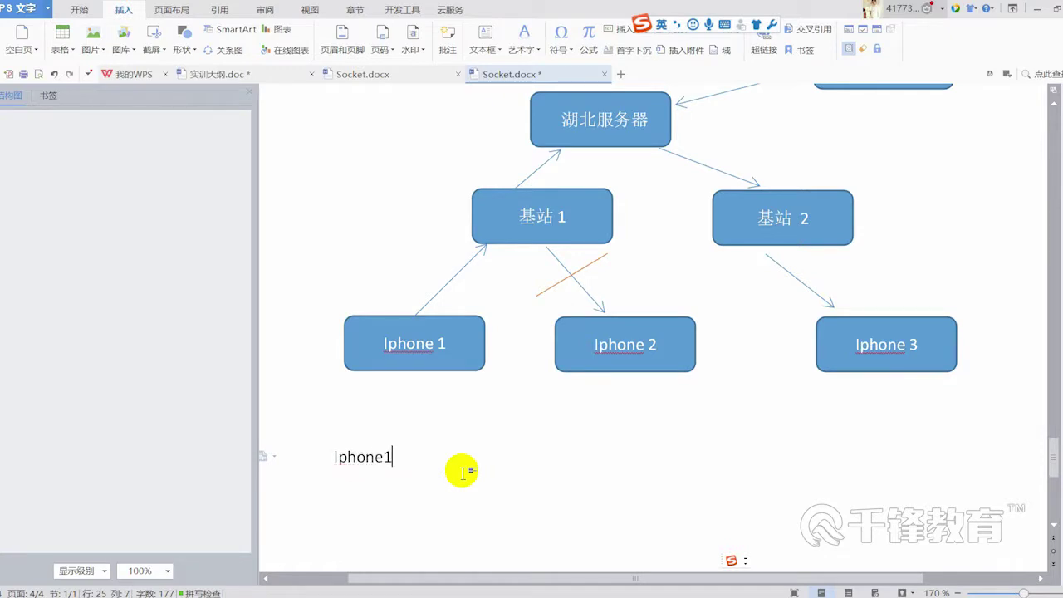
{"action": "type", "text": "->"}
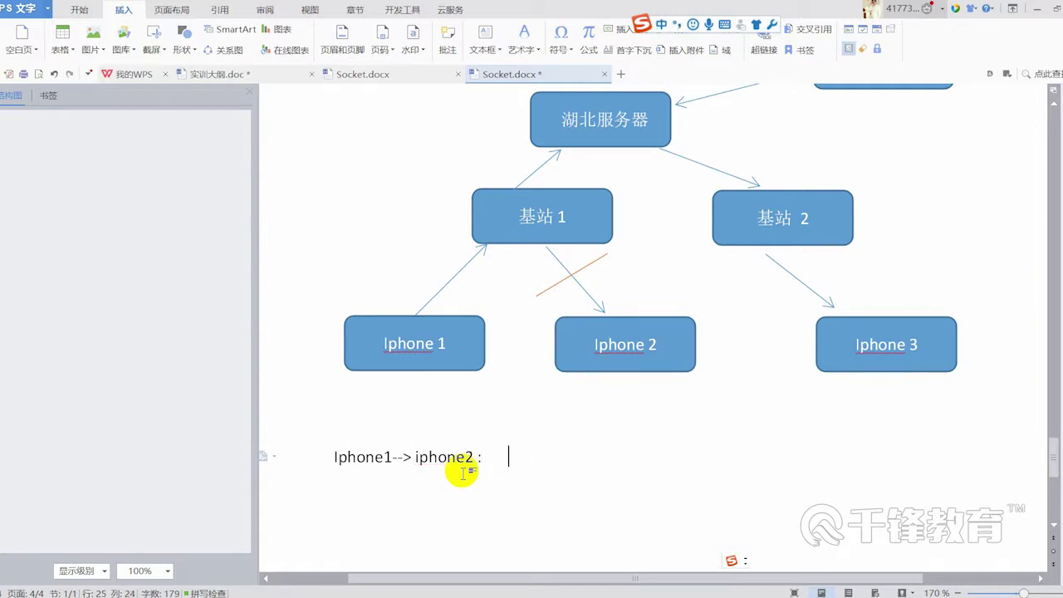
{"action": "type", "text": "iphone"}
{"action": "key", "text": "Escape"}
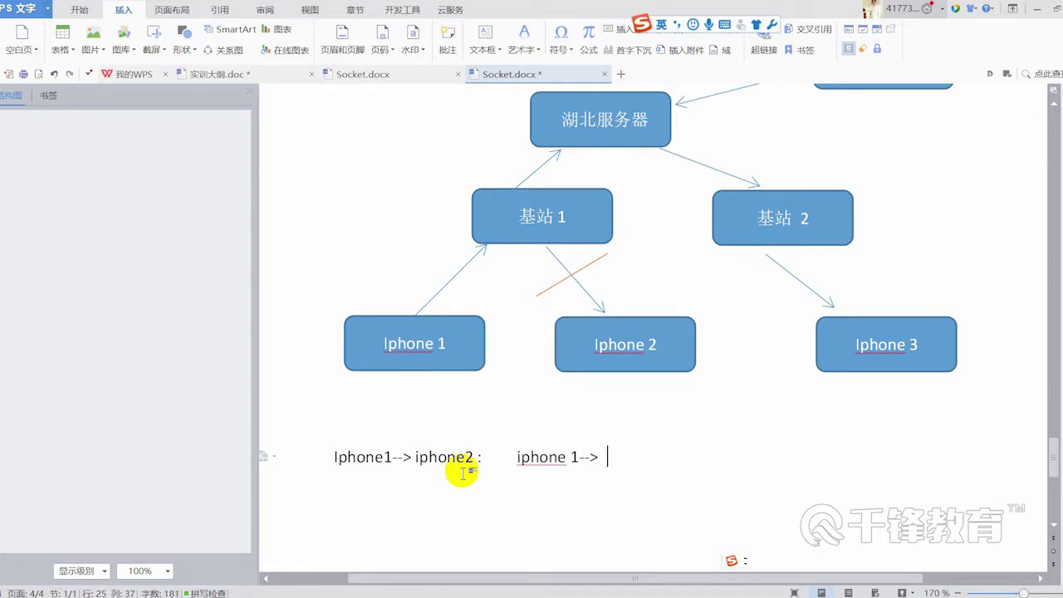
{"action": "key", "text": "shift"}
{"action": "type", "text": "jia"}
{"action": "key", "text": "BackSpace"}
{"action": "type", "text": "zhan"}
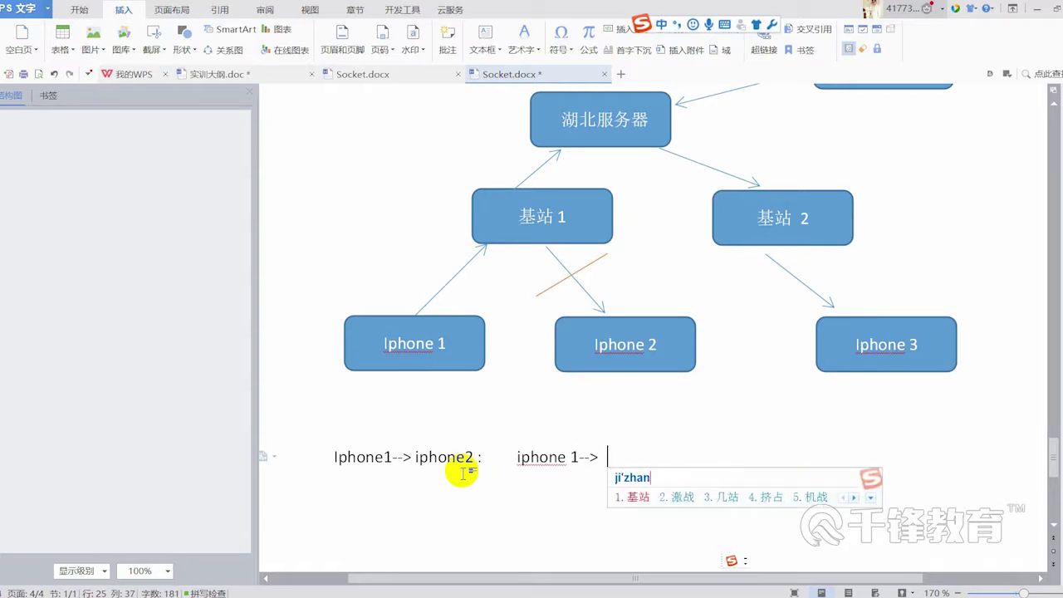
{"action": "key", "text": "space"}
{"action": "type", "text": "!"}
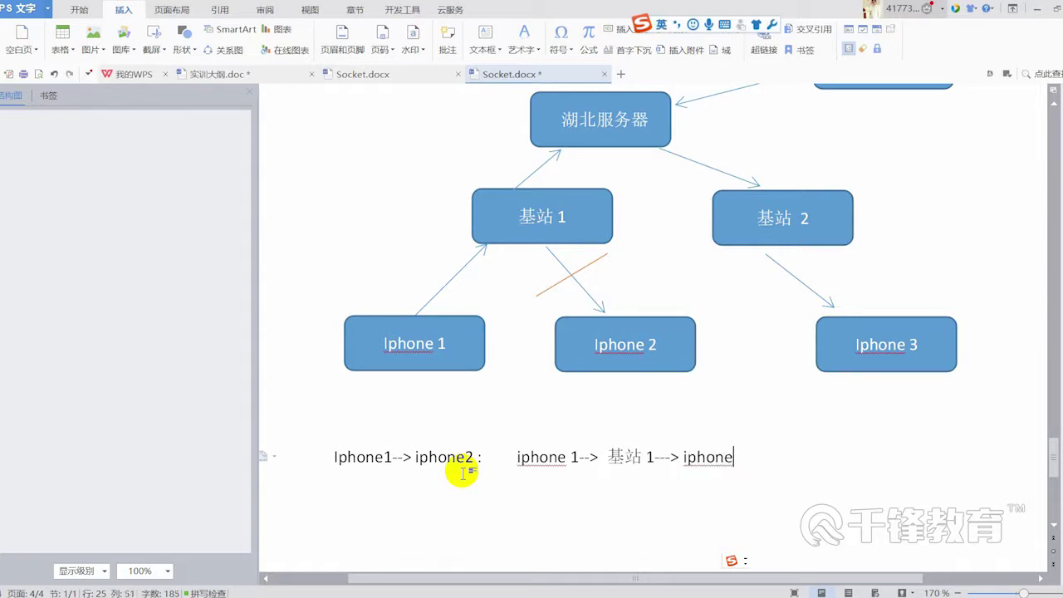
{"action": "key", "text": "Return"}
{"action": "key", "text": "Return"}
{"action": "type", "text": "1-->  3"}
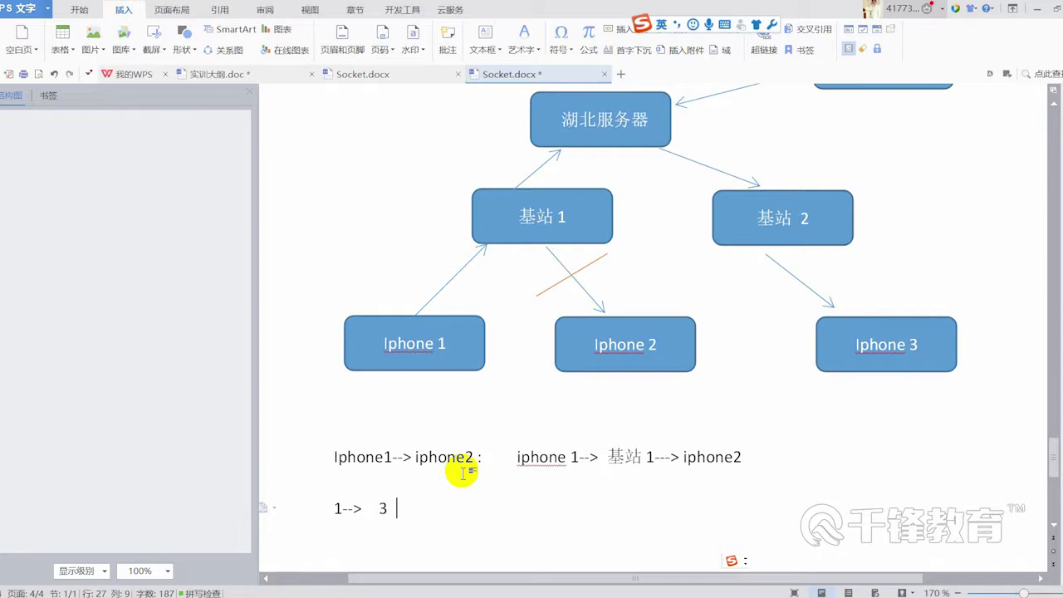
- Type the route 'iphone 1 --> 基站 1 --》 服务器 --》 基站 2 --》iphone 3'
{"action": "type", "text": ":iph"}
{"action": "key", "text": "BackSpace"}
{"action": "key", "text": "BackSpace"}
{"action": "key", "text": "BackSpace"}
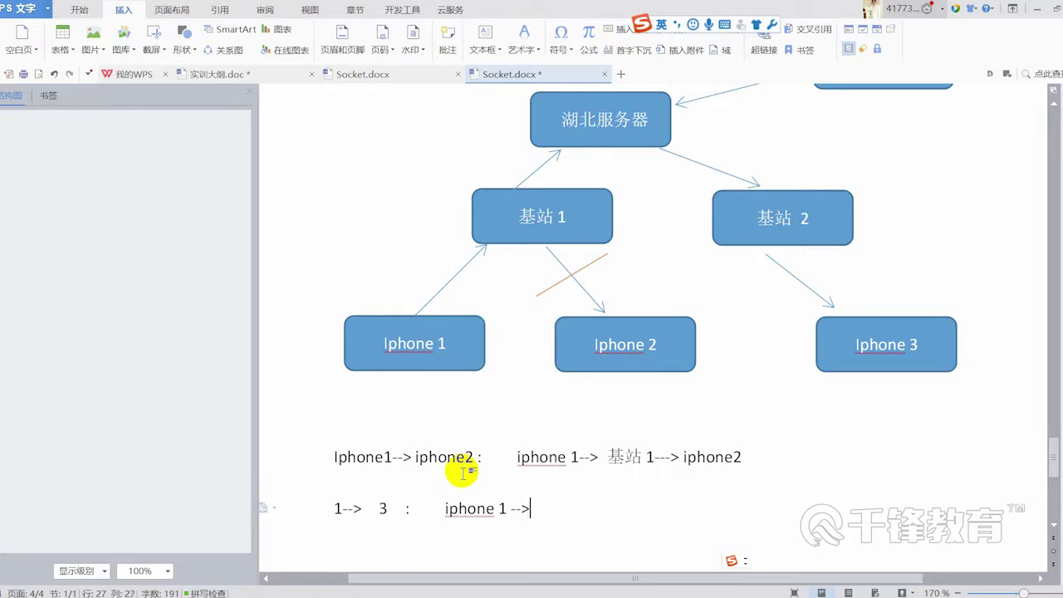
{"action": "type", "text": "ji"}
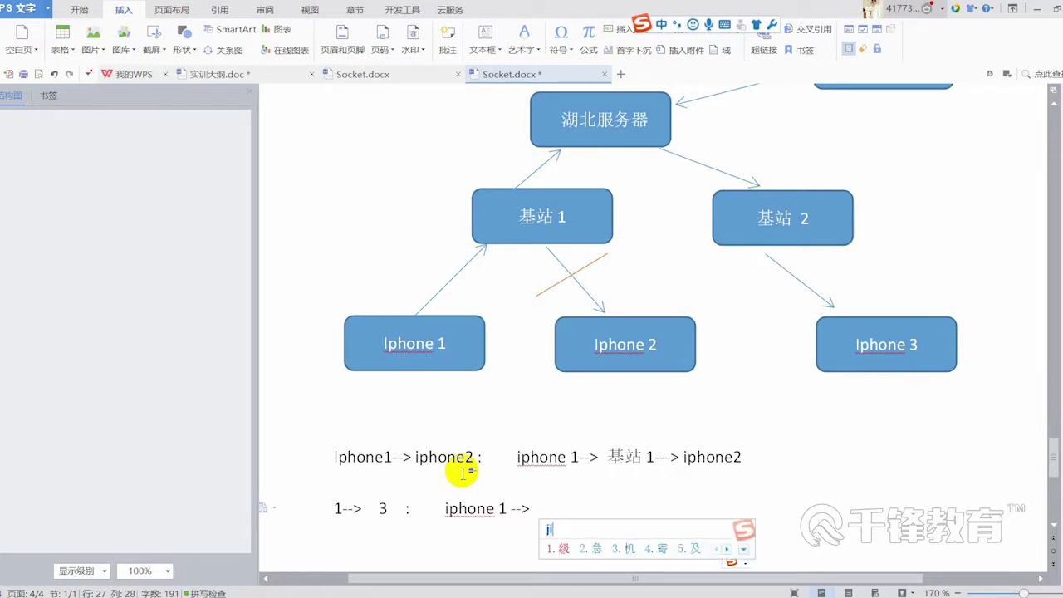
{"action": "type", "text": "'zhan"}
{"action": "key", "text": "space"}
{"action": "type", "text": "1   --"}
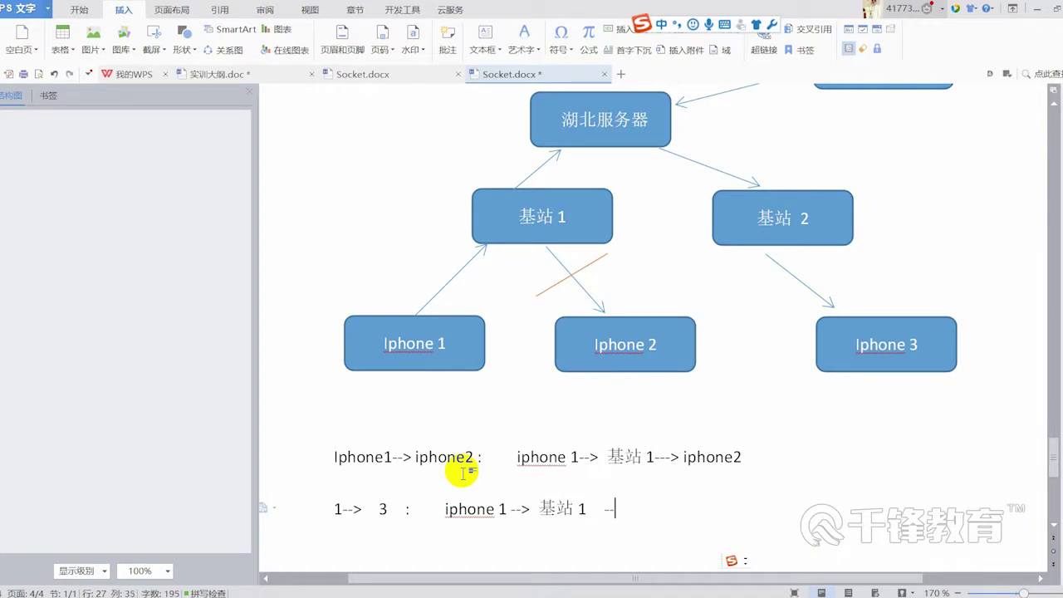
{"action": "type", "text": "fuwuqi"}
{"action": "key", "text": "space"}
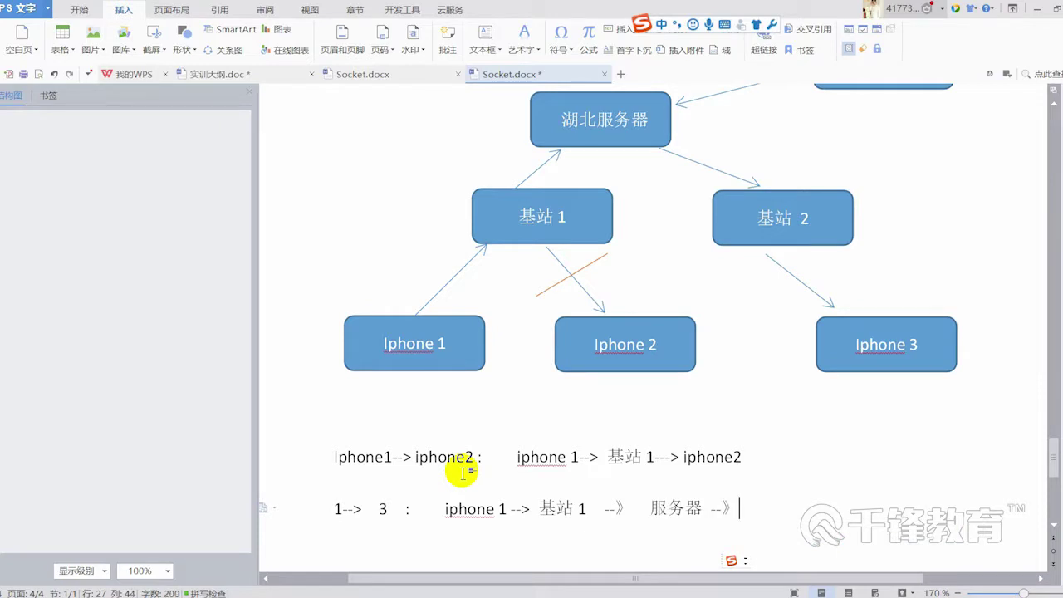
{"action": "type", "text": "ji"}
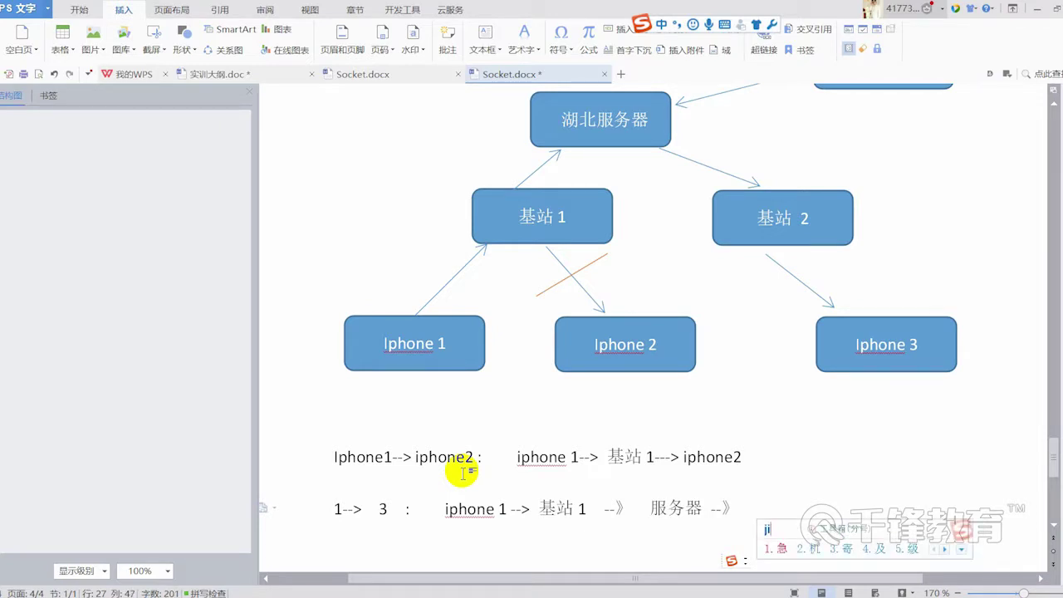
{"action": "type", "text": "zhan"}
{"action": "key", "text": "space"}
{"action": "type", "text": "2 --》 iphone 3"}
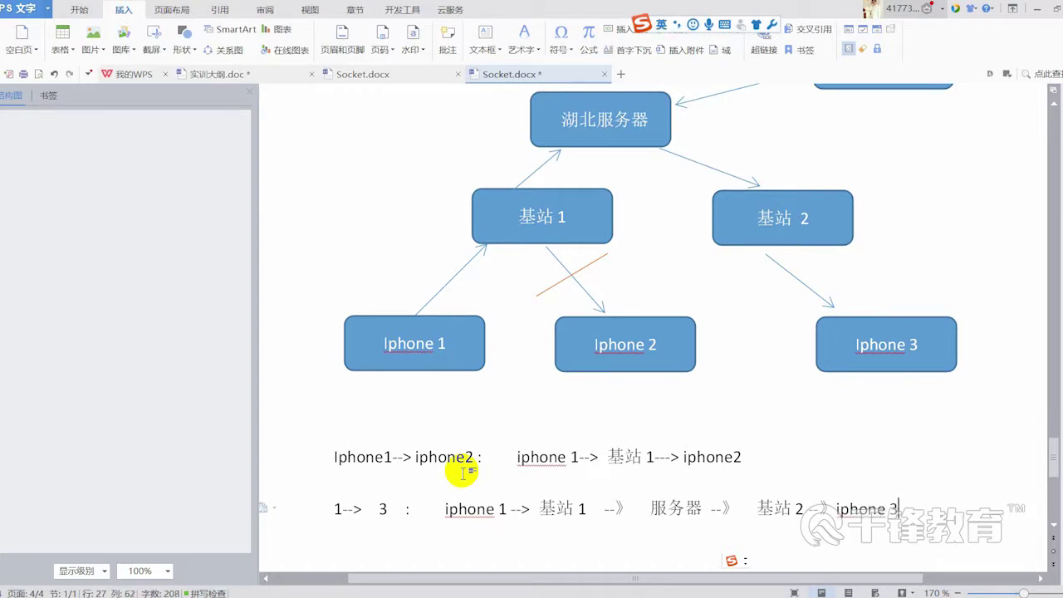
- Add empty lines below the second route and place the caret there
{"action": "scroll", "coordinate": [465, 452], "scroll_direction": "down", "scroll_amount": 2}
{"action": "key", "text": "Return"}
{"action": "scroll", "coordinate": [610, 415], "scroll_direction": "down", "scroll_amount": 1}
{"action": "key", "text": "Return"}
{"action": "mouse_move", "coordinate": [907, 363]}
{"action": "left_mouse_down"}
{"action": "mouse_move", "coordinate": [387, 337]}
{"action": "mouse_move", "coordinate": [316, 311]}
{"action": "left_mouse_up"}
- Look over the base-station diagram, then switch to the 实训大纲.doc document
{"action": "left_click", "coordinate": [517, 432]}
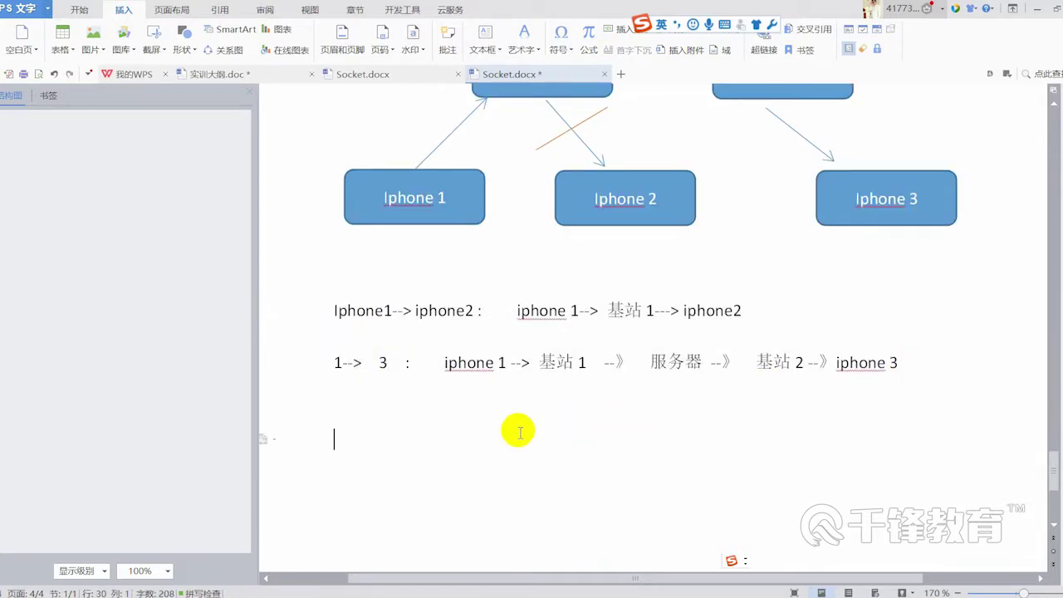
{"action": "scroll", "coordinate": [518, 431], "scroll_direction": "up", "scroll_amount": 1}
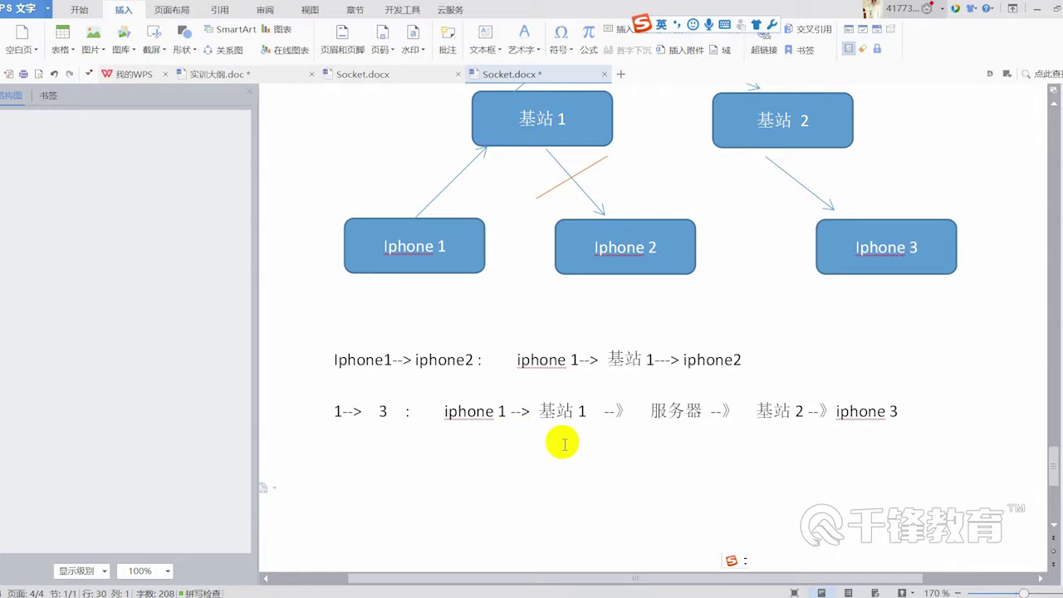
{"action": "scroll", "coordinate": [566, 444], "scroll_direction": "up", "scroll_amount": 2}
{"action": "scroll", "coordinate": [566, 443], "scroll_direction": "up", "scroll_amount": 1}
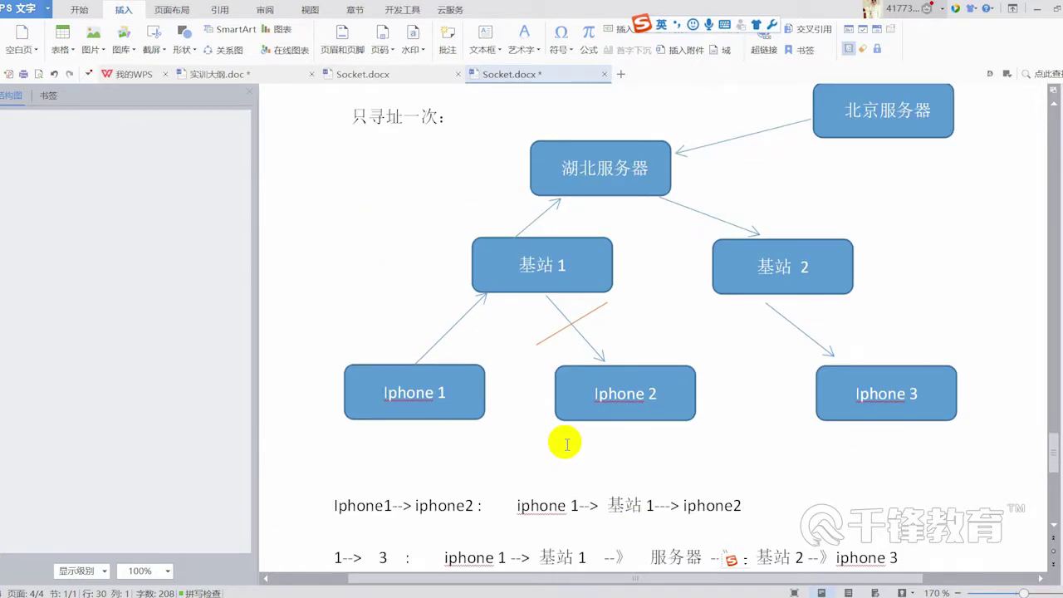
{"action": "left_click", "coordinate": [820, 290]}
{"action": "left_click", "coordinate": [820, 291]}
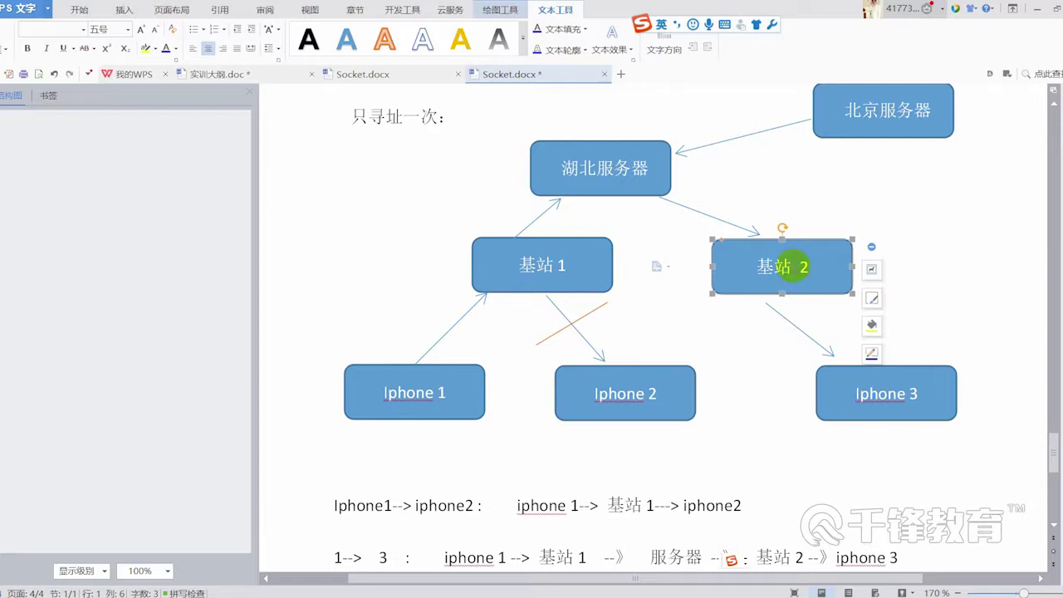
{"action": "scroll", "coordinate": [747, 277], "scroll_direction": "down", "scroll_amount": 2}
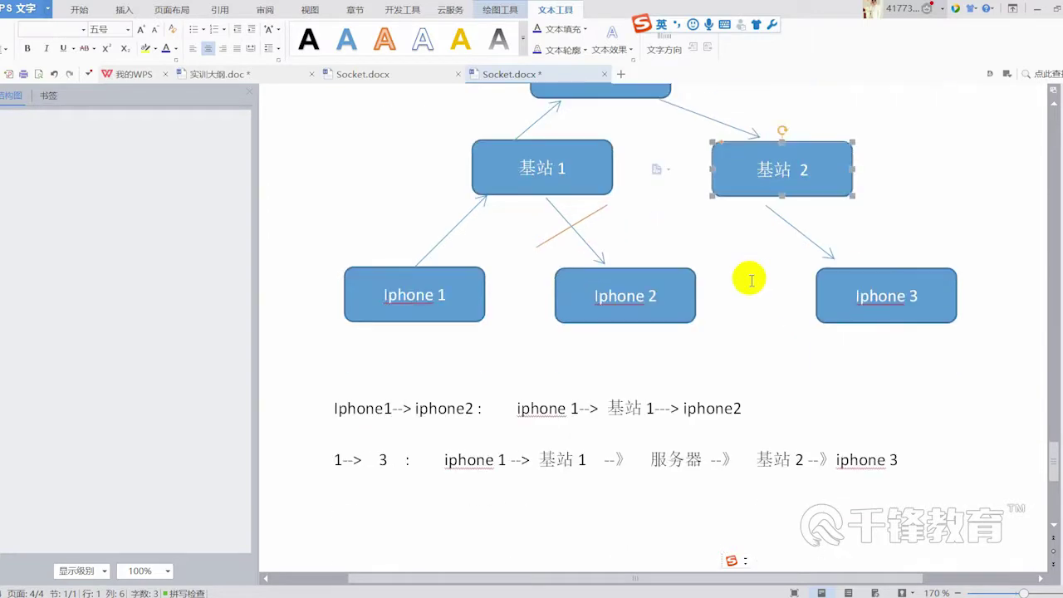
{"action": "scroll", "coordinate": [584, 457], "scroll_direction": "down", "scroll_amount": 1}
{"action": "left_click", "coordinate": [451, 459]}
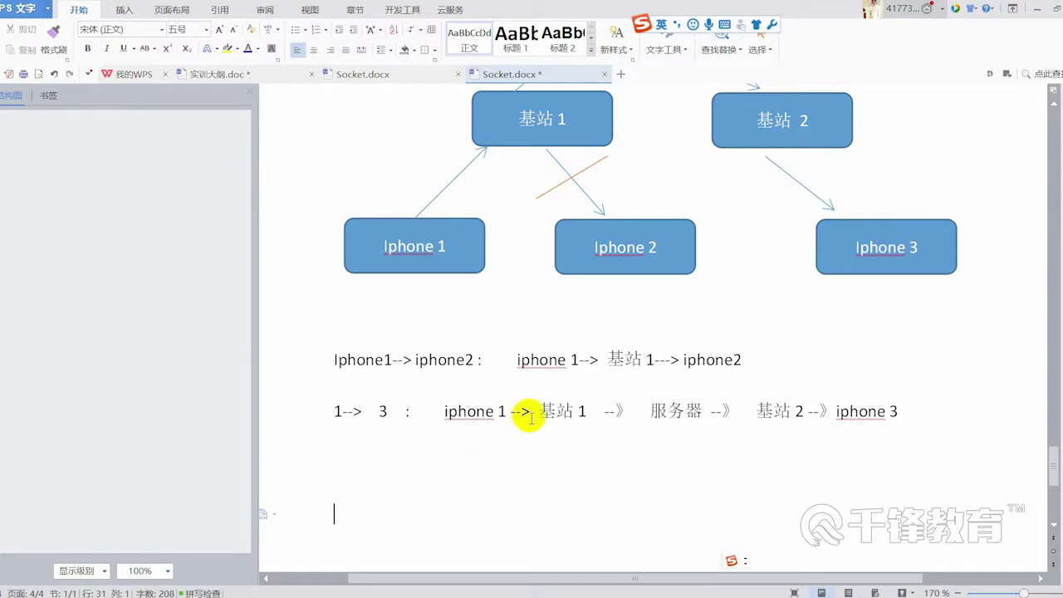
{"action": "scroll", "coordinate": [529, 417], "scroll_direction": "up", "scroll_amount": 3}
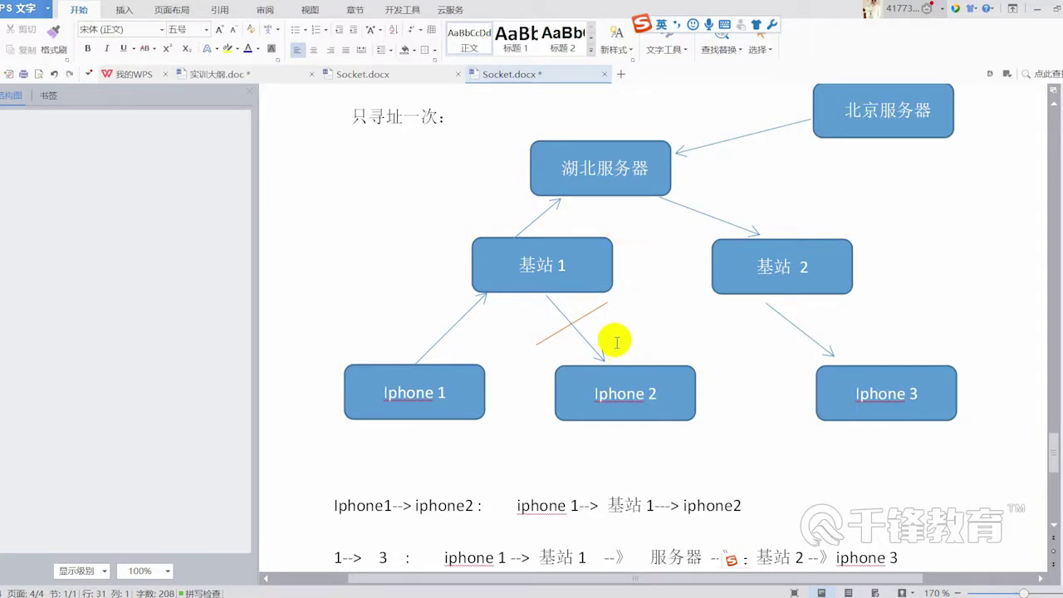
{"action": "scroll", "coordinate": [540, 279], "scroll_direction": "down", "scroll_amount": 3}
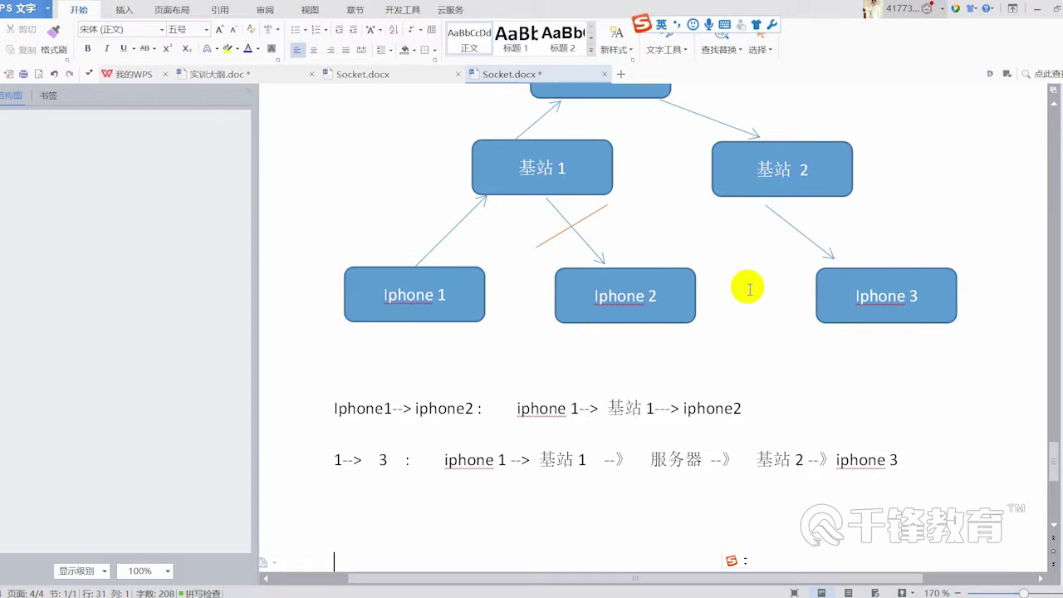
{"action": "left_click", "coordinate": [237, 74]}
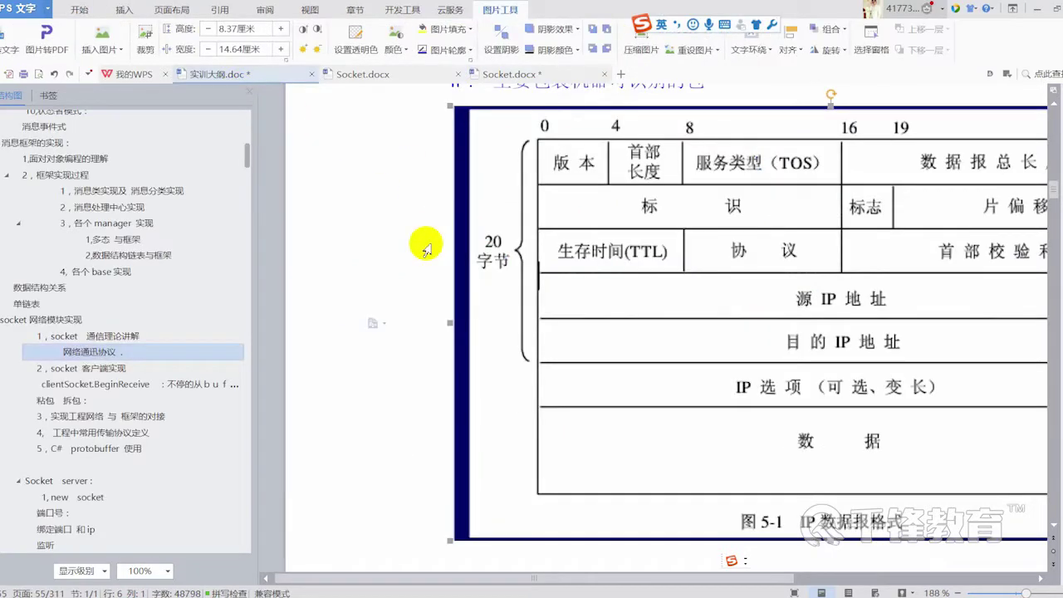
- Copy the TCP handshake image from 实训大纲.doc and paste it below the route notes in Socket.docx
{"action": "scroll", "coordinate": [426, 246], "scroll_direction": "down", "scroll_amount": 2}
{"action": "scroll", "coordinate": [736, 475], "scroll_direction": "down", "scroll_amount": 7}
{"action": "scroll", "coordinate": [847, 404], "scroll_direction": "down", "scroll_amount": 3}
{"action": "left_click", "coordinate": [867, 391]}
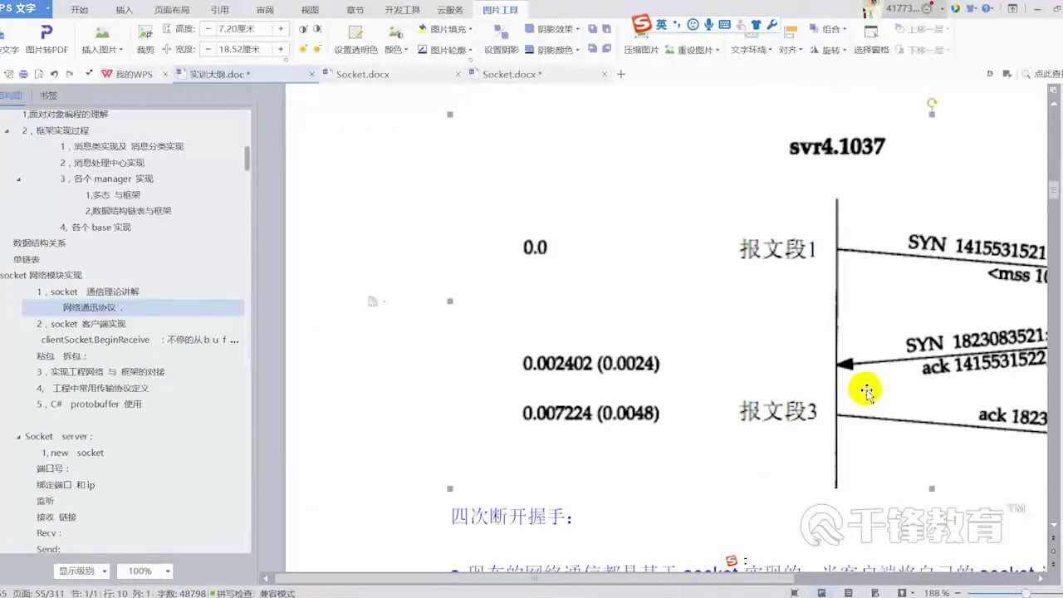
{"action": "left_click", "coordinate": [506, 75]}
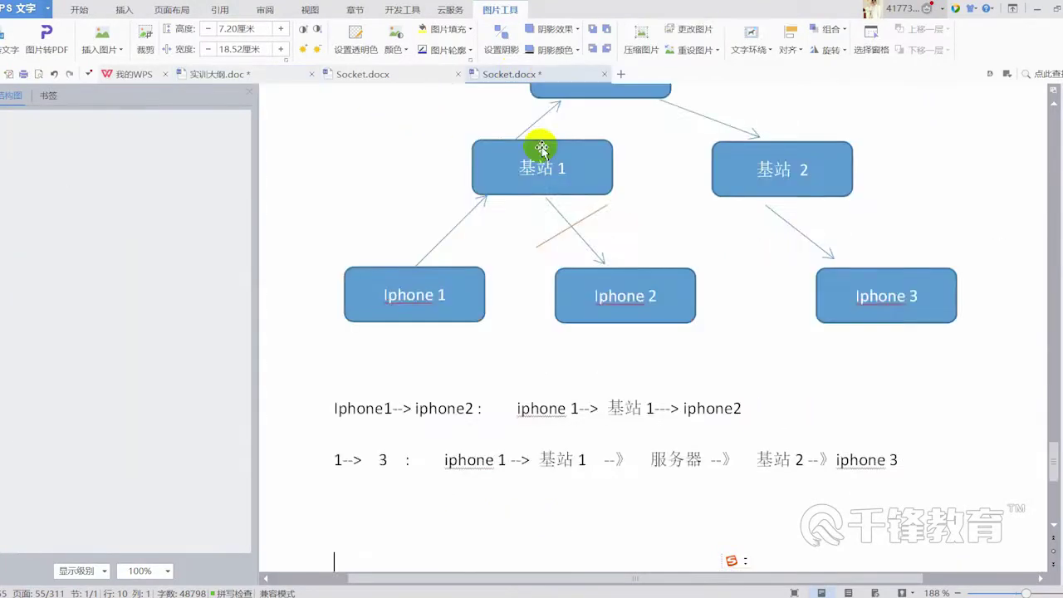
{"action": "scroll", "coordinate": [512, 402], "scroll_direction": "down", "scroll_amount": 3}
{"action": "key", "text": "Return"}
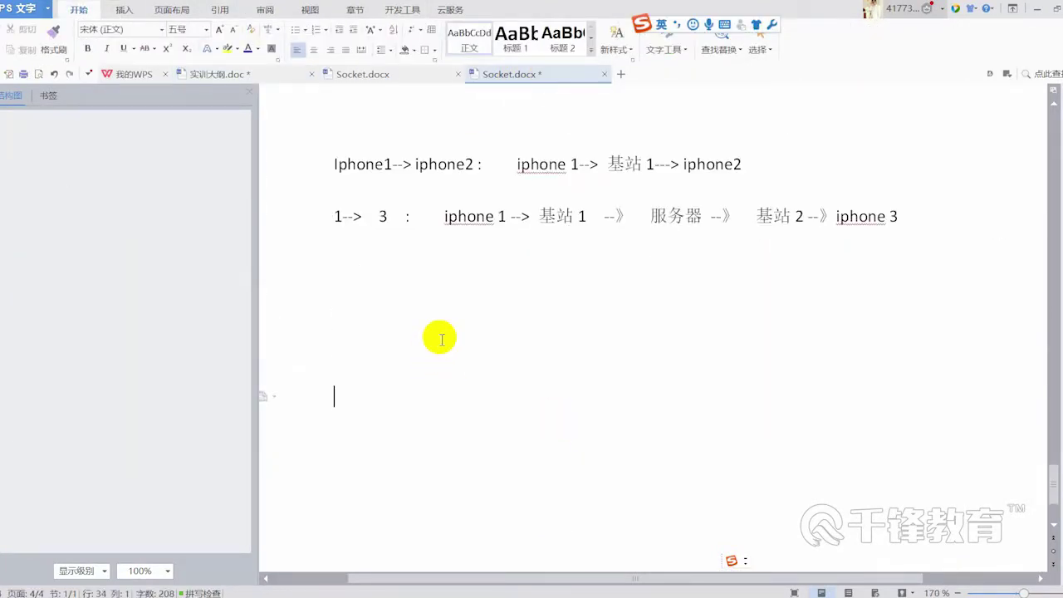
{"action": "key", "text": "ctrl+v"}
{"action": "scroll", "coordinate": [465, 199], "scroll_direction": "up", "scroll_amount": 3}
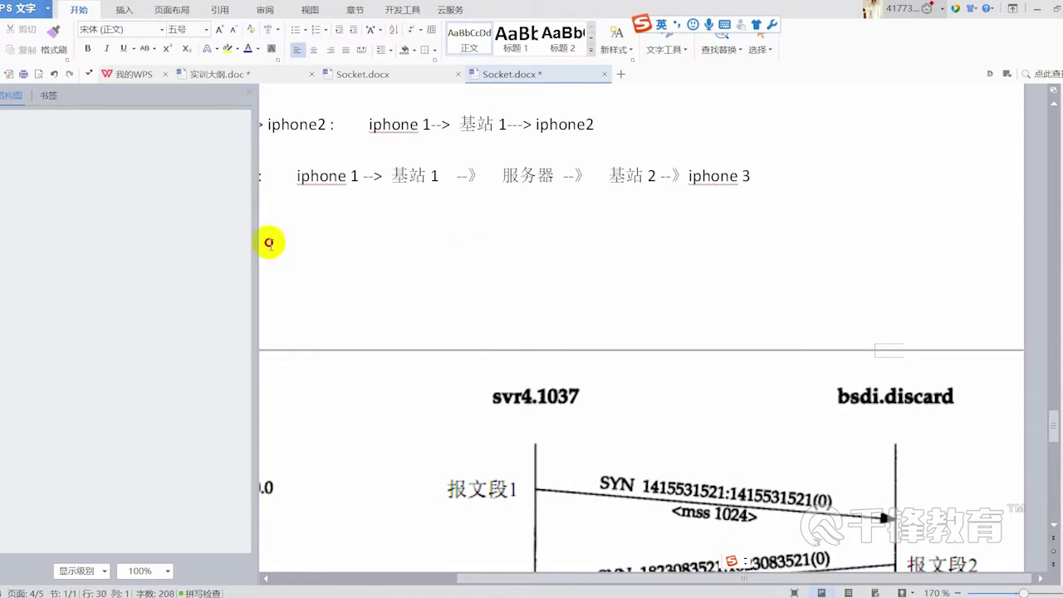
- Insert blank lines between the route notes and the pasted handshake diagram
{"action": "scroll", "coordinate": [681, 269], "scroll_direction": "up", "scroll_amount": 3}
{"action": "left_click_drag", "start_coordinate": [877, 323], "coordinate": [404, 321]}
{"action": "left_click", "coordinate": [491, 413]}
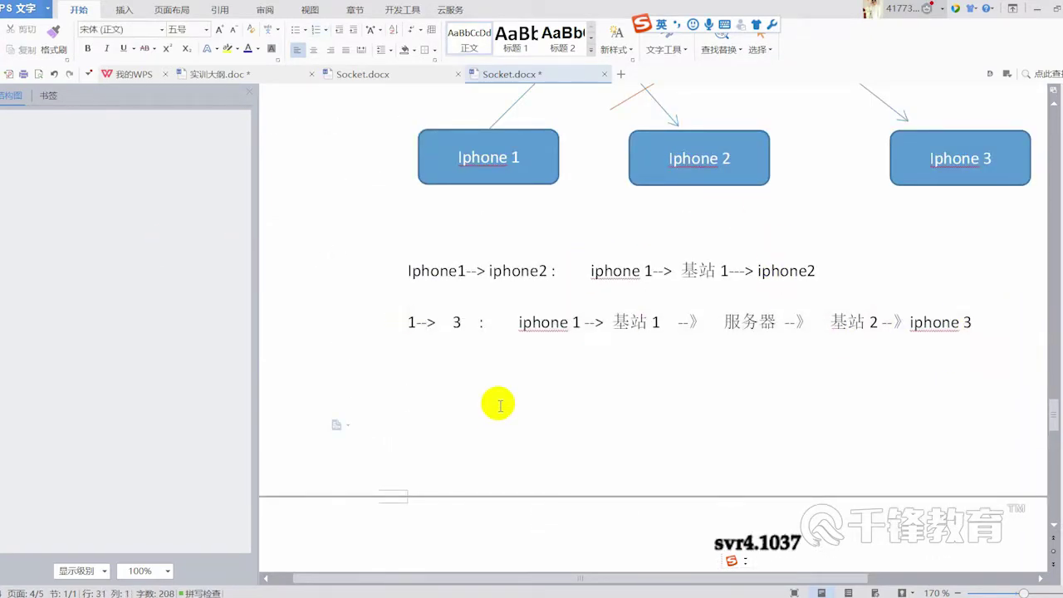
{"action": "key", "text": "Return"}
{"action": "key", "text": "Return"}
{"action": "key", "text": "Return"}
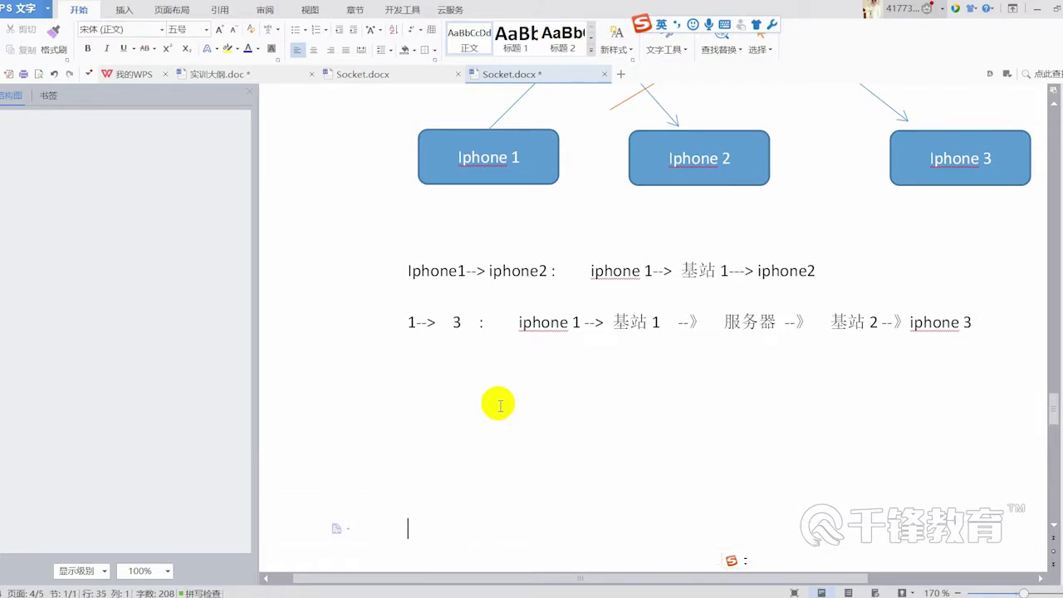
{"action": "scroll", "coordinate": [499, 405], "scroll_direction": "down", "scroll_amount": 5}
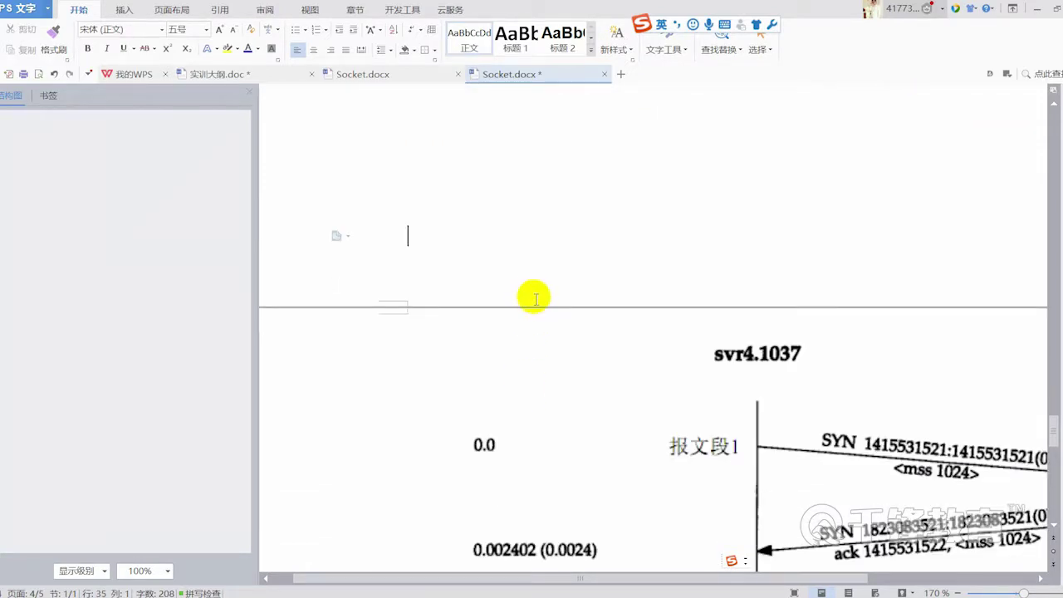
{"action": "scroll", "coordinate": [398, 250], "scroll_direction": "left", "scroll_amount": 1}
{"action": "scroll", "coordinate": [559, 306], "scroll_direction": "down", "scroll_amount": 1}
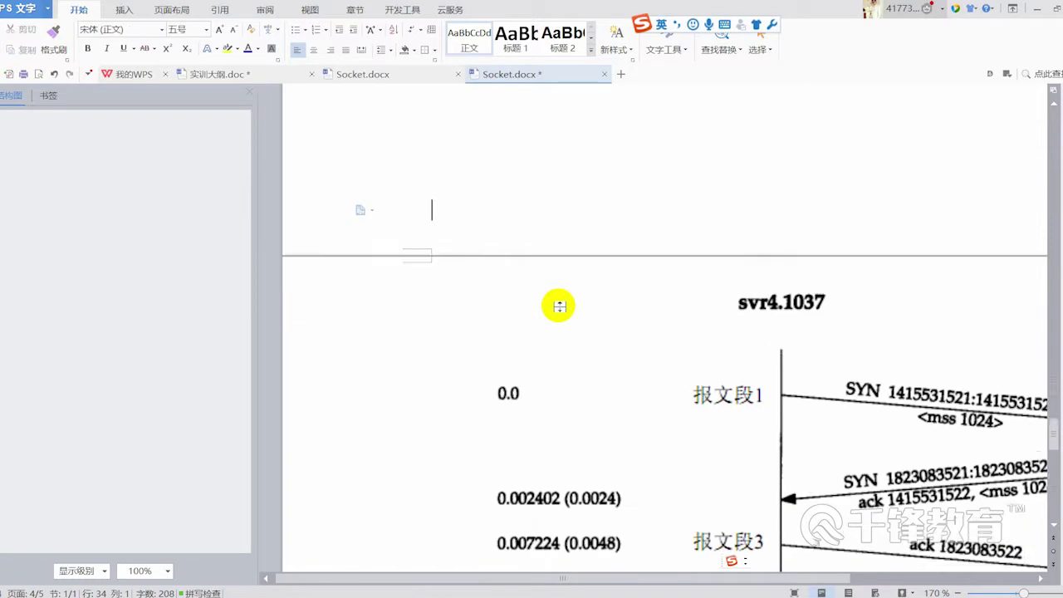
{"action": "scroll", "coordinate": [559, 306], "scroll_direction": "down", "scroll_amount": 1}
{"action": "scroll", "coordinate": [671, 278], "scroll_direction": "up", "scroll_amount": 3}
- Type the heading '建立连接过程：' above the diagram and save Socket.docx
{"action": "type", "text": "i"}
{"action": "key", "text": "BackSpace"}
{"action": "key", "text": "shift"}
{"action": "type", "text": "jian"}
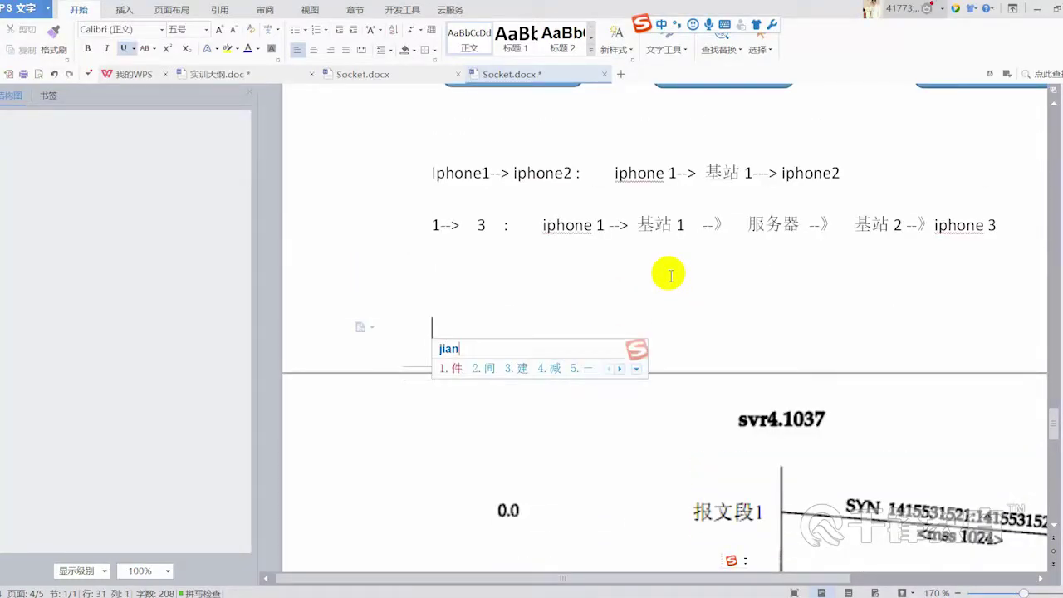
{"action": "type", "text": "li2lia"}
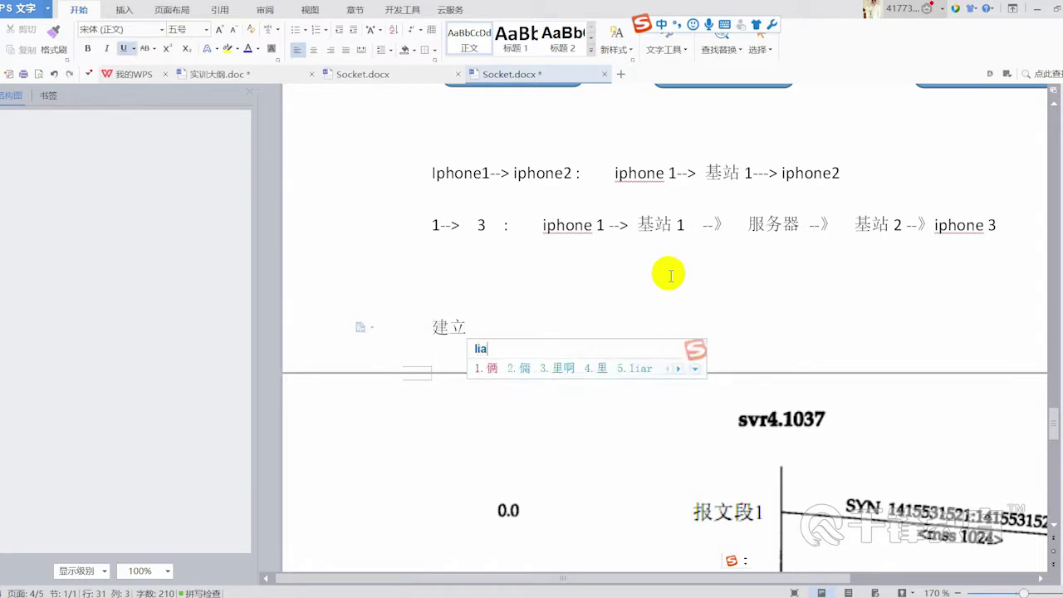
{"action": "type", "text": "njie"}
{"action": "key", "text": "space"}
{"action": "type", "text": "guocheng"}
{"action": "key", "text": "space"}
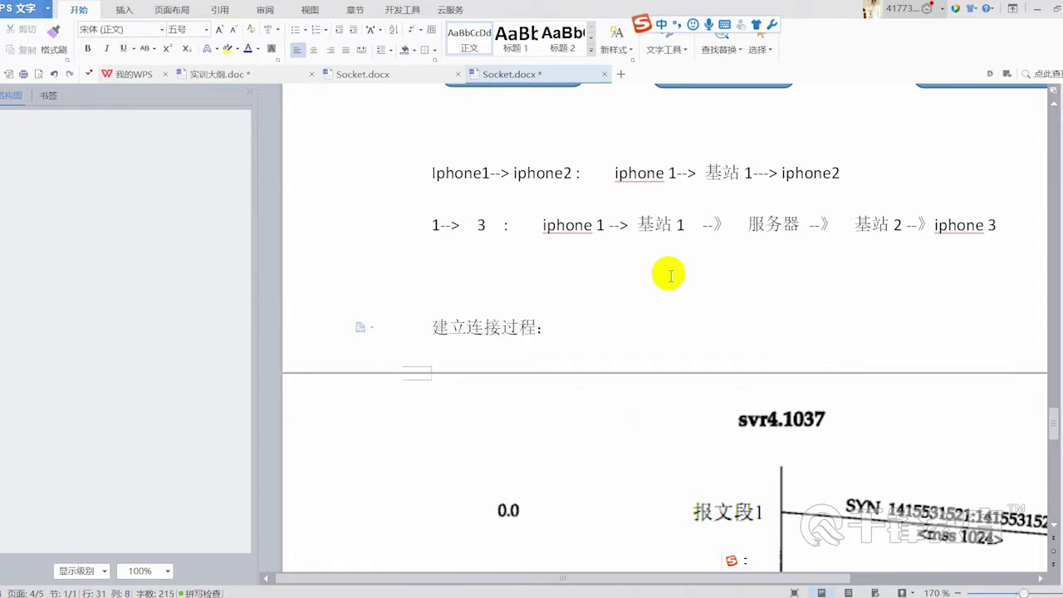
{"action": "key", "text": "ctrl+s"}
{"action": "left_click_drag", "start_coordinate": [454, 173], "coordinate": [610, 182]}
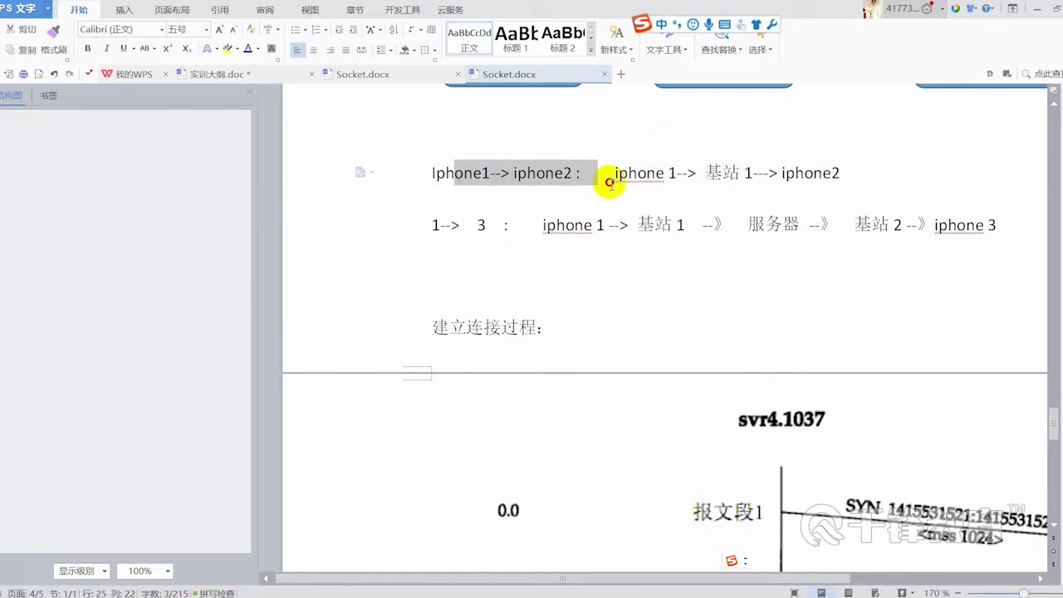
{"action": "scroll", "coordinate": [693, 324], "scroll_direction": "down", "scroll_amount": 1}
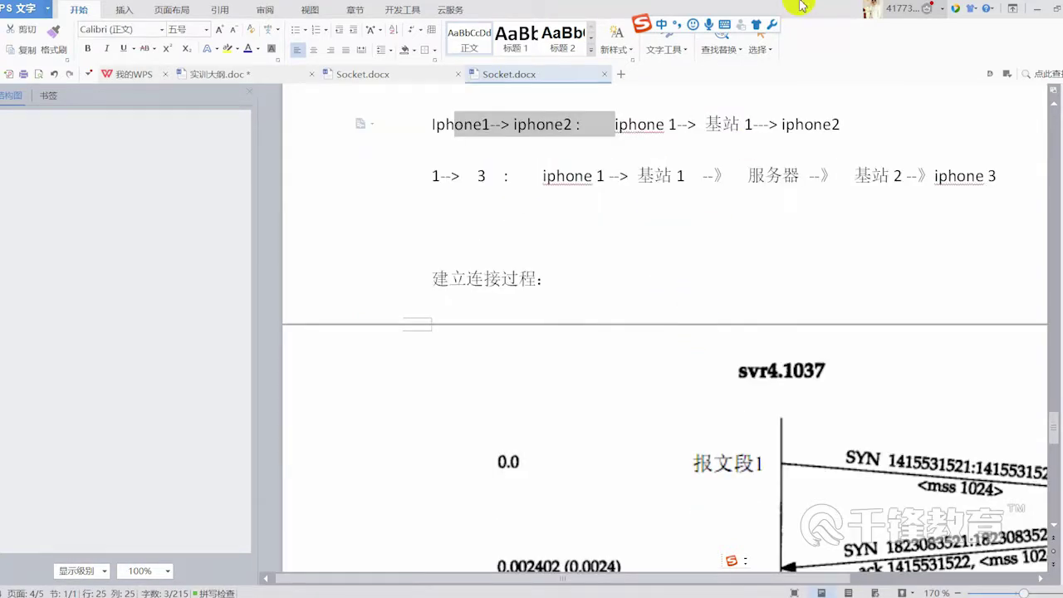
{"action": "scroll", "coordinate": [760, 194], "scroll_direction": "down", "scroll_amount": 3}
{"action": "left_click", "coordinate": [800, 292]}
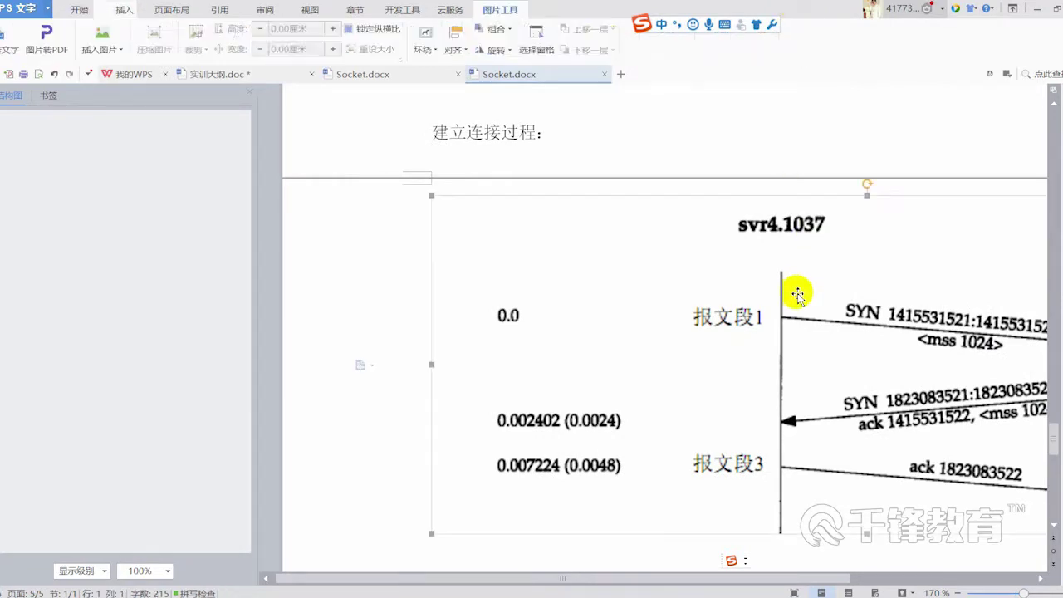
{"action": "left_click_drag", "start_coordinate": [689, 579], "coordinate": [822, 567]}
{"action": "scroll", "coordinate": [822, 564], "scroll_direction": "right", "scroll_amount": 1}
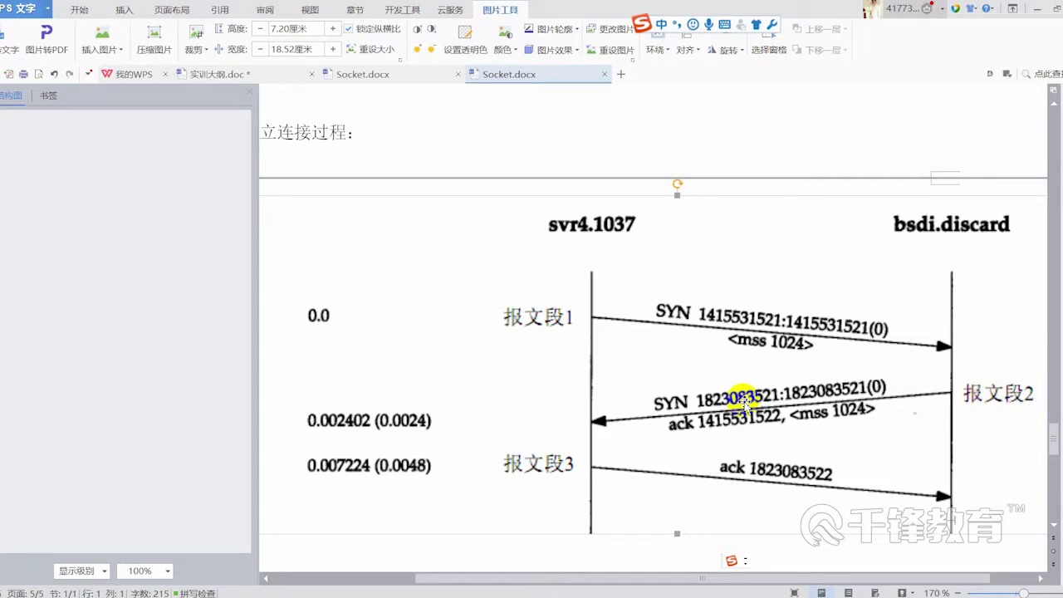
{"action": "scroll", "coordinate": [744, 402], "scroll_direction": "down", "scroll_amount": 1}
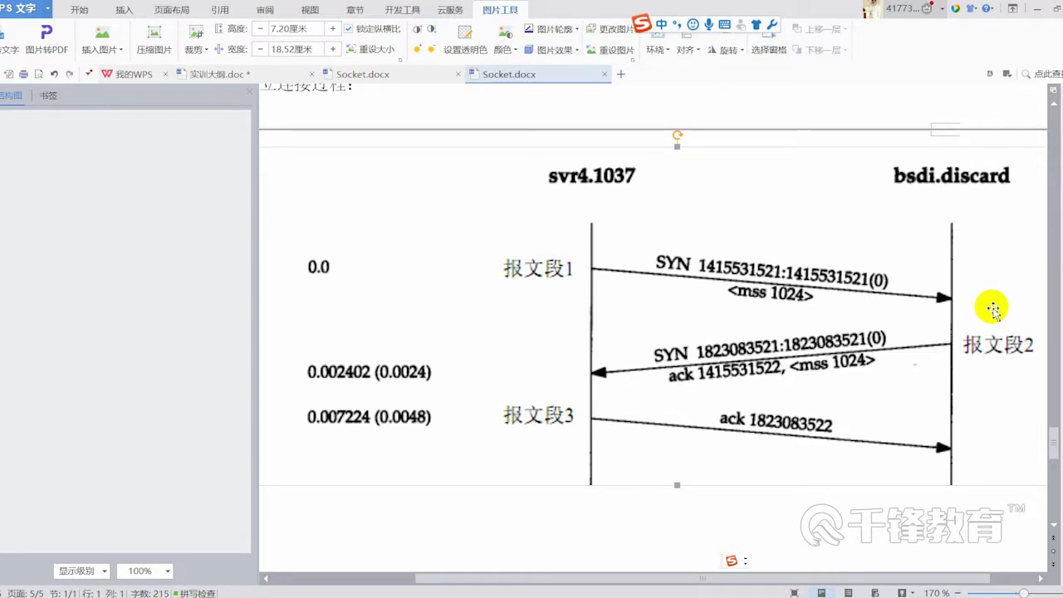
{"action": "scroll", "coordinate": [831, 413], "scroll_direction": "down", "scroll_amount": 1}
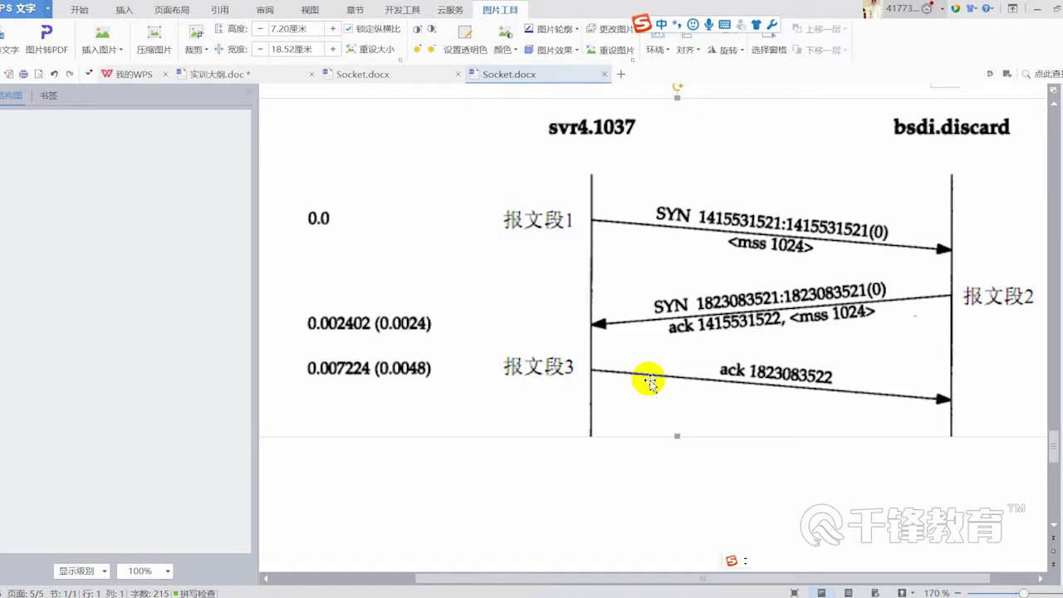
{"action": "scroll", "coordinate": [651, 382], "scroll_direction": "down", "scroll_amount": 1}
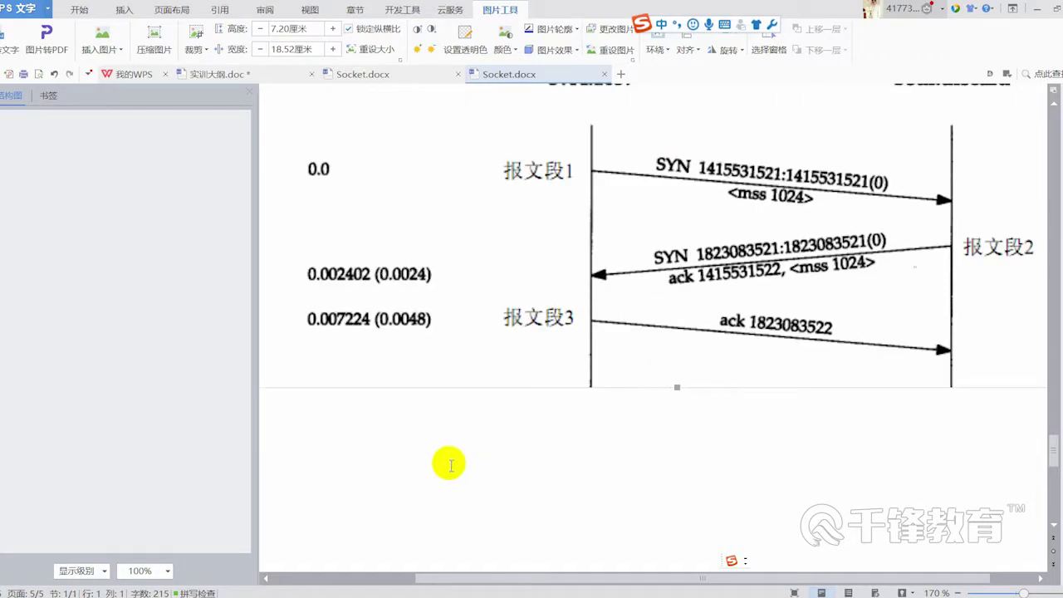
{"action": "left_click", "coordinate": [424, 437]}
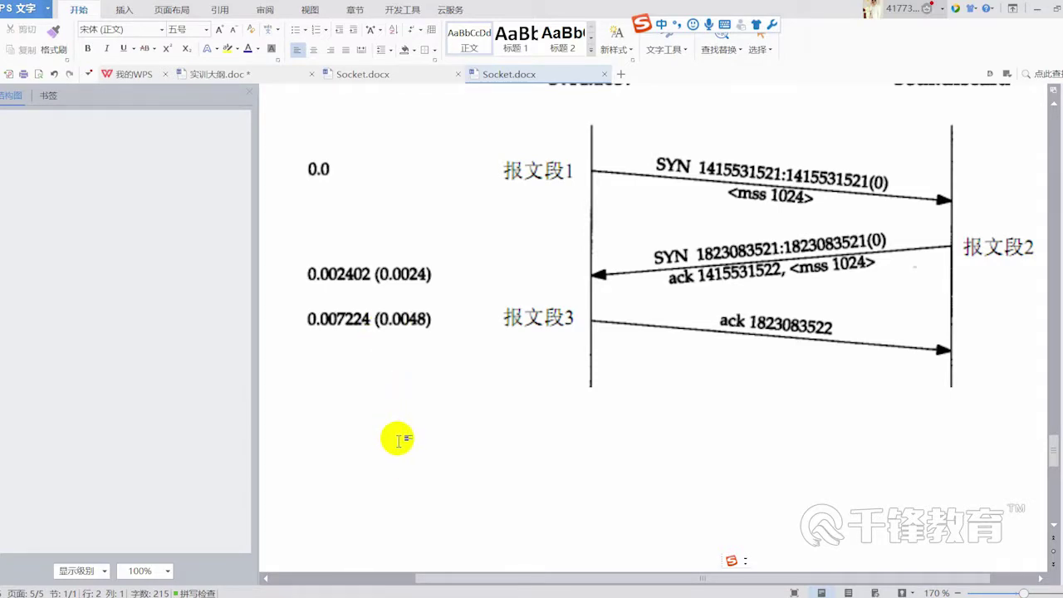
{"action": "scroll", "coordinate": [476, 441], "scroll_direction": "down", "scroll_amount": 2}
{"action": "double_click", "coordinate": [435, 373]}
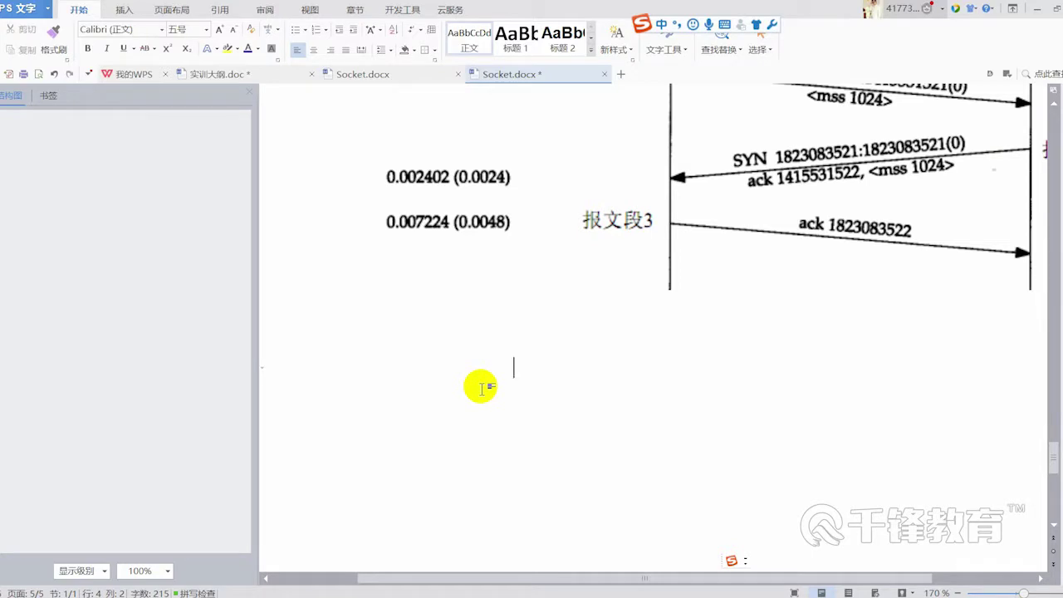
{"action": "key", "text": "BackSpace"}
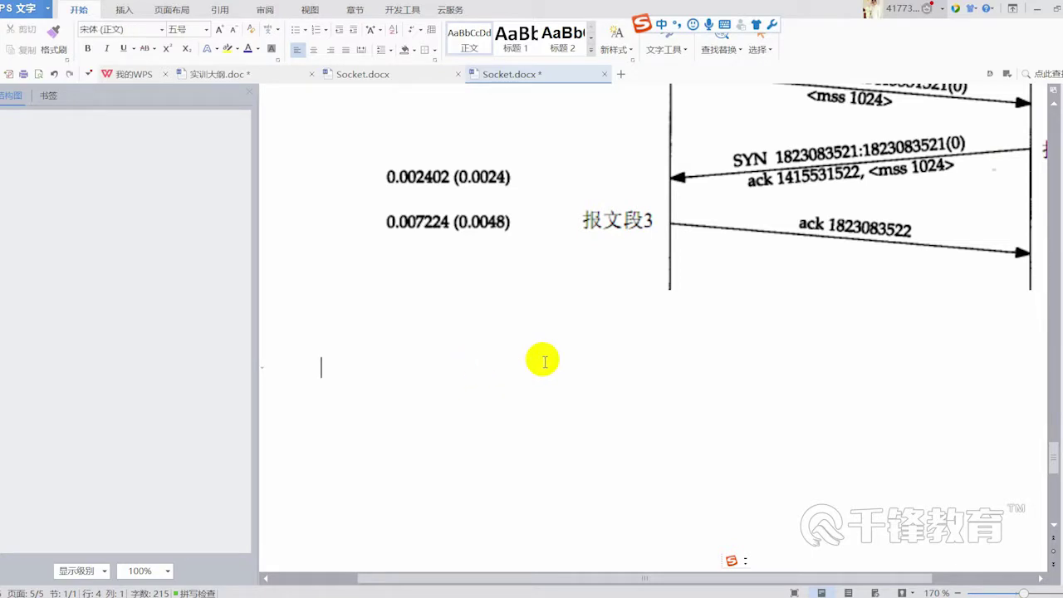
{"action": "key", "text": "Return"}
{"action": "scroll", "coordinate": [565, 350], "scroll_direction": "up", "scroll_amount": 2}
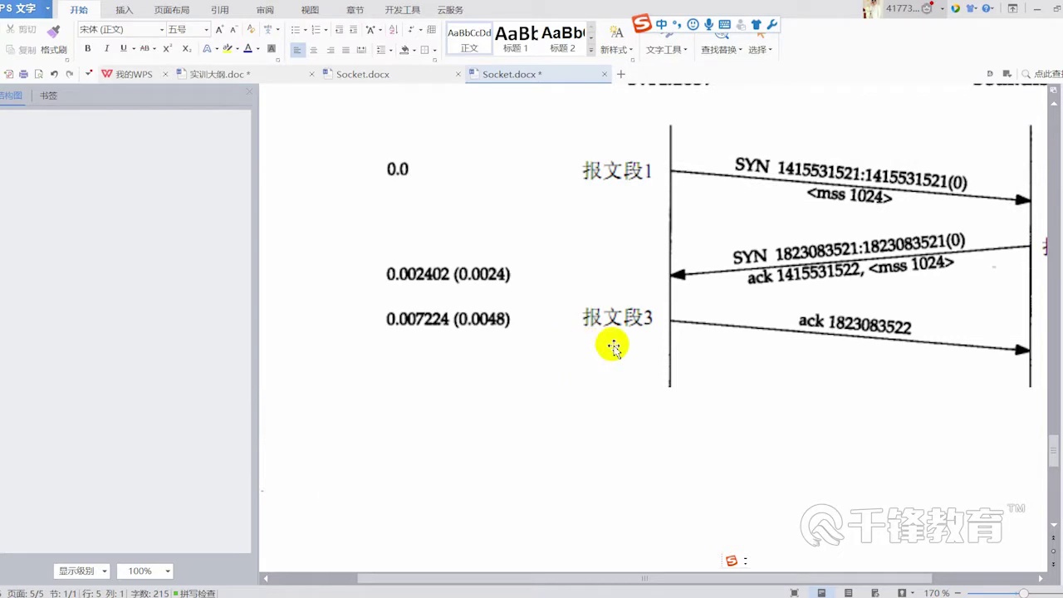
{"action": "scroll", "coordinate": [613, 341], "scroll_direction": "up", "scroll_amount": 2}
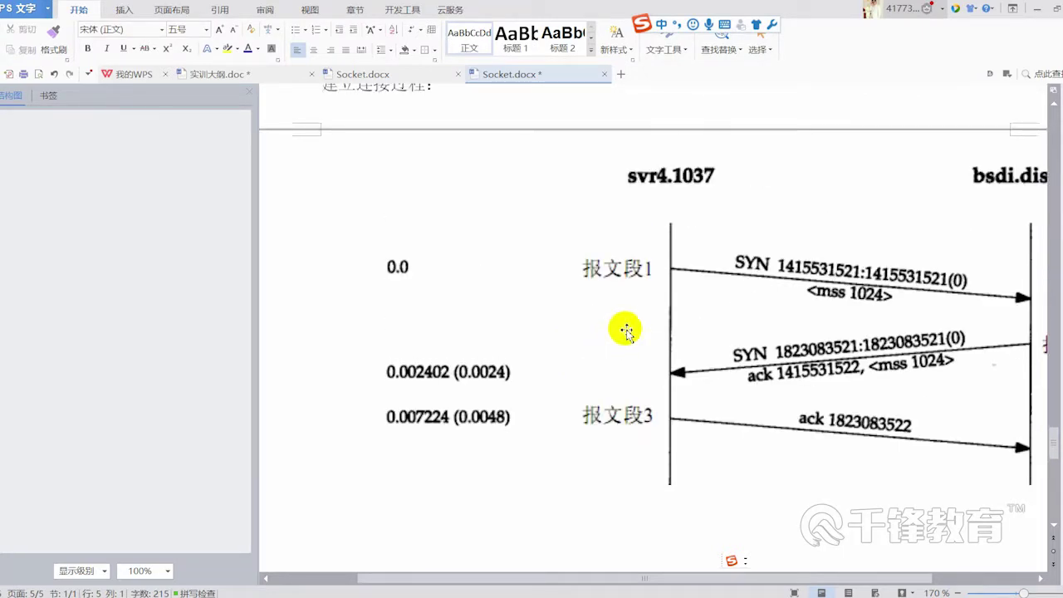
{"action": "scroll", "coordinate": [624, 339], "scroll_direction": "down", "scroll_amount": 2}
{"action": "scroll", "coordinate": [577, 430], "scroll_direction": "down", "scroll_amount": 1}
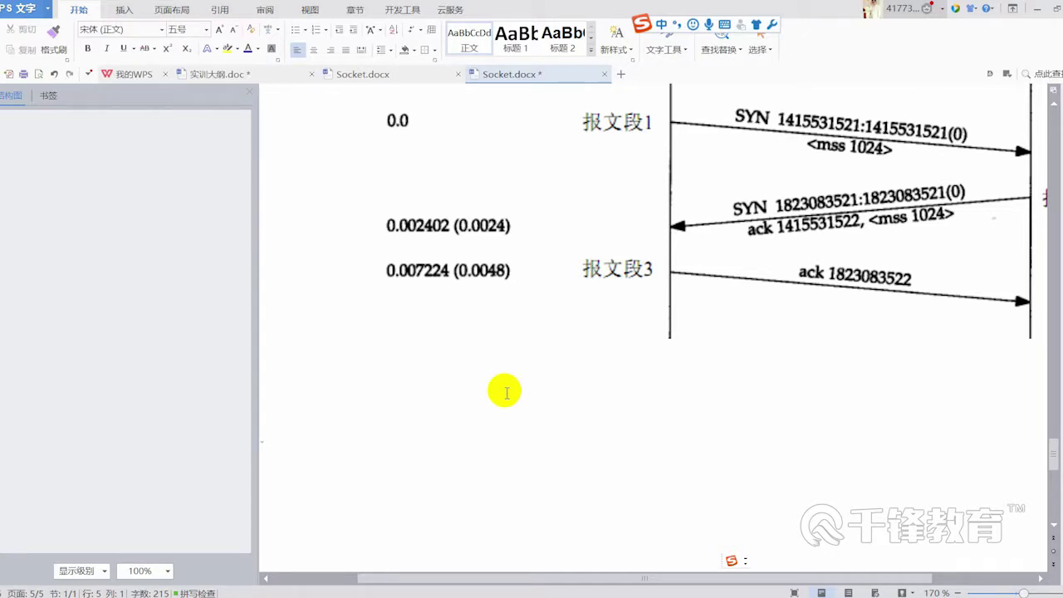
{"action": "scroll", "coordinate": [520, 346], "scroll_direction": "up", "scroll_amount": 1}
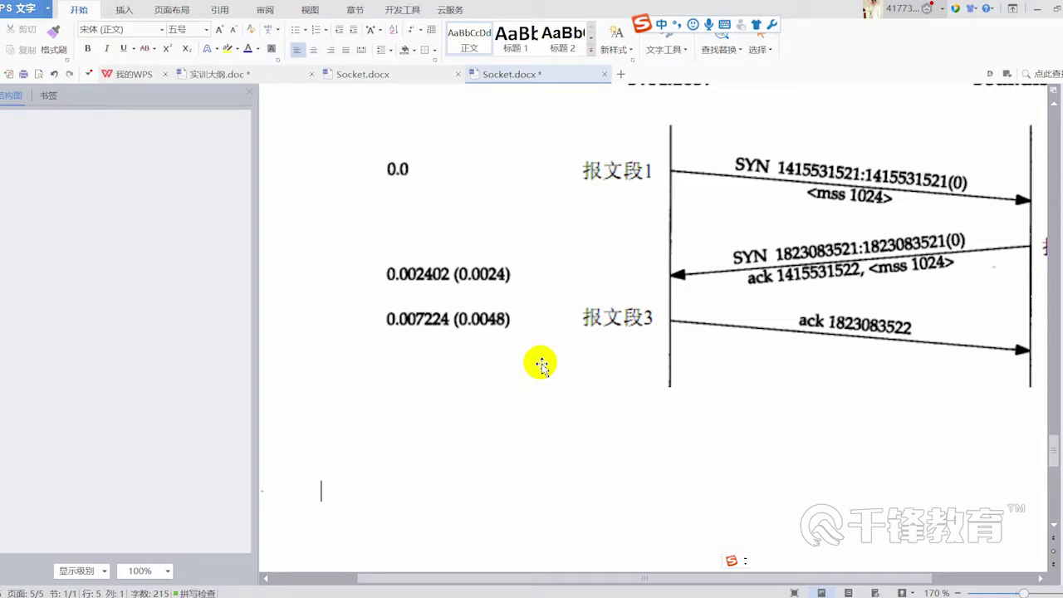
{"action": "scroll", "coordinate": [550, 344], "scroll_direction": "up", "scroll_amount": 1}
{"action": "scroll", "coordinate": [553, 340], "scroll_direction": "up", "scroll_amount": 2}
{"action": "scroll", "coordinate": [565, 366], "scroll_direction": "down", "scroll_amount": 3}
{"action": "scroll", "coordinate": [563, 382], "scroll_direction": "down", "scroll_amount": 1}
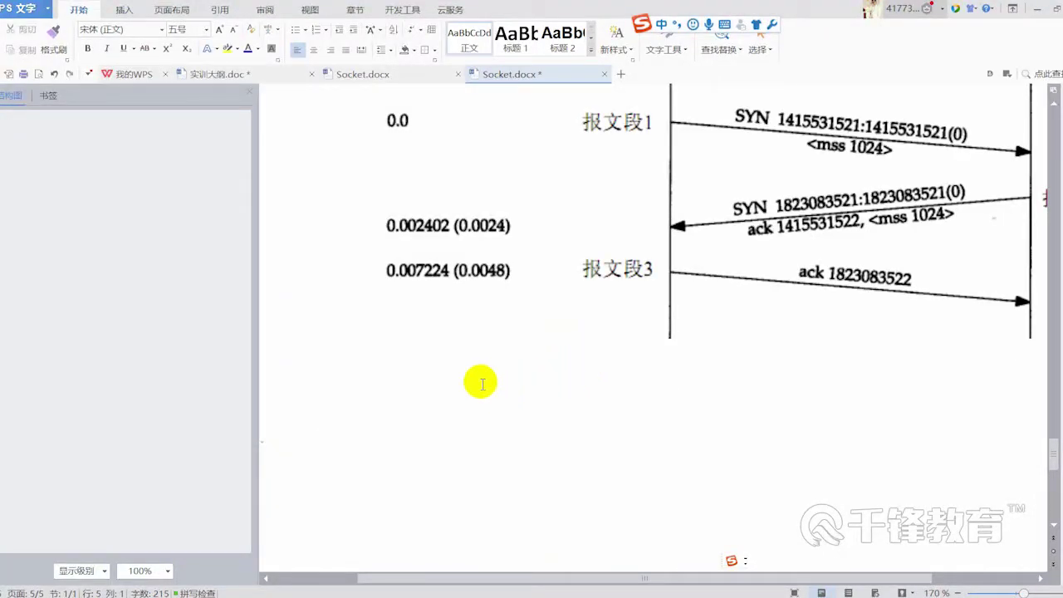
{"action": "left_click", "coordinate": [430, 401]}
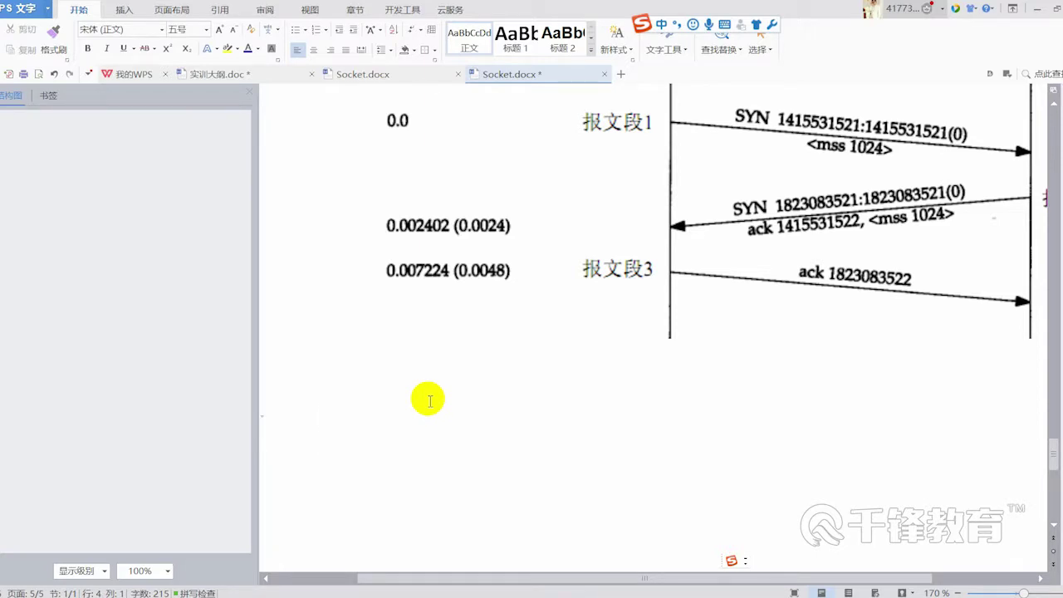
{"action": "scroll", "coordinate": [432, 391], "scroll_direction": "up", "scroll_amount": 2}
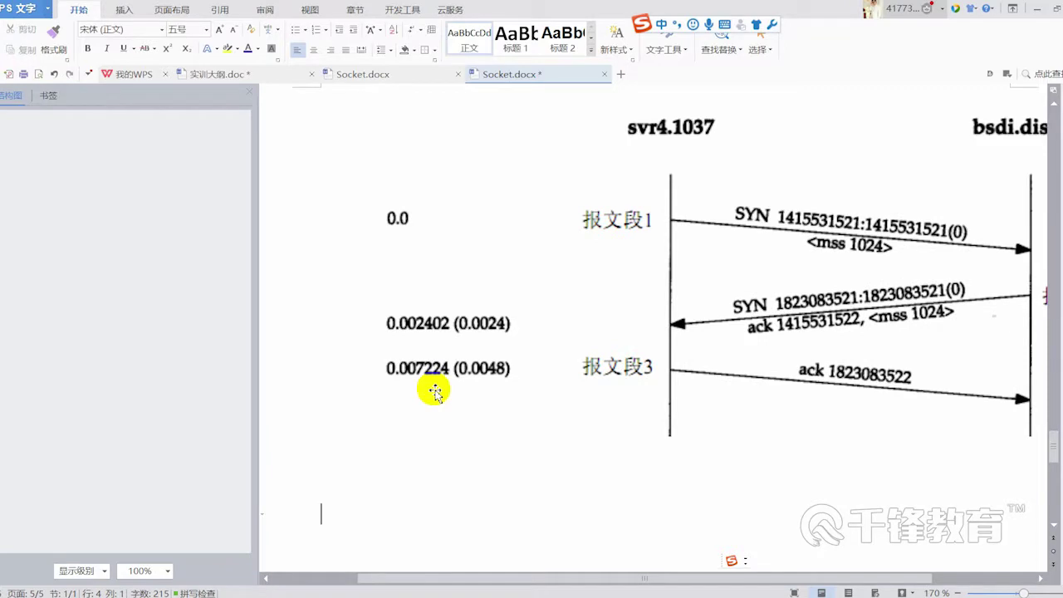
{"action": "scroll", "coordinate": [435, 393], "scroll_direction": "down", "scroll_amount": 2}
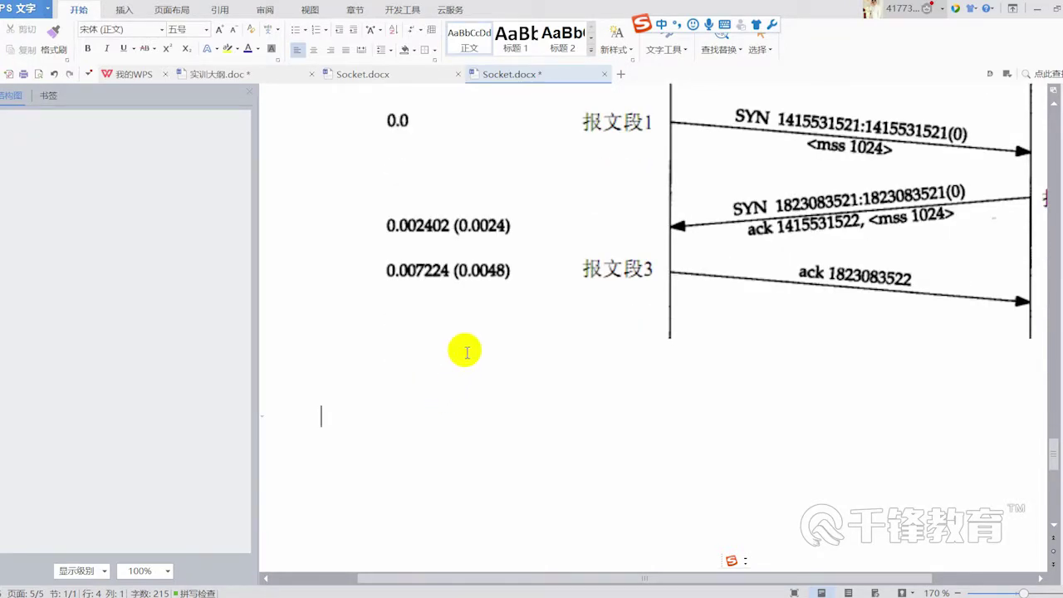
{"action": "scroll", "coordinate": [465, 349], "scroll_direction": "up", "scroll_amount": 1}
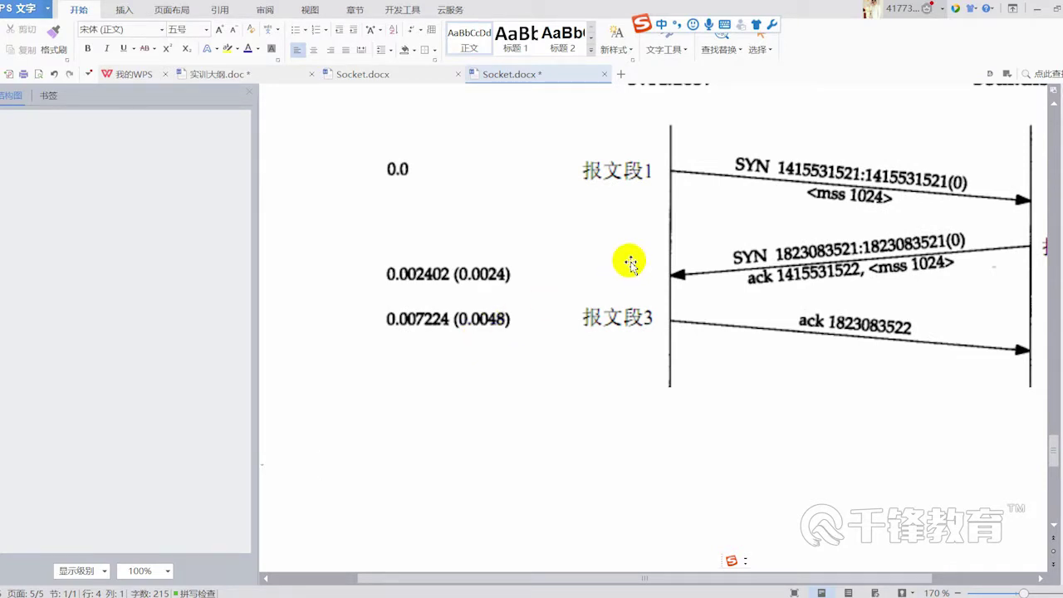
{"action": "scroll", "coordinate": [639, 283], "scroll_direction": "down", "scroll_amount": 1}
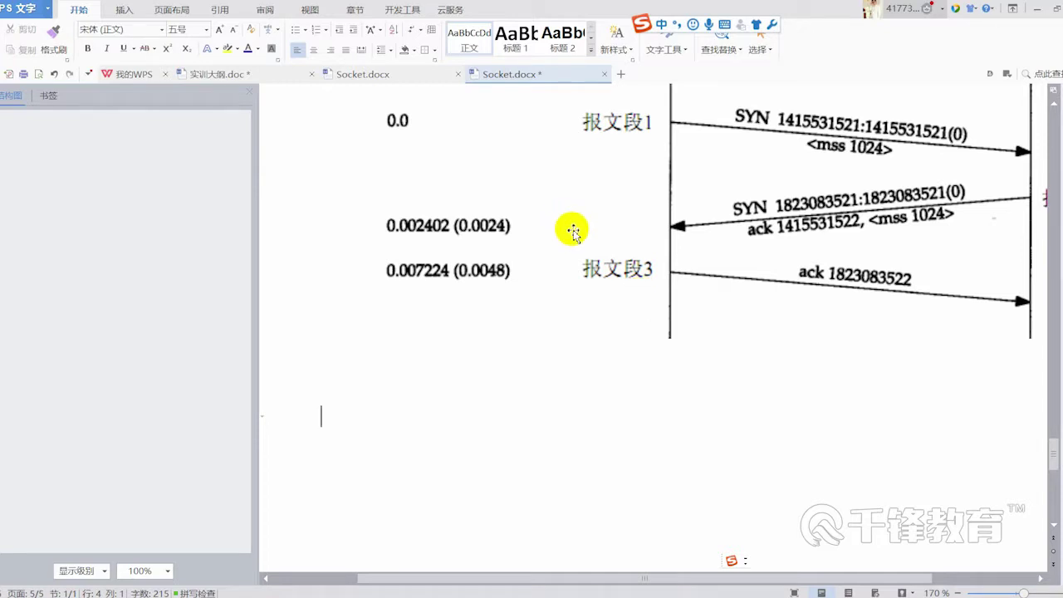
{"action": "scroll", "coordinate": [563, 313], "scroll_direction": "up", "scroll_amount": 1}
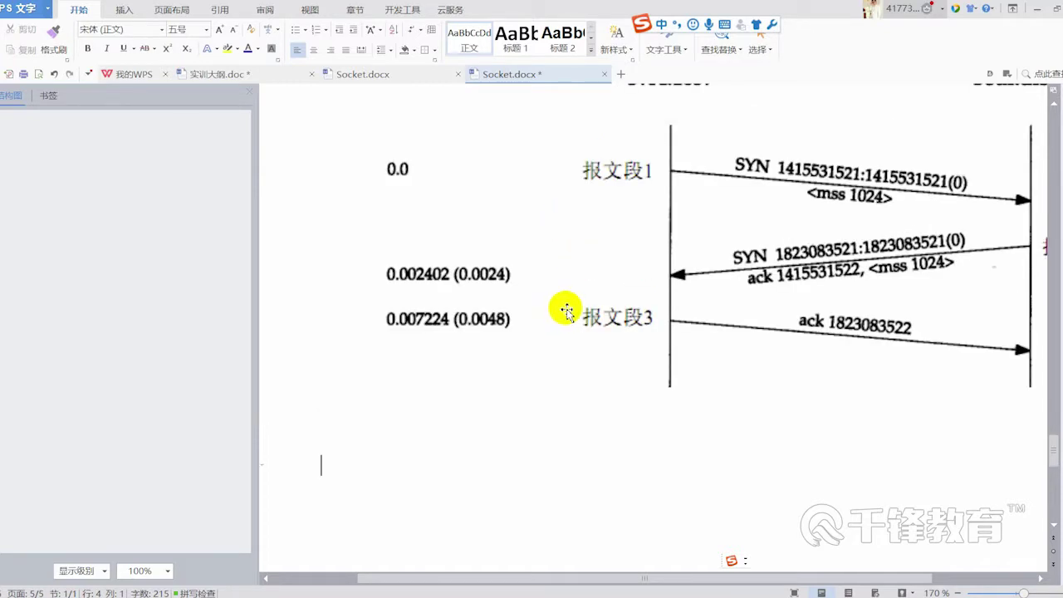
{"action": "scroll", "coordinate": [569, 305], "scroll_direction": "up", "scroll_amount": 1}
{"action": "scroll", "coordinate": [615, 261], "scroll_direction": "up", "scroll_amount": 2}
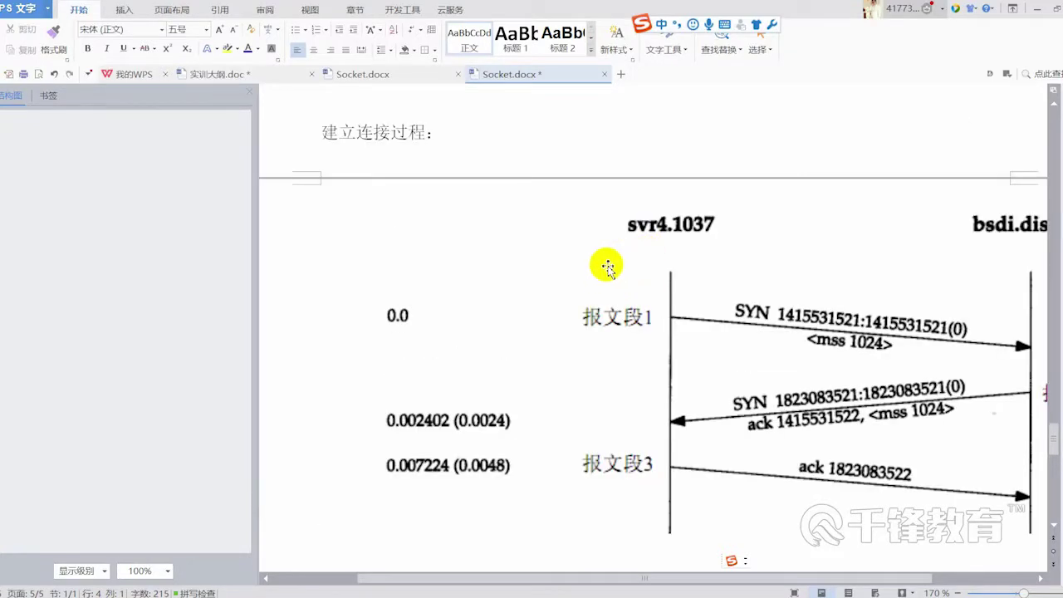
{"action": "scroll", "coordinate": [515, 241], "scroll_direction": "up", "scroll_amount": 2}
{"action": "left_click_drag", "start_coordinate": [452, 230], "coordinate": [301, 233]}
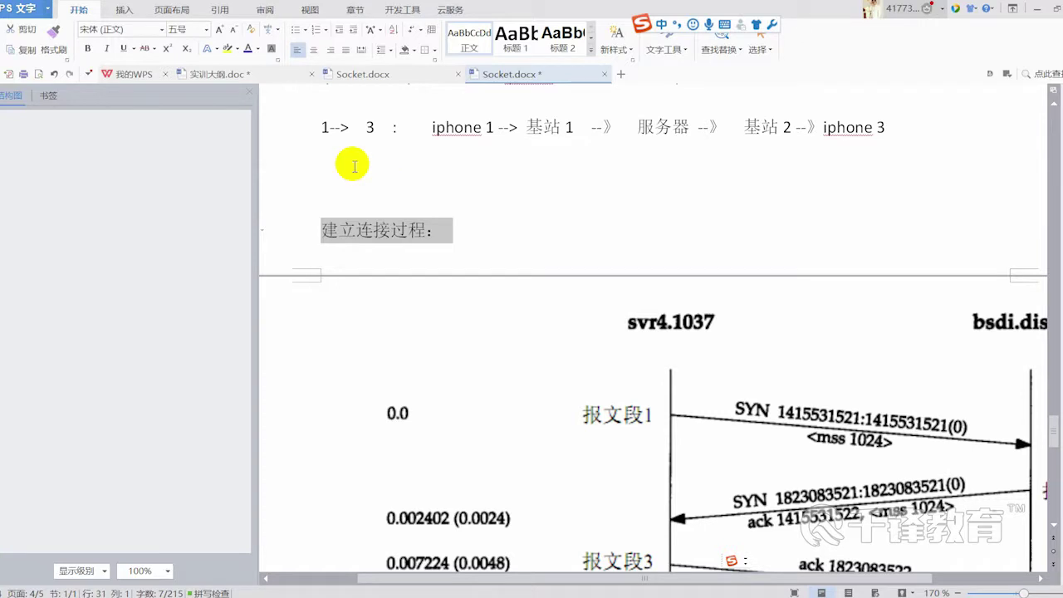
{"action": "left_click", "coordinate": [218, 74]}
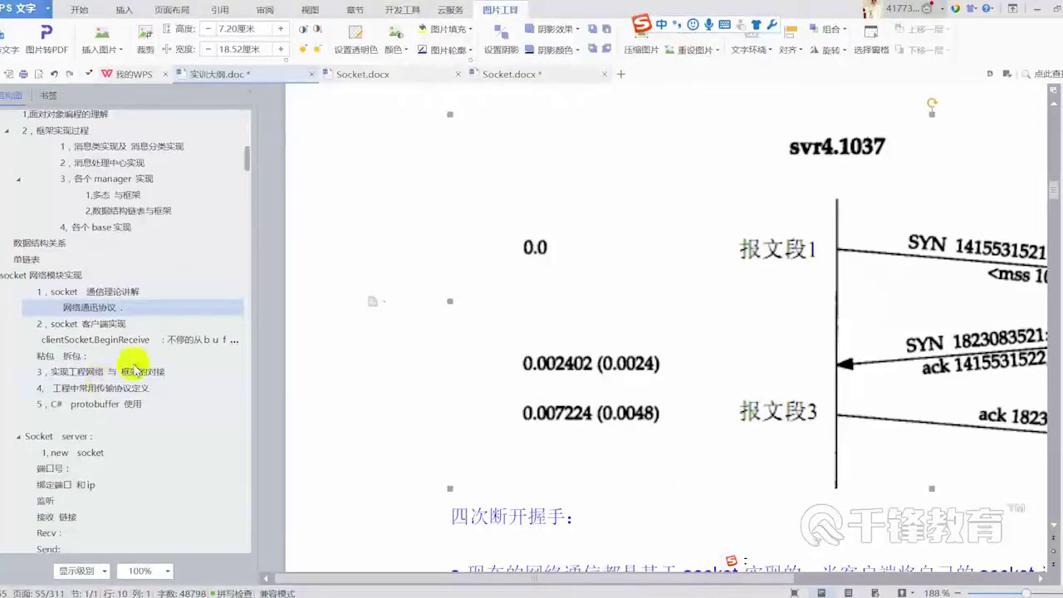
{"action": "scroll", "coordinate": [773, 390], "scroll_direction": "down", "scroll_amount": 2}
{"action": "scroll", "coordinate": [776, 392], "scroll_direction": "down", "scroll_amount": 6}
{"action": "scroll", "coordinate": [796, 389], "scroll_direction": "down", "scroll_amount": 1}
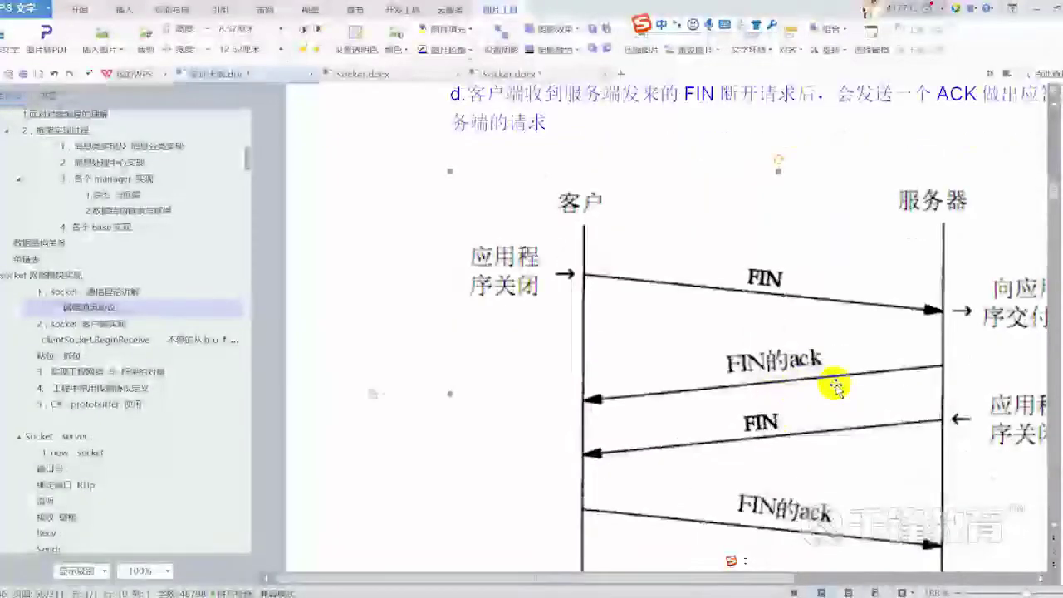
{"action": "left_click", "coordinate": [497, 75]}
{"action": "scroll", "coordinate": [601, 435], "scroll_direction": "down", "scroll_amount": 2}
{"action": "left_click", "coordinate": [427, 427]}
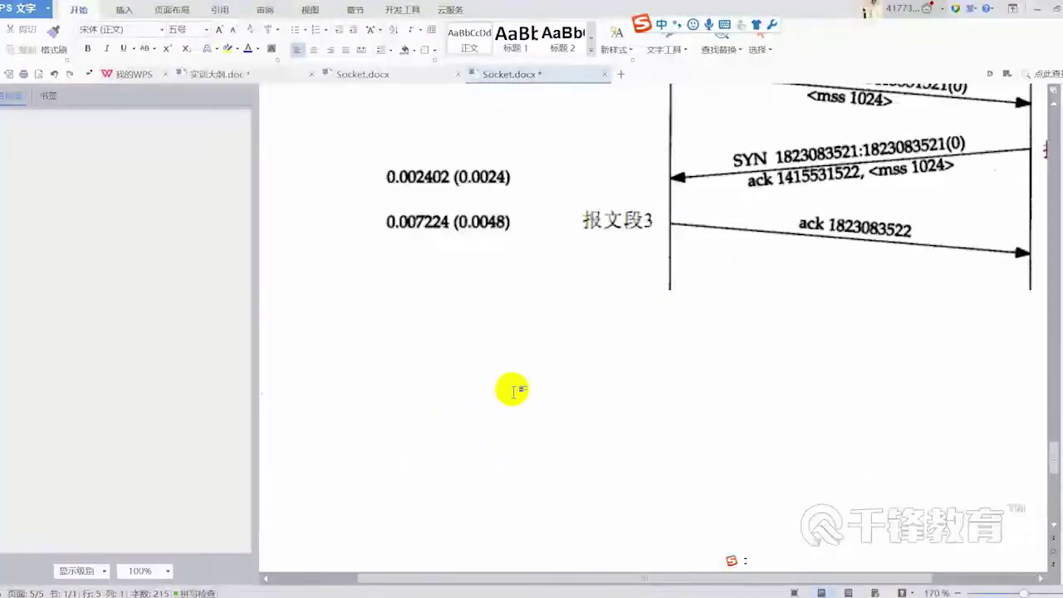
- Type the heading '断开过程：' and paste the FIN/ack teardown diagram beneath it
{"action": "type", "text": "duank"}
{"action": "key", "text": "space"}
{"action": "type", "text": "guoc"}
{"action": "key", "text": "space"}
{"action": "type", "text": ":"}
{"action": "key", "text": "Return"}
{"action": "key", "text": "ctrl+v"}
- Add the line '4 次挥手 ：' directly under the 断开过程： heading
{"action": "scroll", "coordinate": [511, 264], "scroll_direction": "up", "scroll_amount": 3}
{"action": "left_click", "coordinate": [512, 265]}
{"action": "type", "text": "4ci"}
{"action": "key", "text": "space"}
{"action": "type", "text": "huishou3 ："}
{"action": "scroll", "coordinate": [510, 257], "scroll_direction": "up", "scroll_amount": 10}
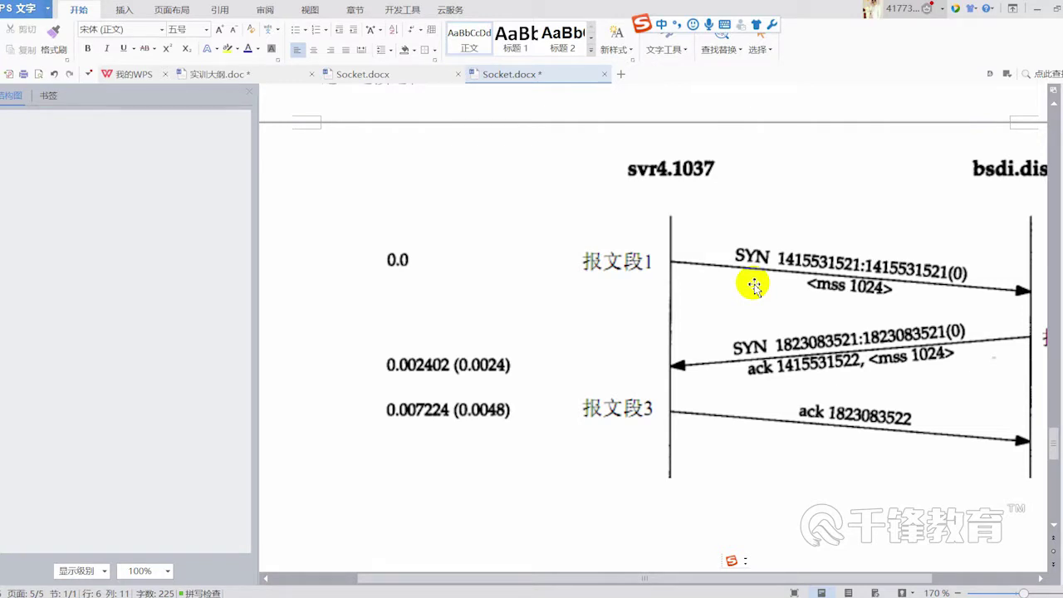
{"action": "scroll", "coordinate": [755, 286], "scroll_direction": "down", "scroll_amount": 2}
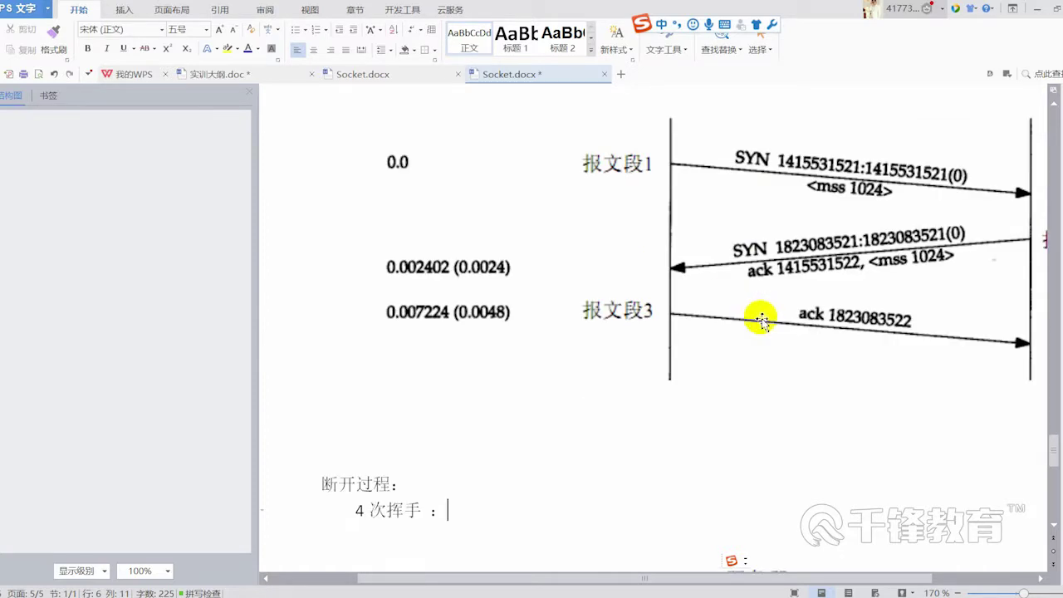
{"action": "scroll", "coordinate": [760, 318], "scroll_direction": "down", "scroll_amount": 6}
{"action": "left_click", "coordinate": [591, 391]}
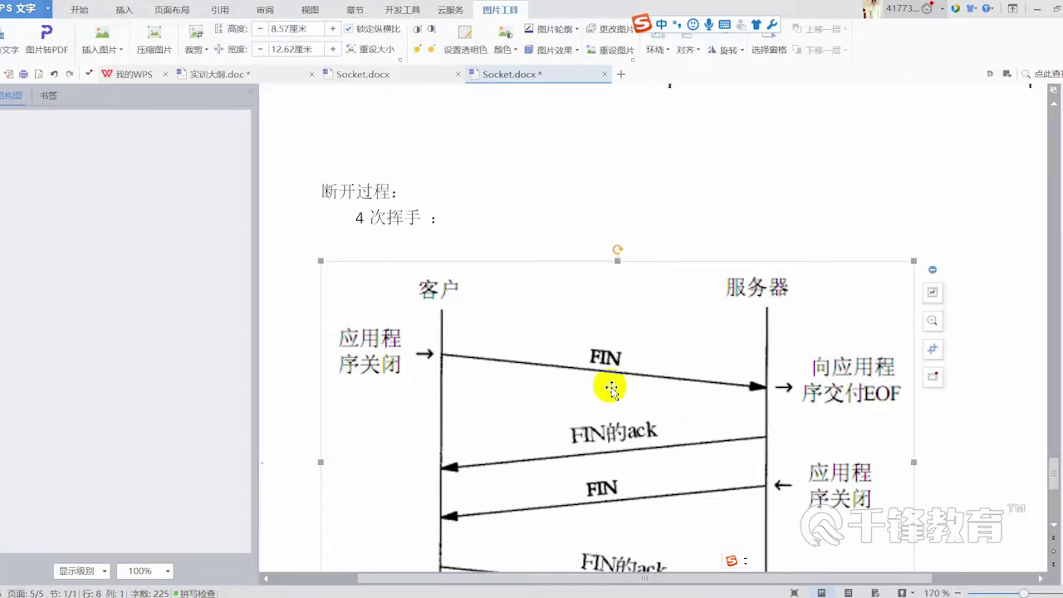
{"action": "scroll", "coordinate": [612, 388], "scroll_direction": "down", "scroll_amount": 1}
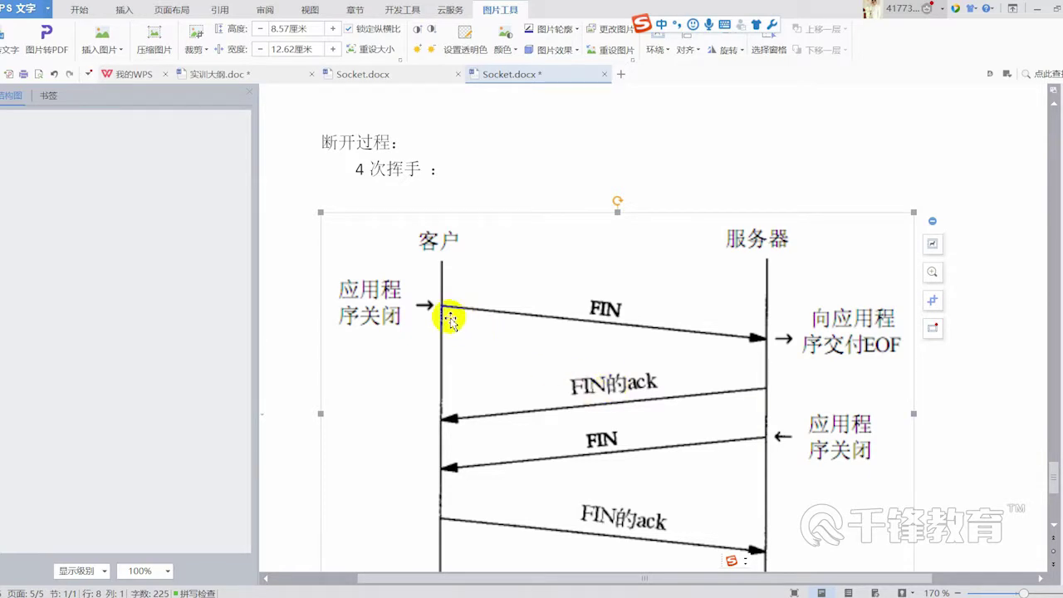
{"action": "scroll", "coordinate": [797, 321], "scroll_direction": "down", "scroll_amount": 1}
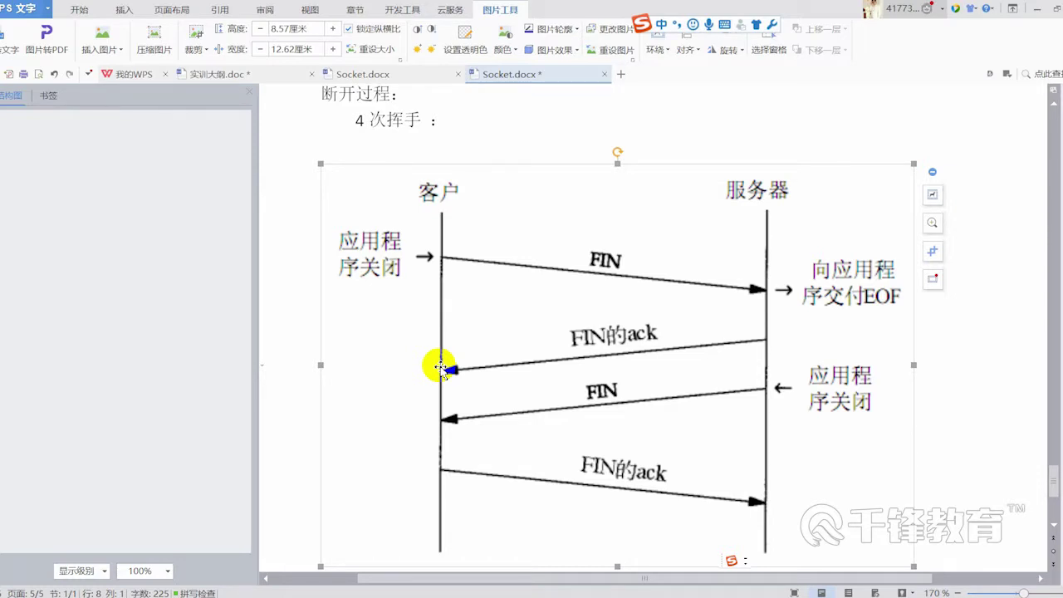
{"action": "scroll", "coordinate": [444, 348], "scroll_direction": "down", "scroll_amount": 1}
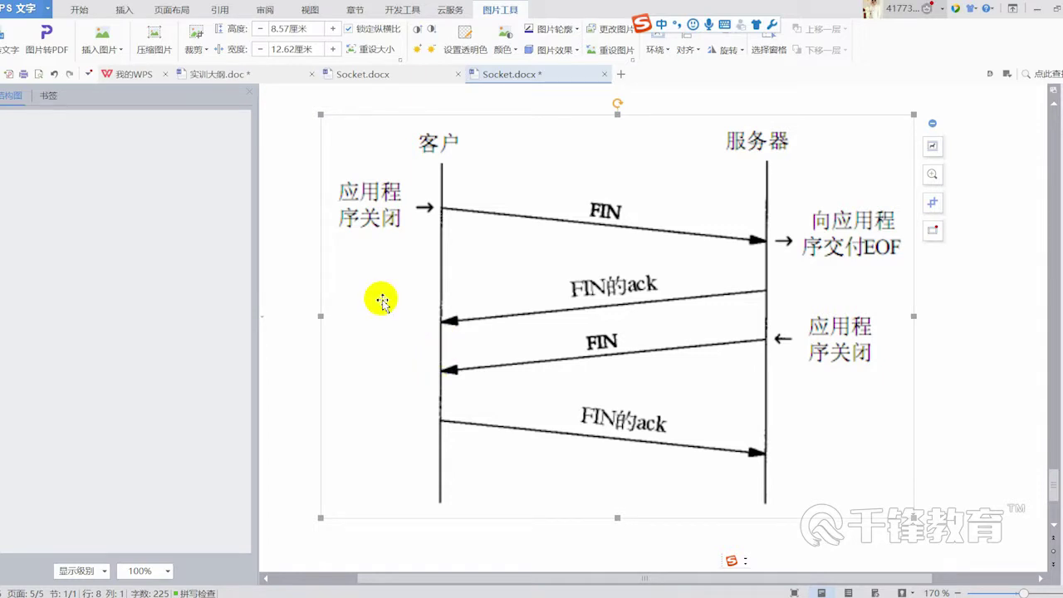
- Check the FIN teardown diagram's placement on page 5 by selecting and deselecting it
{"action": "scroll", "coordinate": [432, 356], "scroll_direction": "down", "scroll_amount": 1}
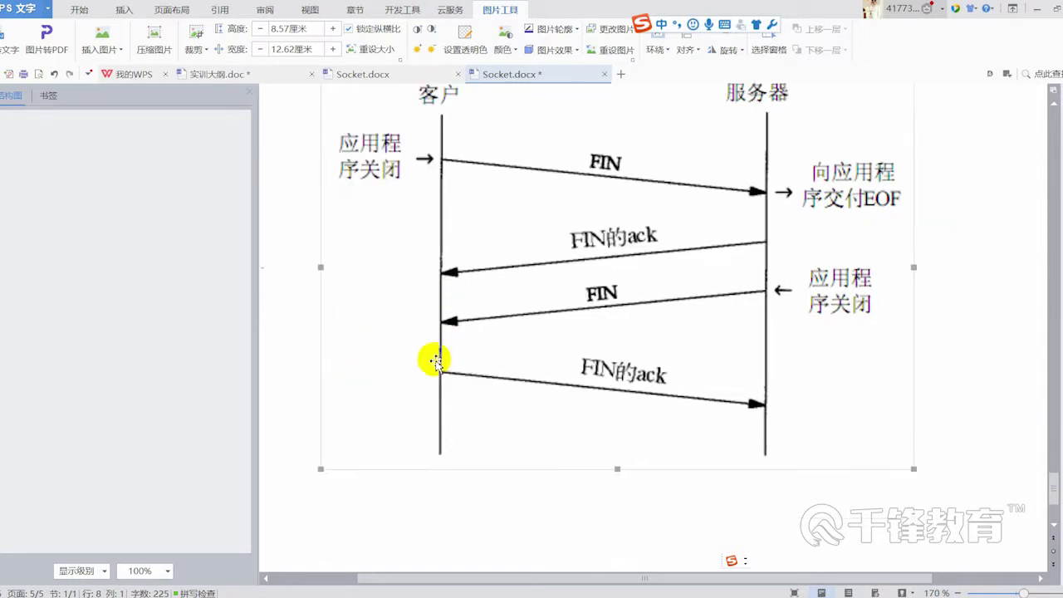
{"action": "scroll", "coordinate": [615, 316], "scroll_direction": "down", "scroll_amount": 1}
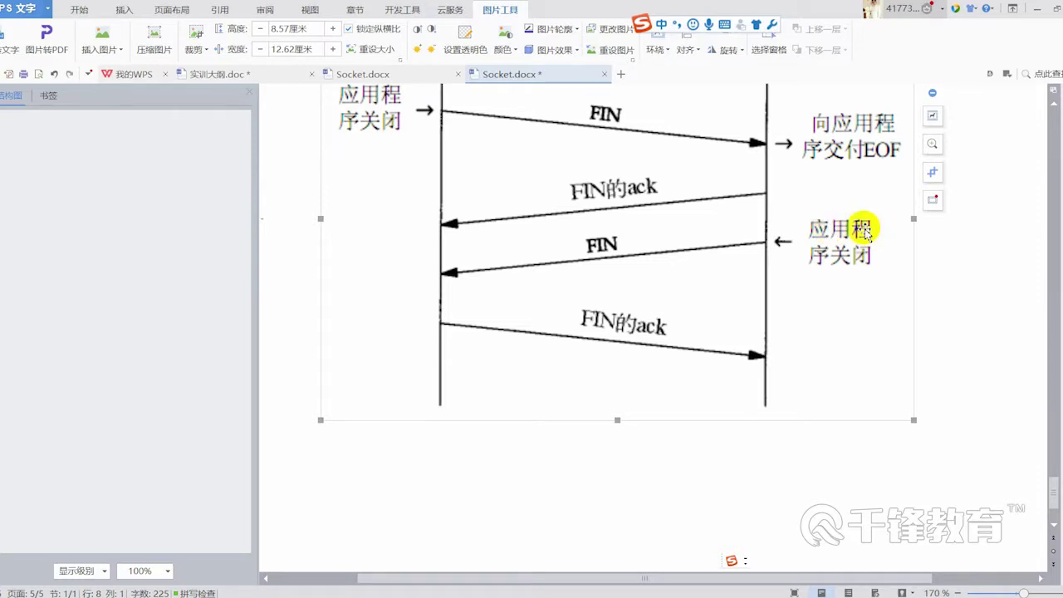
{"action": "scroll", "coordinate": [856, 231], "scroll_direction": "up", "scroll_amount": 1}
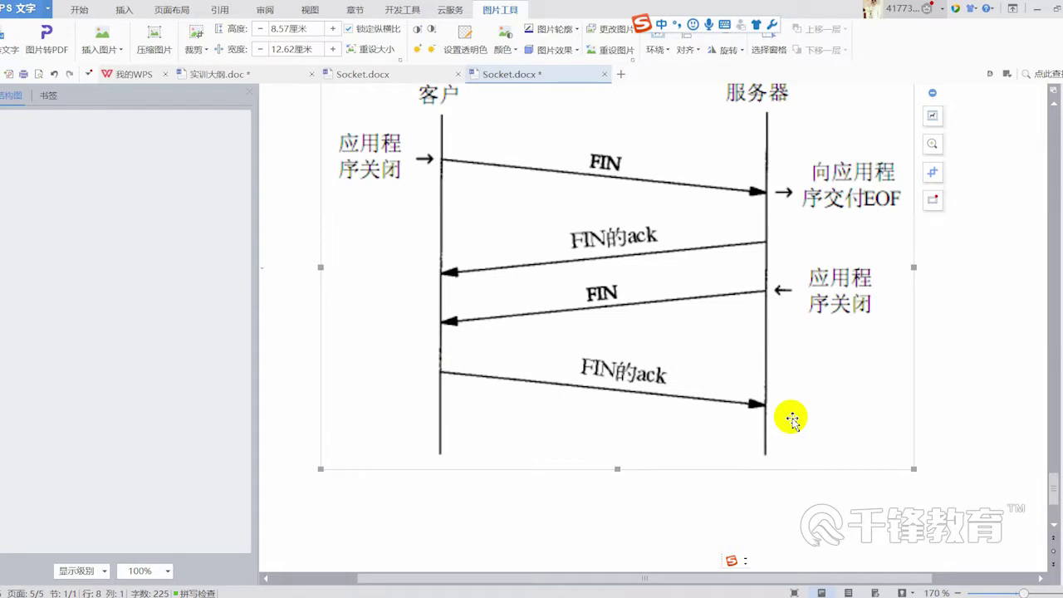
{"action": "scroll", "coordinate": [792, 415], "scroll_direction": "up", "scroll_amount": 1}
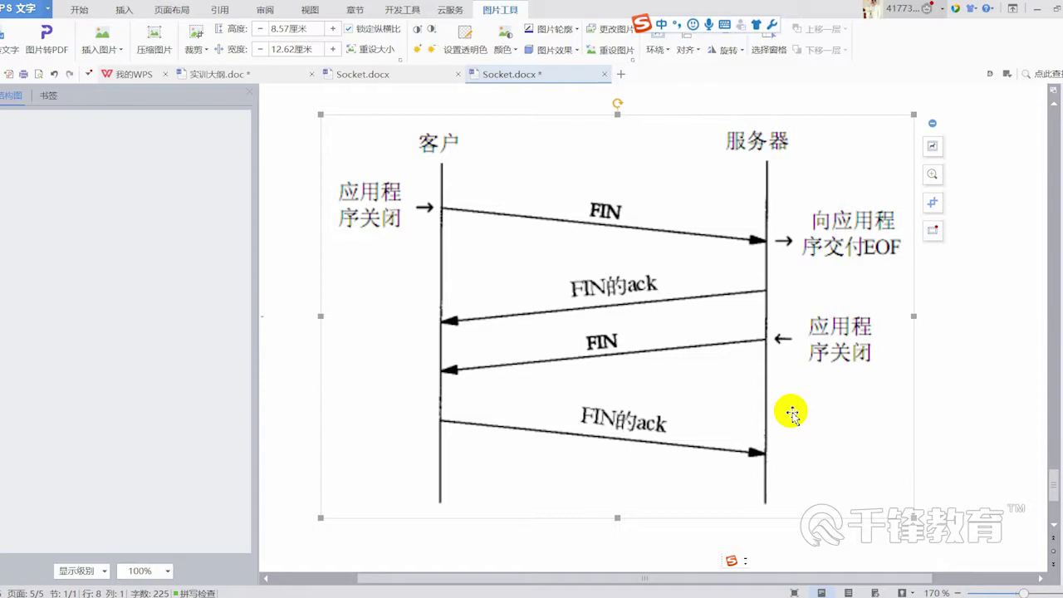
{"action": "scroll", "coordinate": [792, 413], "scroll_direction": "down", "scroll_amount": 1}
{"action": "scroll", "coordinate": [796, 414], "scroll_direction": "down", "scroll_amount": 1}
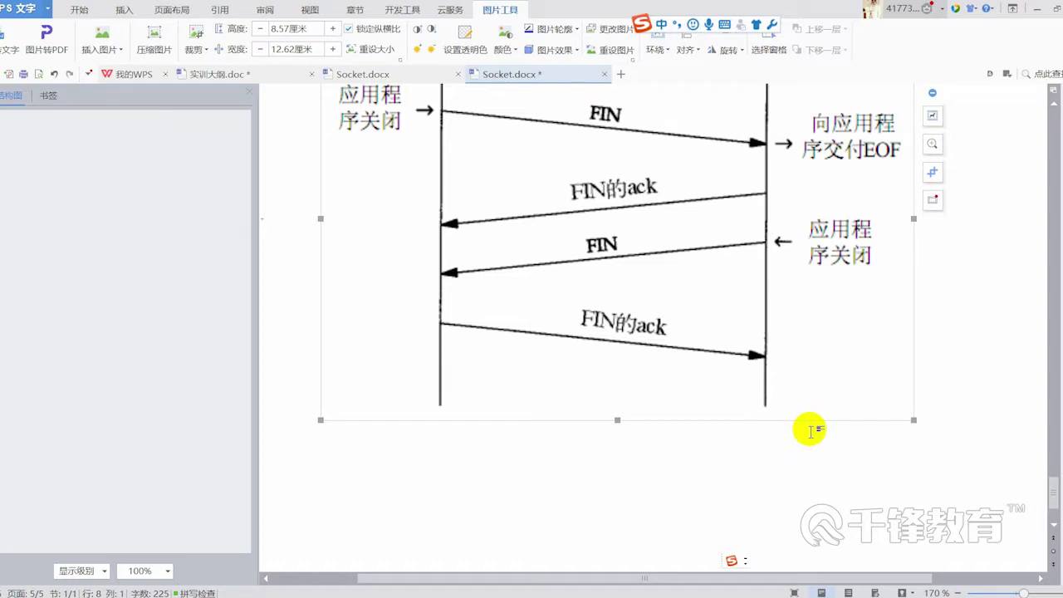
{"action": "scroll", "coordinate": [767, 420], "scroll_direction": "down", "scroll_amount": 1}
{"action": "left_click", "coordinate": [432, 386]}
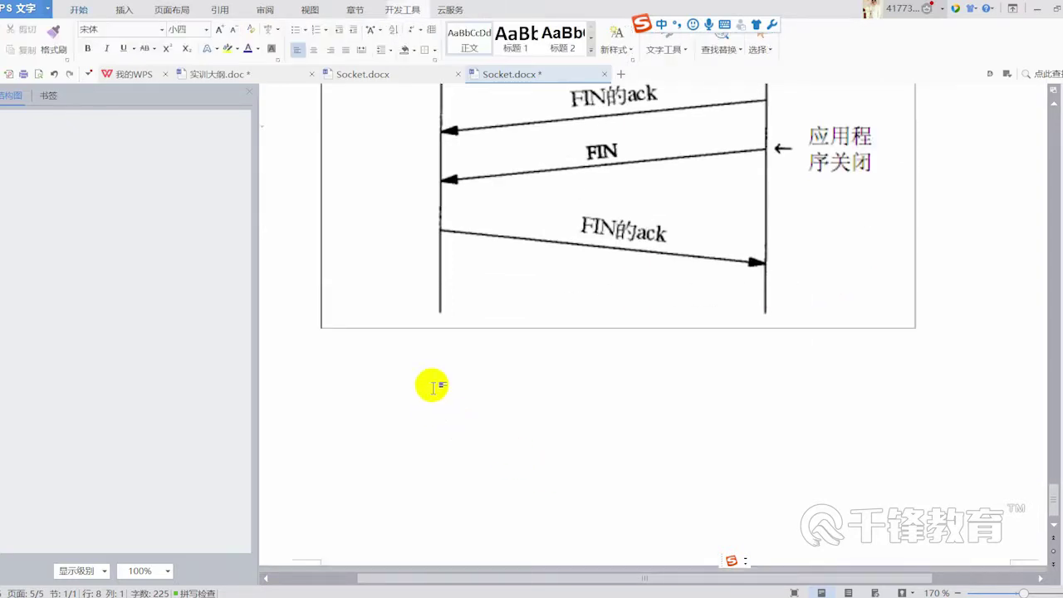
{"action": "scroll", "coordinate": [383, 399], "scroll_direction": "up", "scroll_amount": 1}
{"action": "left_click", "coordinate": [439, 408]}
{"action": "scroll", "coordinate": [432, 456], "scroll_direction": "down", "scroll_amount": 1}
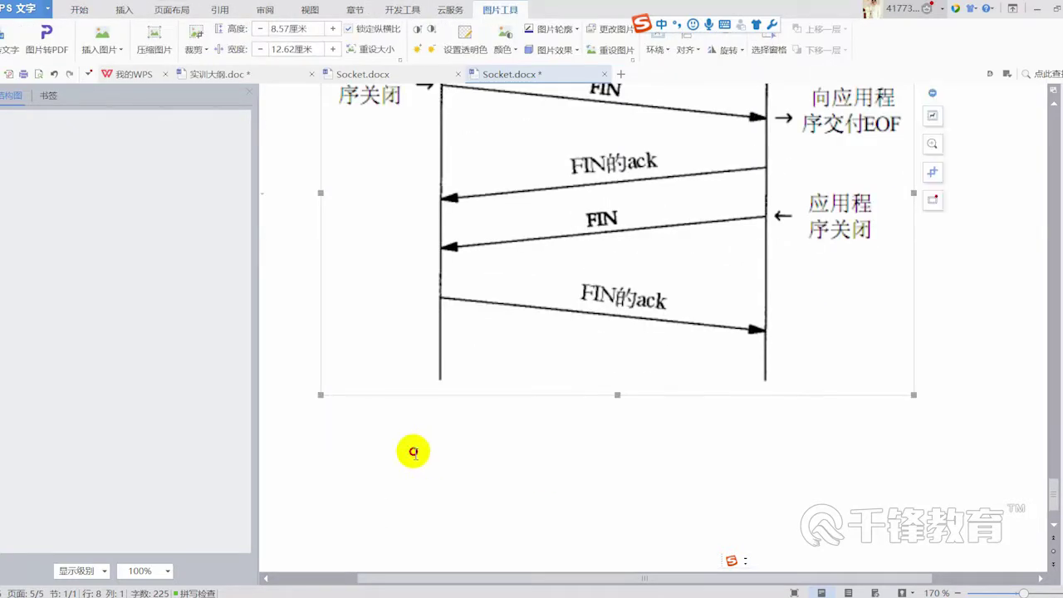
{"action": "scroll", "coordinate": [410, 452], "scroll_direction": "up", "scroll_amount": 1}
{"action": "left_click", "coordinate": [373, 517]}
{"action": "scroll", "coordinate": [407, 507], "scroll_direction": "down", "scroll_amount": 3}
{"action": "scroll", "coordinate": [411, 465], "scroll_direction": "up", "scroll_amount": 2}
{"action": "left_click", "coordinate": [387, 441]}
{"action": "scroll", "coordinate": [482, 484], "scroll_direction": "down", "scroll_amount": 2}
{"action": "scroll", "coordinate": [446, 427], "scroll_direction": "up", "scroll_amount": 3}
{"action": "left_click", "coordinate": [474, 521]}
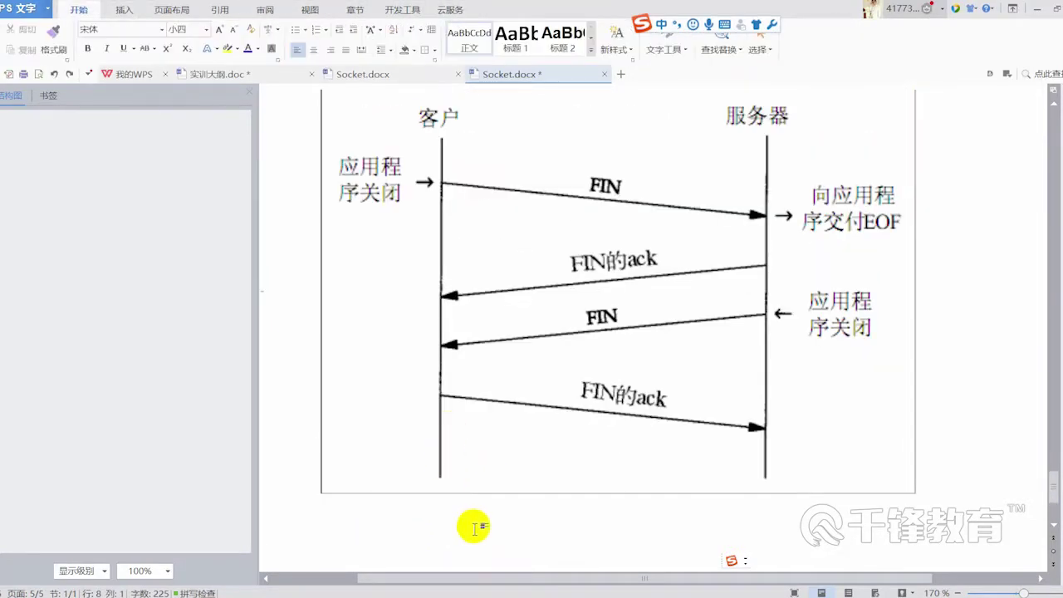
{"action": "scroll", "coordinate": [496, 502], "scroll_direction": "down", "scroll_amount": 2}
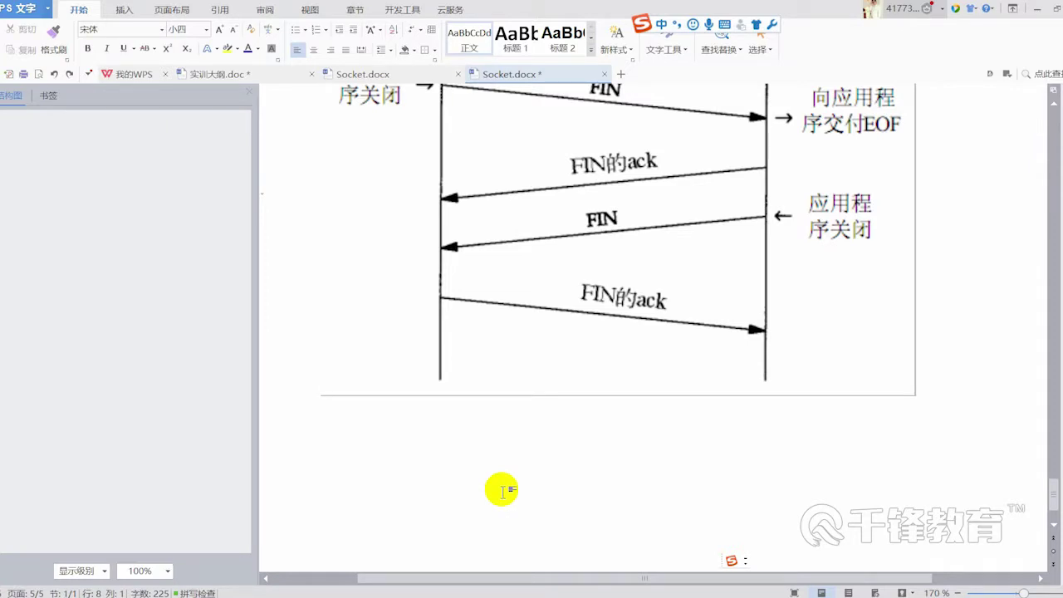
{"action": "scroll", "coordinate": [434, 473], "scroll_direction": "up", "scroll_amount": 1}
- Add an empty line below the teardown diagram
{"action": "left_click", "coordinate": [434, 473]}
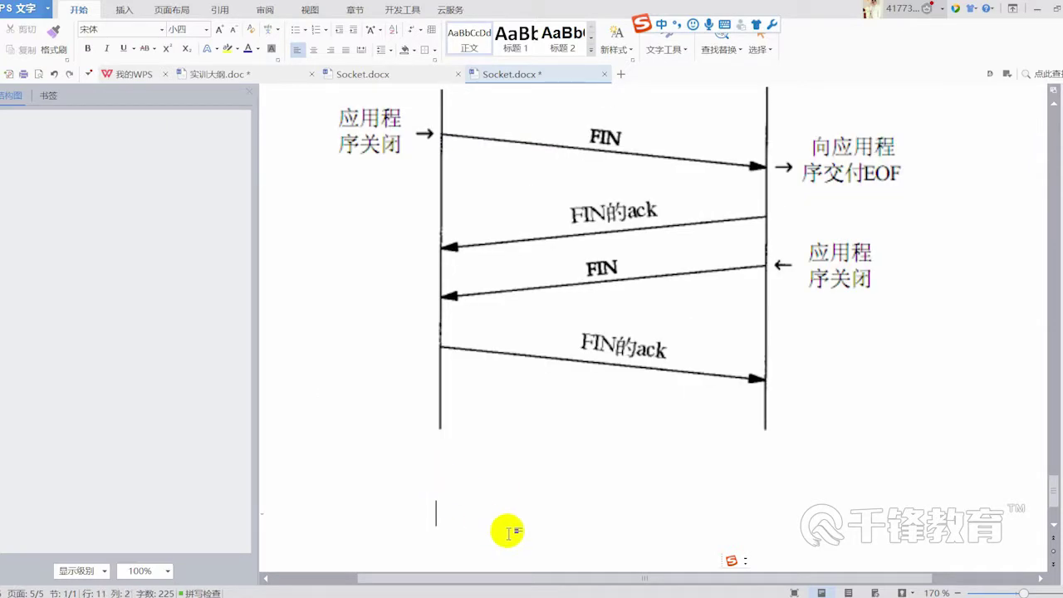
{"action": "key", "text": "Return"}
{"action": "key", "text": "Return"}
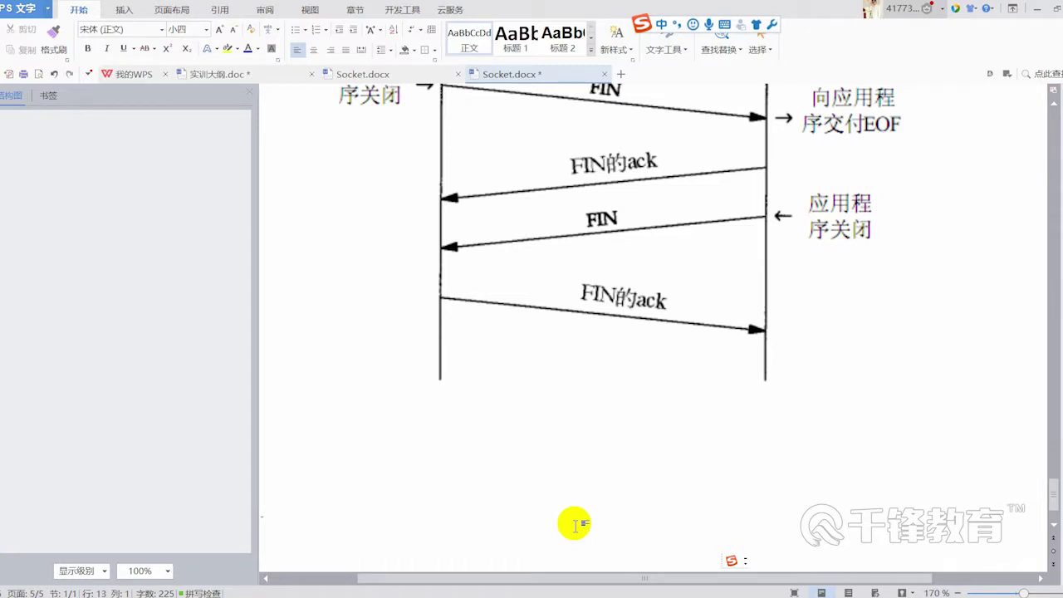
{"action": "scroll", "coordinate": [575, 524], "scroll_direction": "down", "scroll_amount": 2}
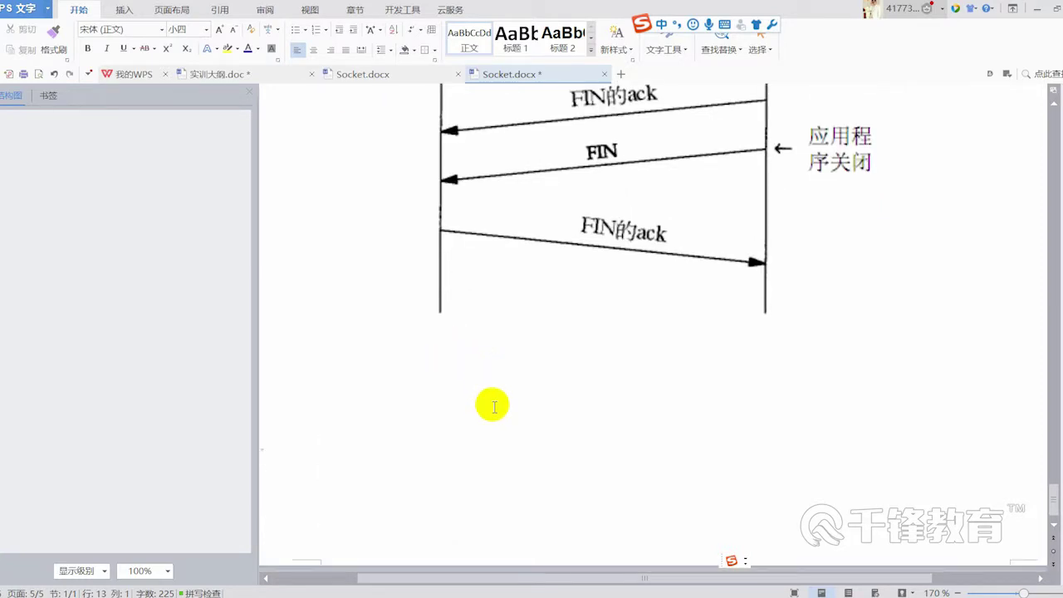
- Start page 6 with 'UDP:', save, and clear the leftover indentation on the following line
{"action": "key", "text": "Return"}
{"action": "key", "text": "Return"}
{"action": "key", "text": "Return"}
{"action": "key", "text": "Return"}
{"action": "key", "text": "Return"}
{"action": "key", "text": "Return"}
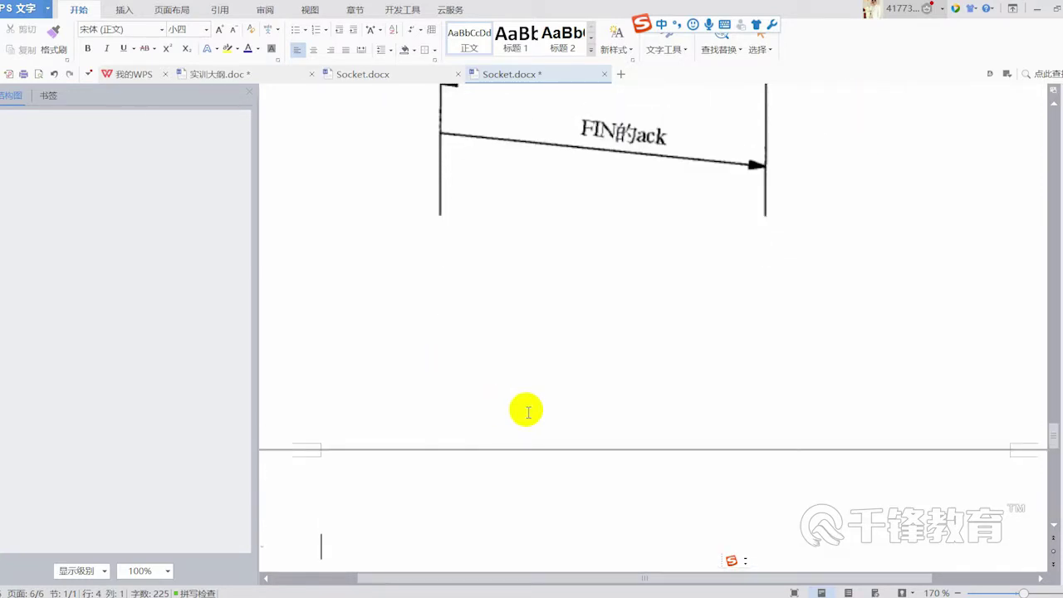
{"action": "type", "text": "UDP:"}
{"action": "key", "text": "Return"}
{"action": "key", "text": "Return"}
{"action": "key", "text": "ctrl+s"}
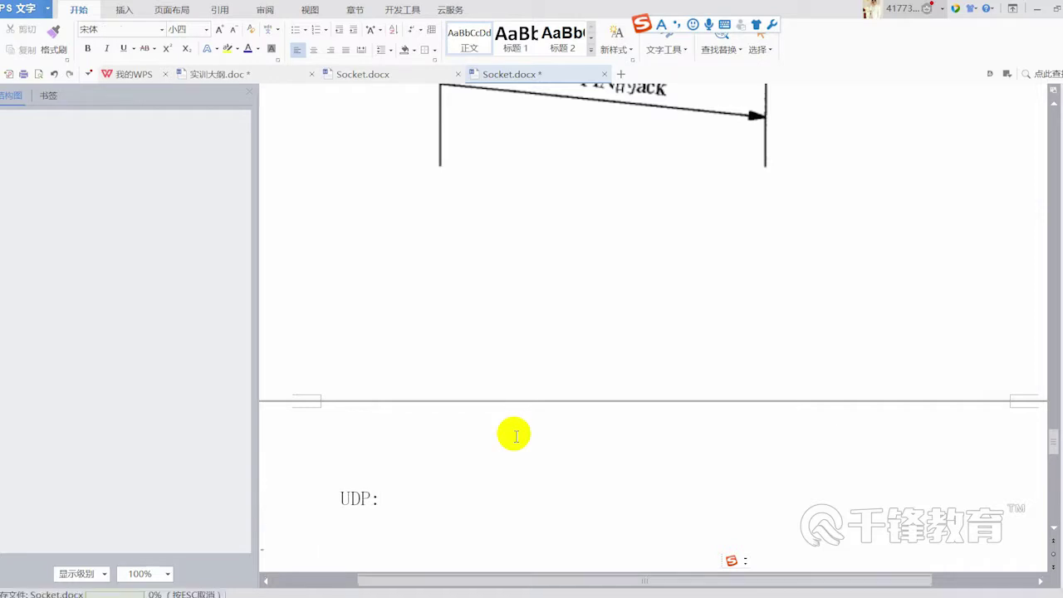
{"action": "scroll", "coordinate": [563, 438], "scroll_direction": "down", "scroll_amount": 2}
{"action": "key", "text": "BackSpace"}
{"action": "key", "text": "BackSpace"}
{"action": "key", "text": "BackSpace"}
{"action": "key", "text": "Return"}
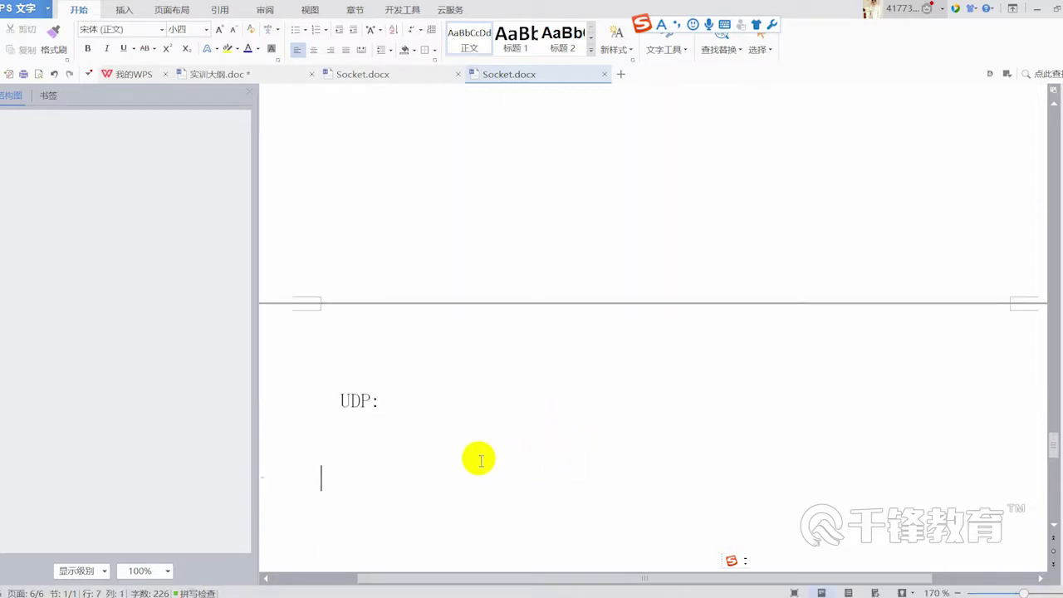
{"action": "key", "text": "BackSpace"}
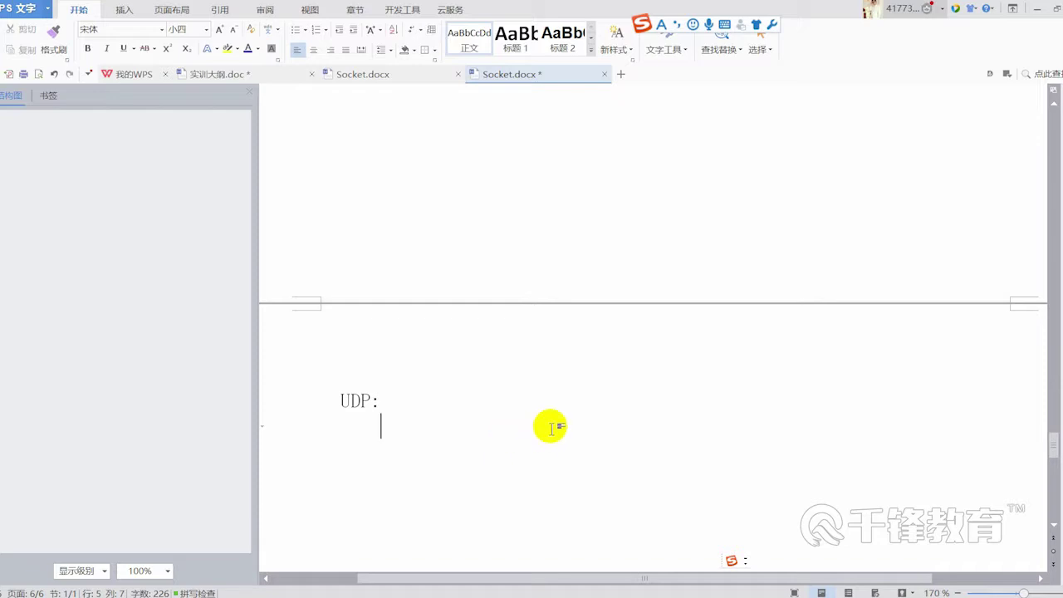
{"action": "scroll", "coordinate": [550, 426], "scroll_direction": "down", "scroll_amount": 1}
{"action": "key", "text": "Return"}
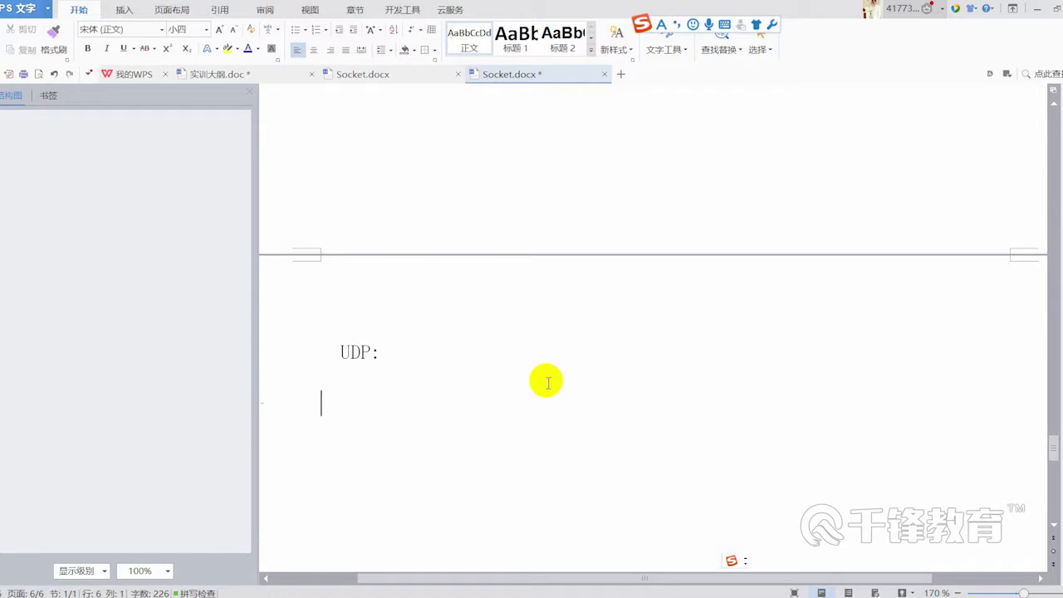
{"action": "scroll", "coordinate": [560, 351], "scroll_direction": "down", "scroll_amount": 1}
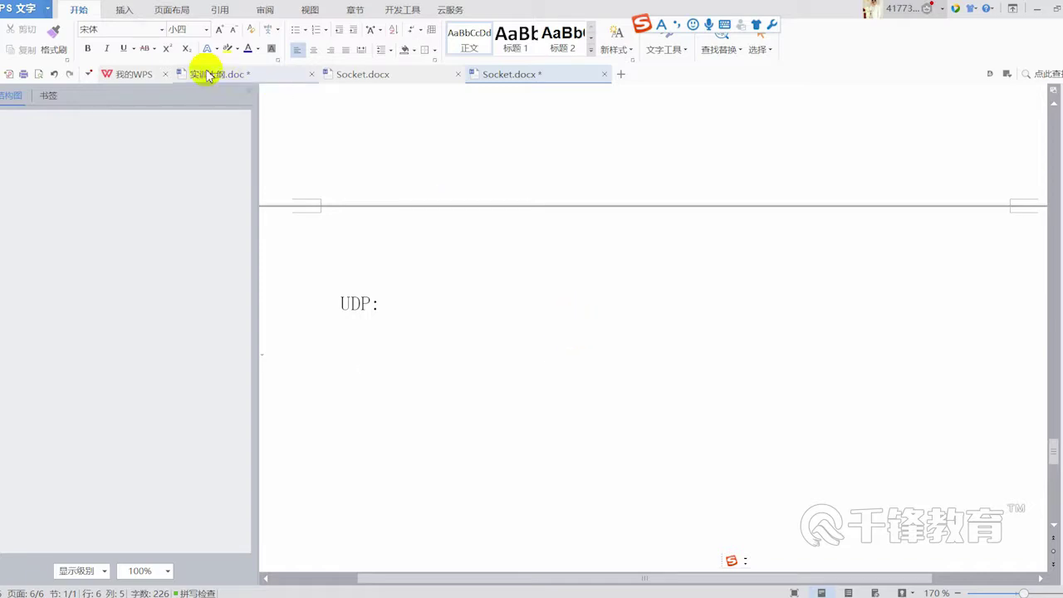
- Draw a rectangle shape below the UDP: line
{"action": "left_click", "coordinate": [124, 10]}
{"action": "left_click", "coordinate": [182, 48]}
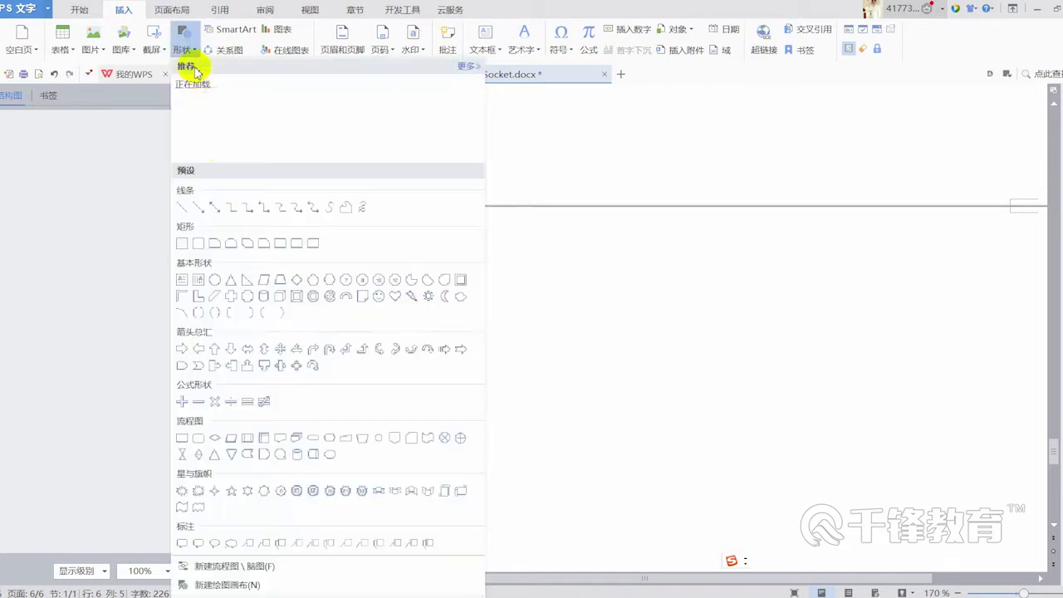
{"action": "left_click", "coordinate": [214, 279]}
{"action": "scroll", "coordinate": [657, 455], "scroll_direction": "down", "scroll_amount": 1}
{"action": "left_click", "coordinate": [184, 50]}
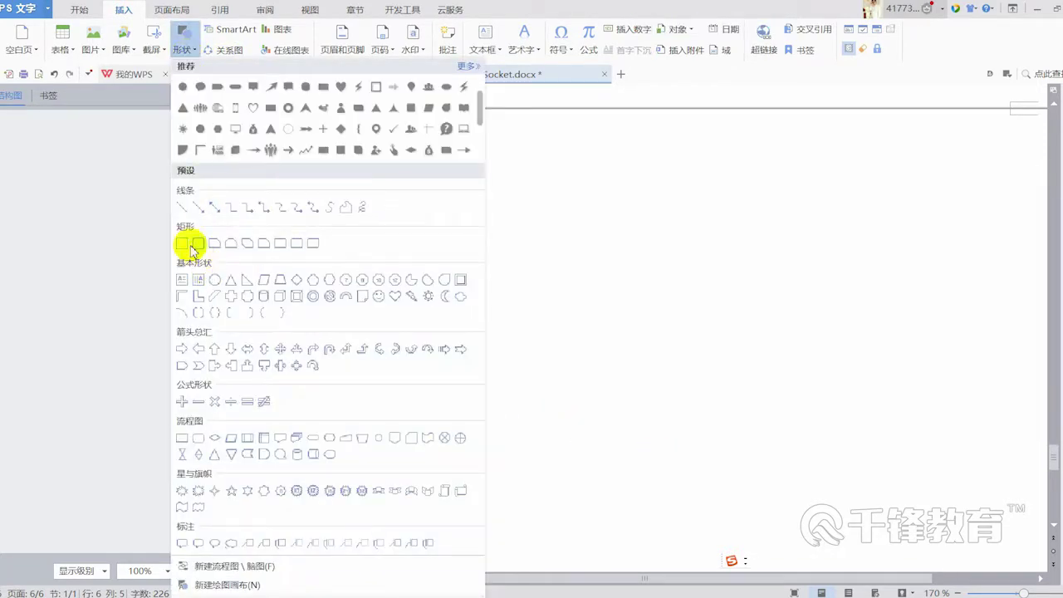
{"action": "left_click", "coordinate": [193, 245]}
{"action": "mouse_move", "coordinate": [419, 353]}
{"action": "left_mouse_down"}
{"action": "mouse_move", "coordinate": [601, 436]}
{"action": "mouse_move", "coordinate": [569, 459]}
{"action": "left_mouse_up"}
- Label the rectangle Iphone 1, shorten it, and relabel the upper box 基站 1
{"action": "right_click", "coordinate": [545, 468]}
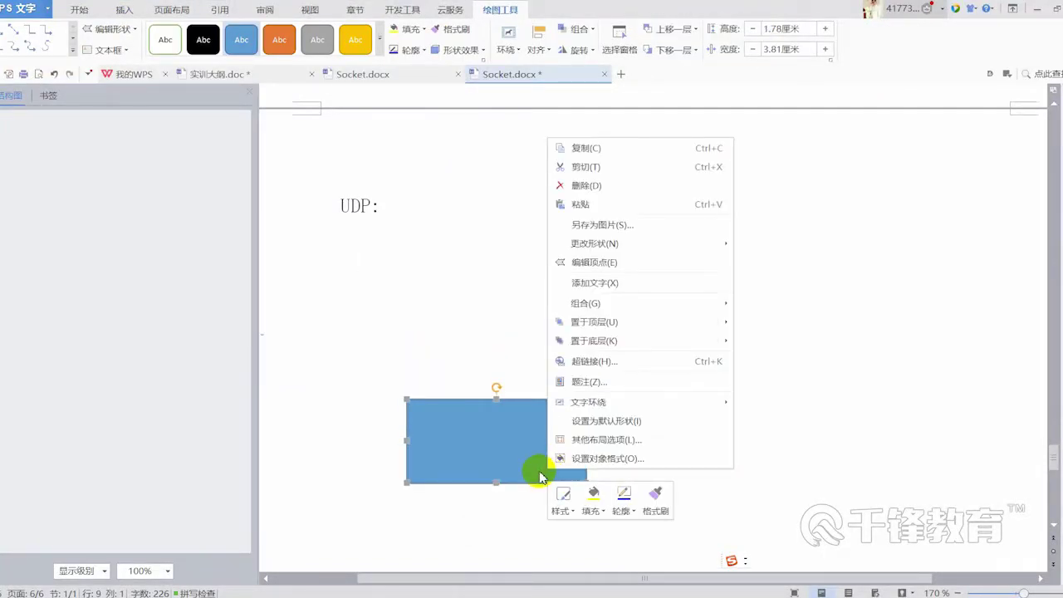
{"action": "left_click", "coordinate": [613, 282]}
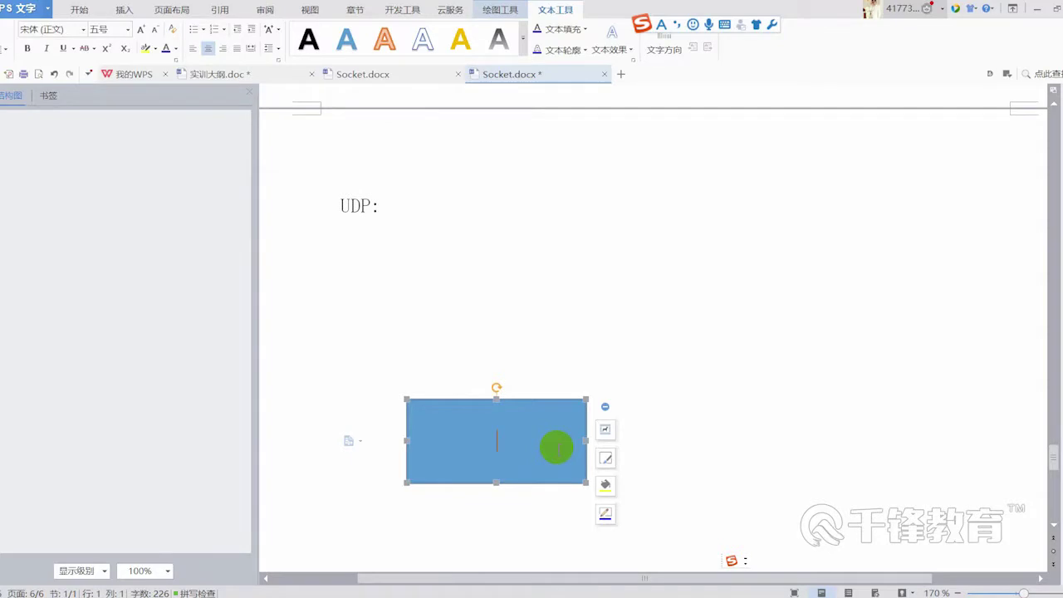
{"action": "type", "text": "Iphone"}
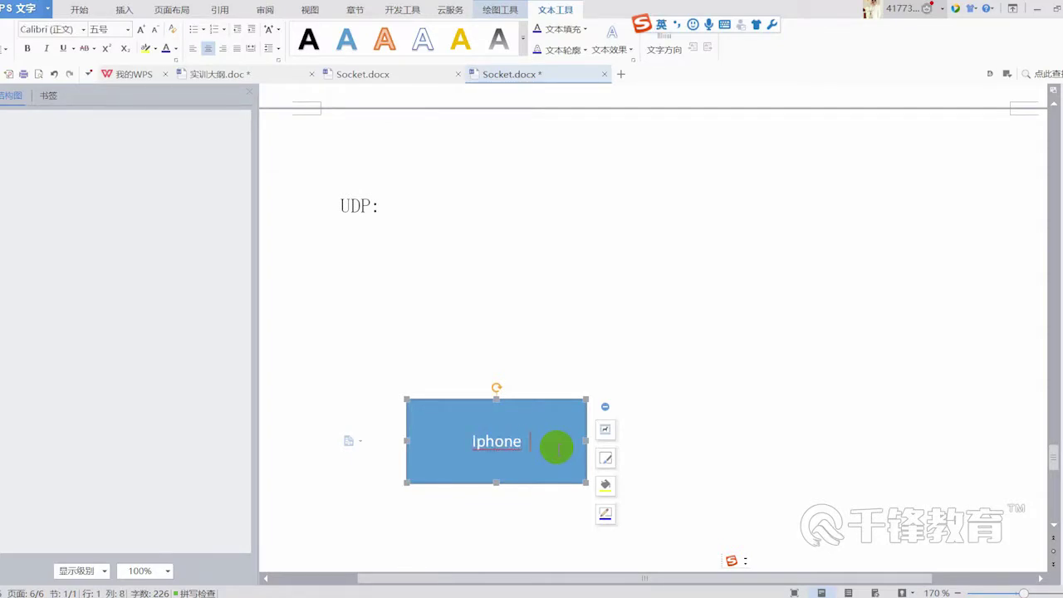
{"action": "type", "text": " 1"}
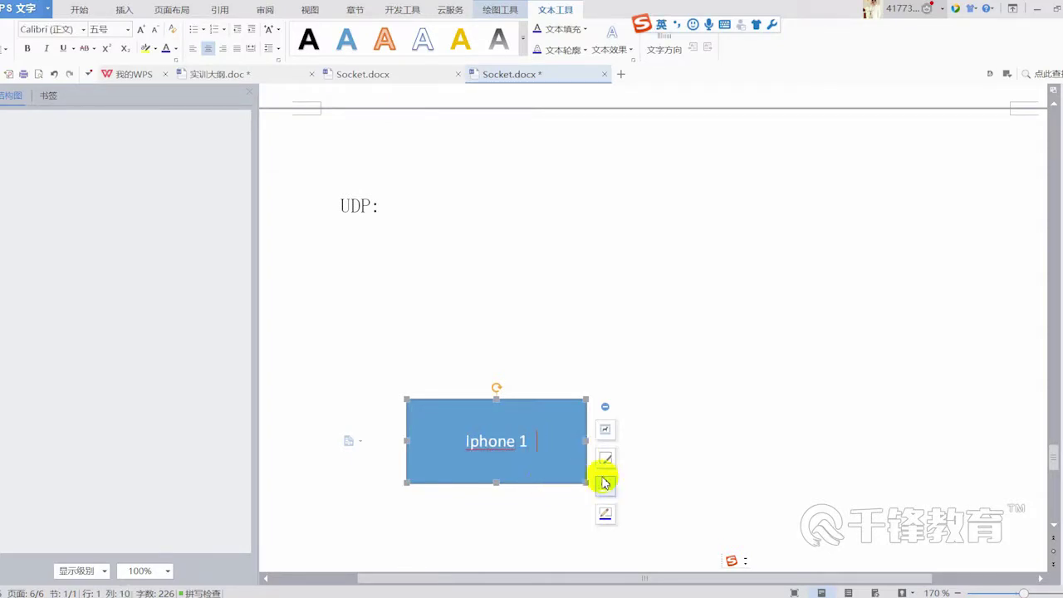
{"action": "mouse_move", "coordinate": [586, 482]}
{"action": "left_mouse_down"}
{"action": "mouse_move", "coordinate": [582, 454]}
{"action": "mouse_move", "coordinate": [640, 280]}
{"action": "left_mouse_up"}
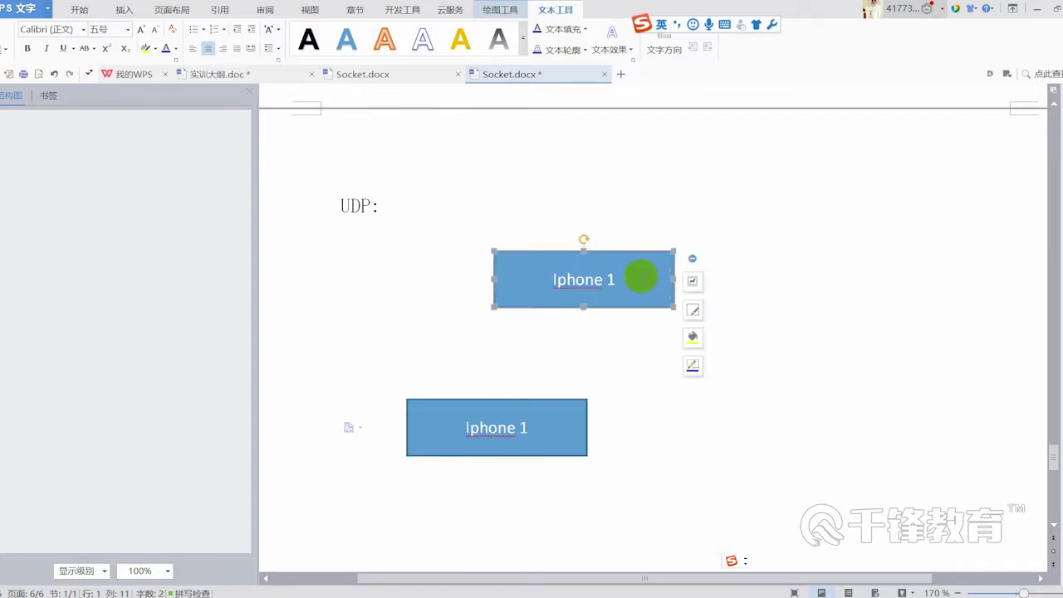
{"action": "key", "text": "BackSpace"}
{"action": "key", "text": "BackSpace"}
{"action": "key", "text": "BackSpace"}
{"action": "key", "text": "BackSpace"}
{"action": "key", "text": "BackSpace"}
{"action": "key", "text": "BackSpace"}
{"action": "key", "text": "BackSpace"}
{"action": "key", "text": "BackSpace"}
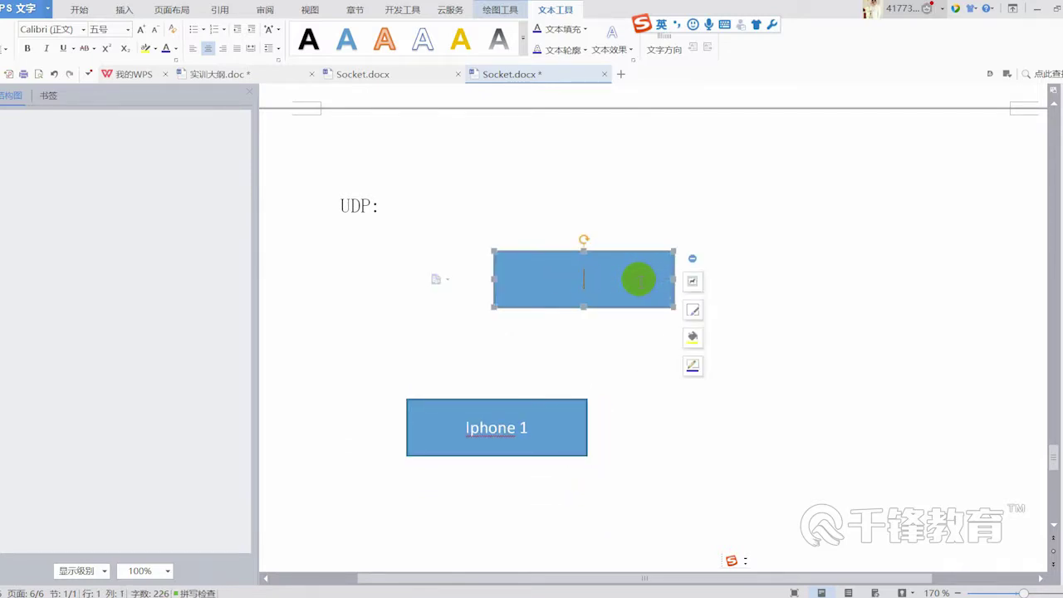
{"action": "key", "text": "BackSpace"}
{"action": "type", "text": "jizhan"}
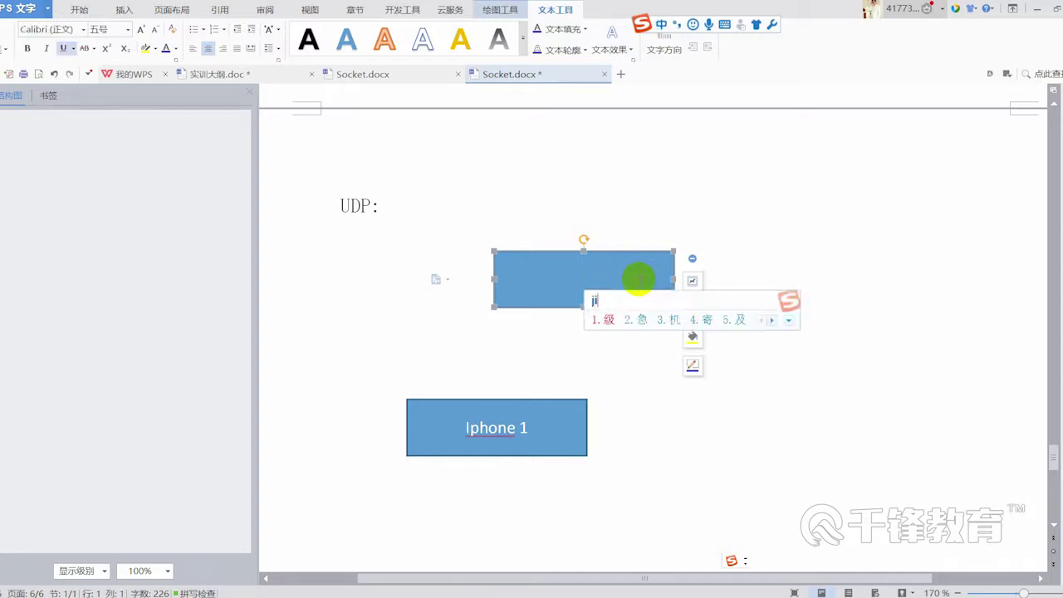
{"action": "key", "text": "space"}
{"action": "type", "text": "1"}
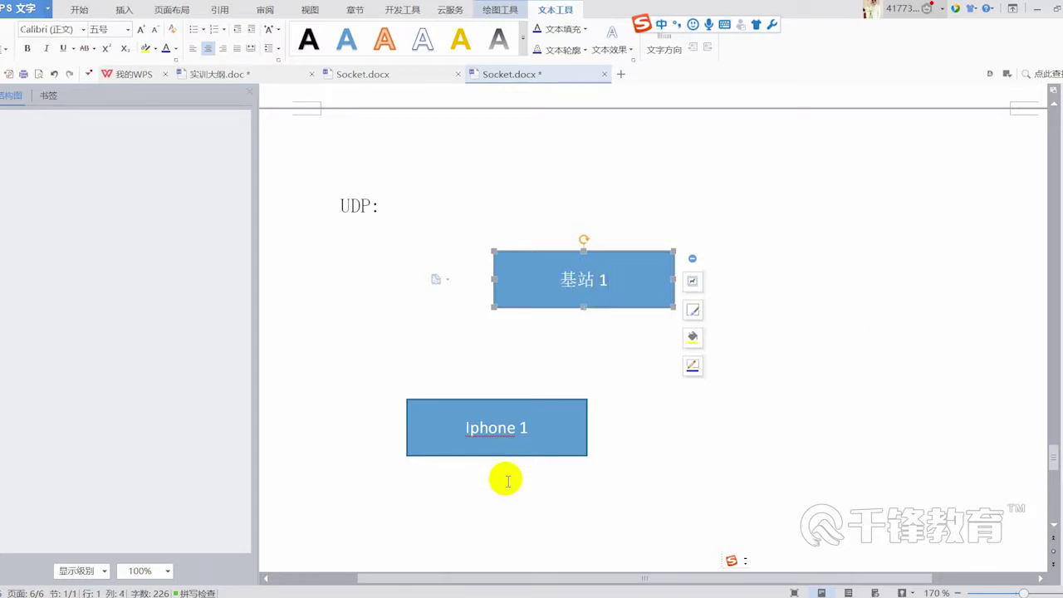
- Duplicate the Iphone 1 box to the right as Iphone 2, and add 发短信： after UDP:
{"action": "left_click_drag", "start_coordinate": [543, 452], "coordinate": [786, 432]}
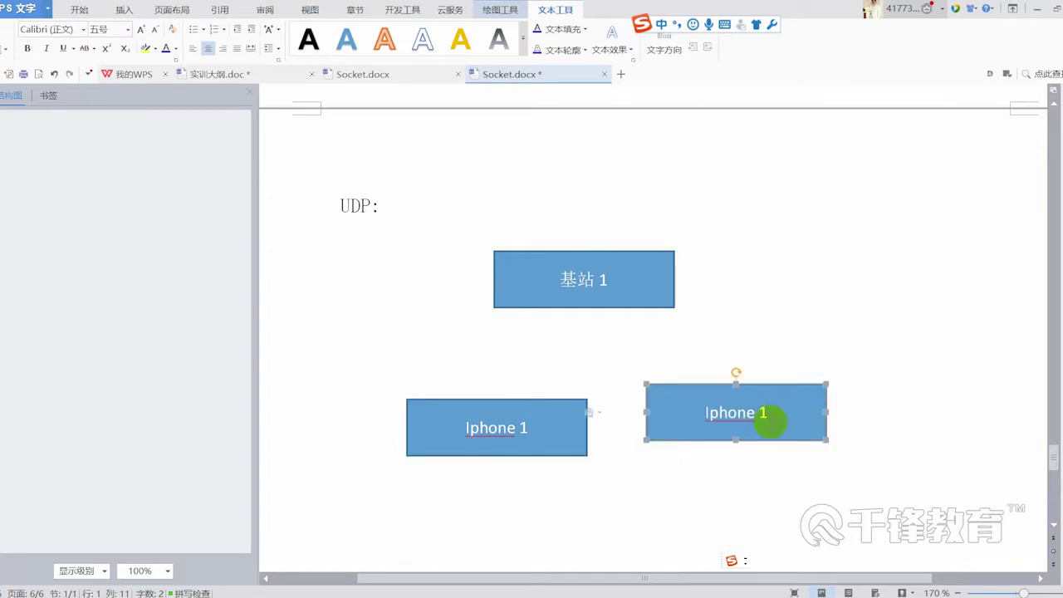
{"action": "key", "text": "BackSpace"}
{"action": "type", "text": "2"}
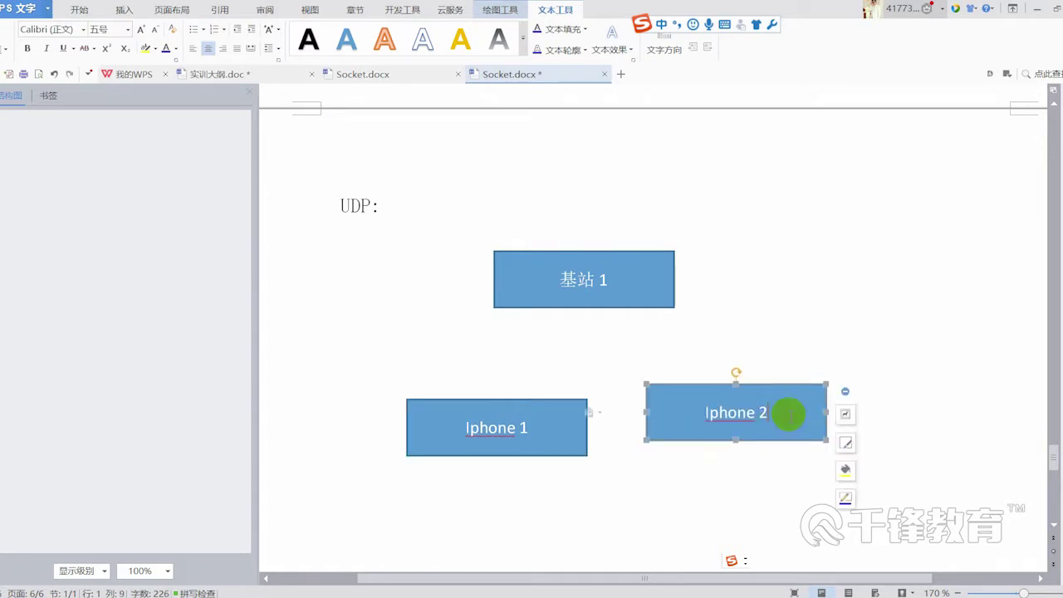
{"action": "left_click", "coordinate": [537, 209]}
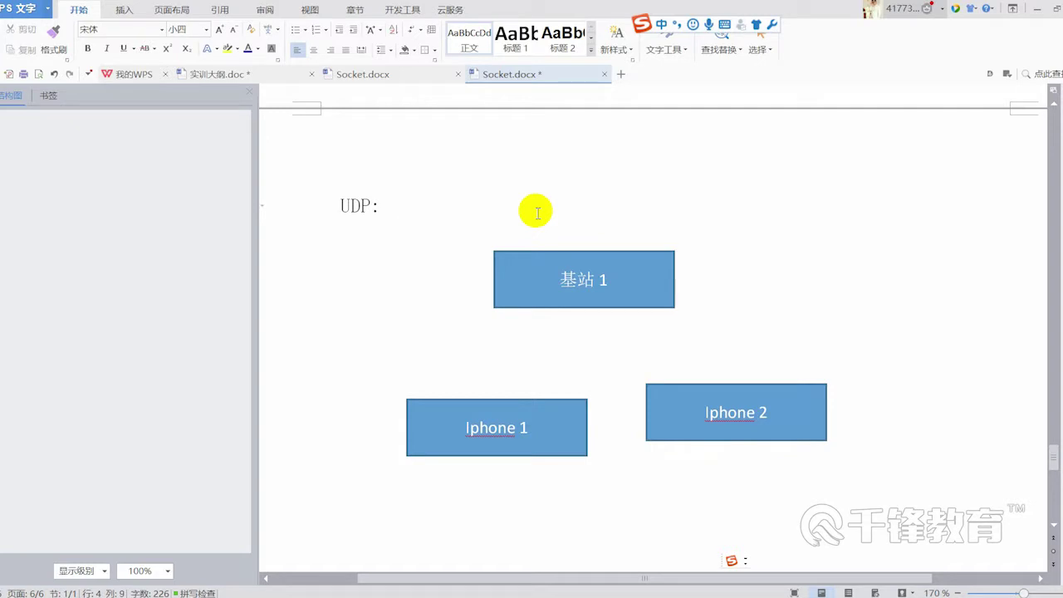
{"action": "type", "text": "发"}
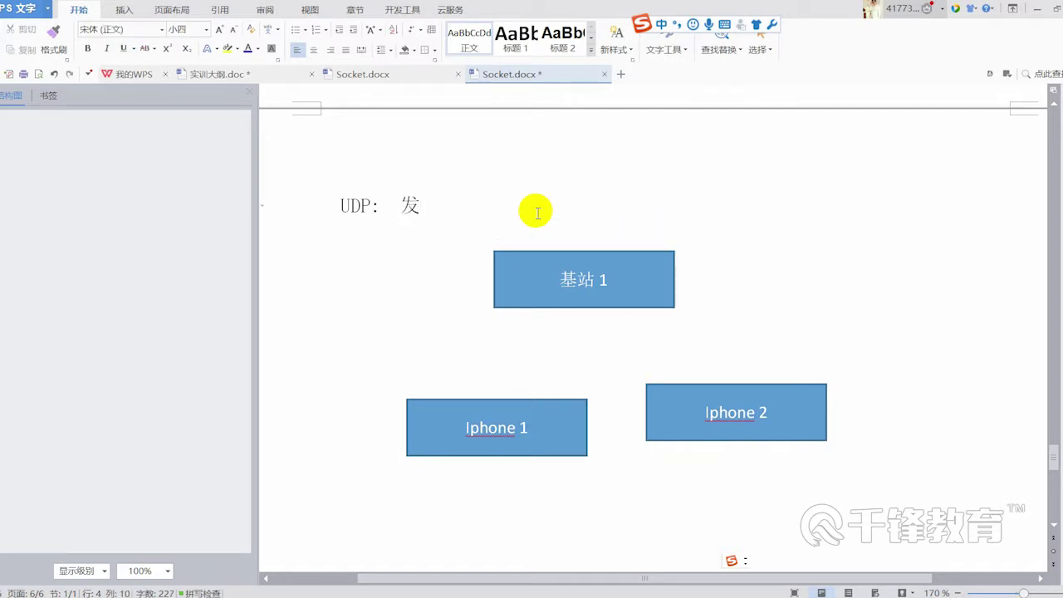
{"action": "type", "text": "短信"}
{"action": "type", "text": "："}
- Add 打电话过程 after TCP: on the earlier line, then return to the UDP line
{"action": "scroll", "coordinate": [538, 212], "scroll_direction": "up", "scroll_amount": 15}
{"action": "scroll", "coordinate": [584, 186], "scroll_direction": "up", "scroll_amount": 5}
{"action": "scroll", "coordinate": [570, 185], "scroll_direction": "up", "scroll_amount": 3}
{"action": "scroll", "coordinate": [551, 221], "scroll_direction": "up", "scroll_amount": 2}
{"action": "scroll", "coordinate": [551, 222], "scroll_direction": "up", "scroll_amount": 4}
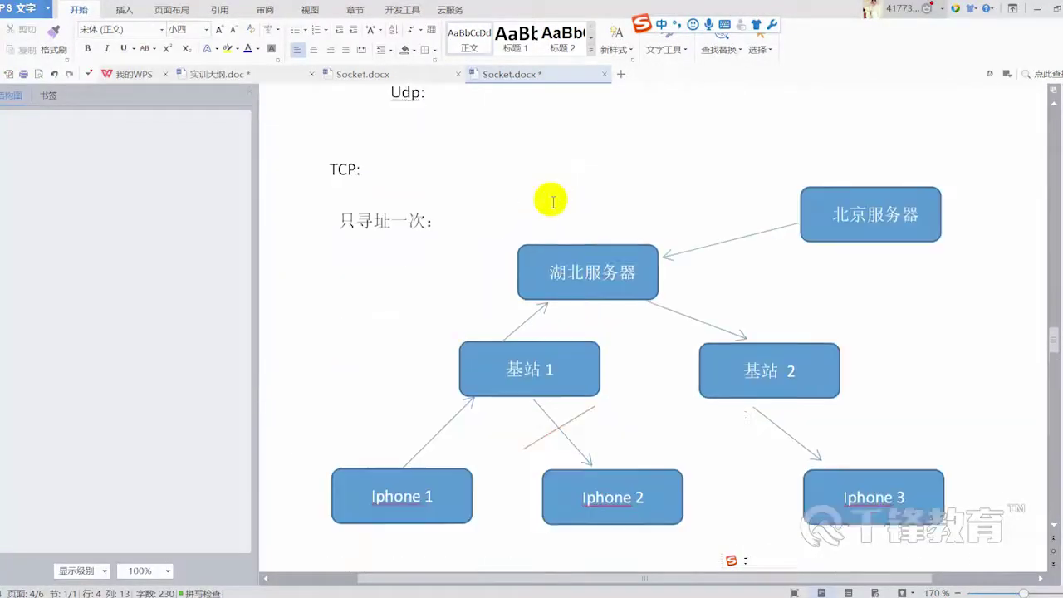
{"action": "scroll", "coordinate": [553, 201], "scroll_direction": "up", "scroll_amount": 3}
{"action": "type", "text": "da2dianhua"}
{"action": "key", "text": "space"}
{"action": "type", "text": "guoc"}
{"action": "key", "text": "space"}
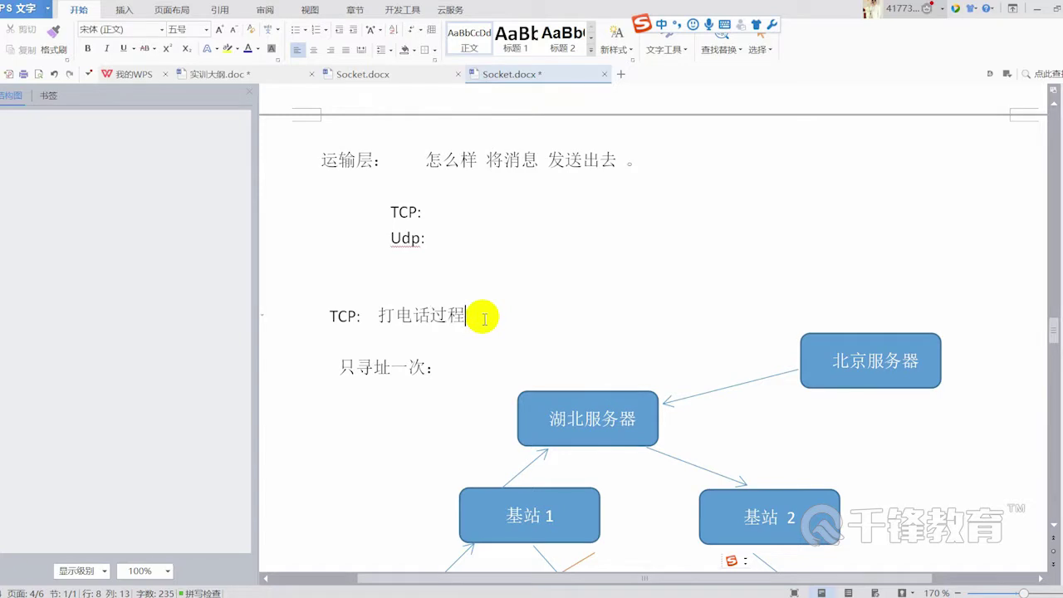
{"action": "scroll", "coordinate": [482, 317], "scroll_direction": "down", "scroll_amount": 1}
{"action": "scroll", "coordinate": [515, 308], "scroll_direction": "down", "scroll_amount": 2}
{"action": "scroll", "coordinate": [565, 304], "scroll_direction": "down", "scroll_amount": 4}
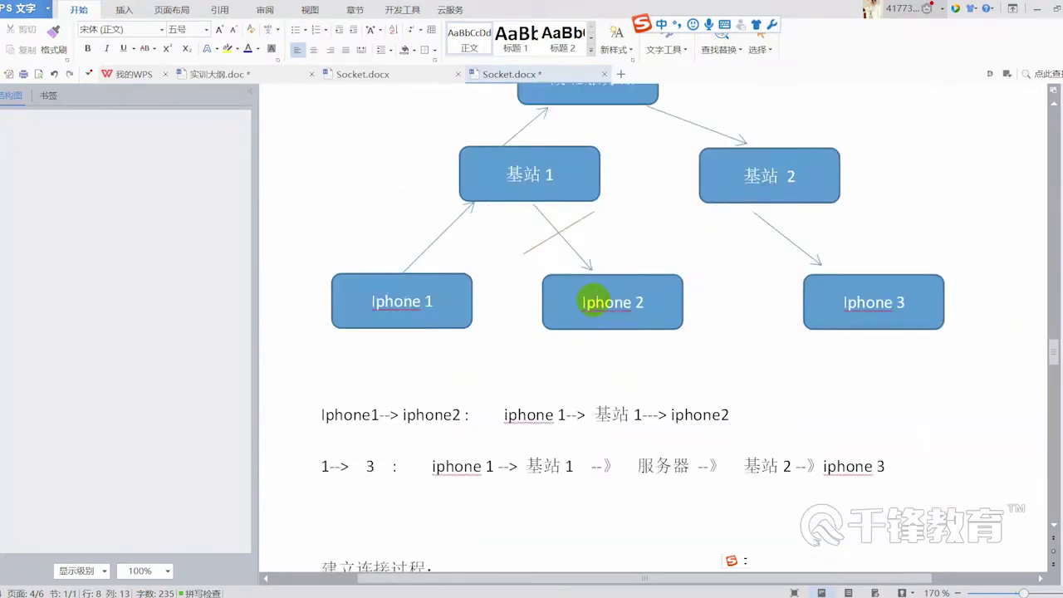
{"action": "scroll", "coordinate": [596, 302], "scroll_direction": "down", "scroll_amount": 8}
{"action": "scroll", "coordinate": [582, 340], "scroll_direction": "down", "scroll_amount": 8}
{"action": "scroll", "coordinate": [523, 351], "scroll_direction": "down", "scroll_amount": 7}
{"action": "scroll", "coordinate": [474, 356], "scroll_direction": "down", "scroll_amount": 7}
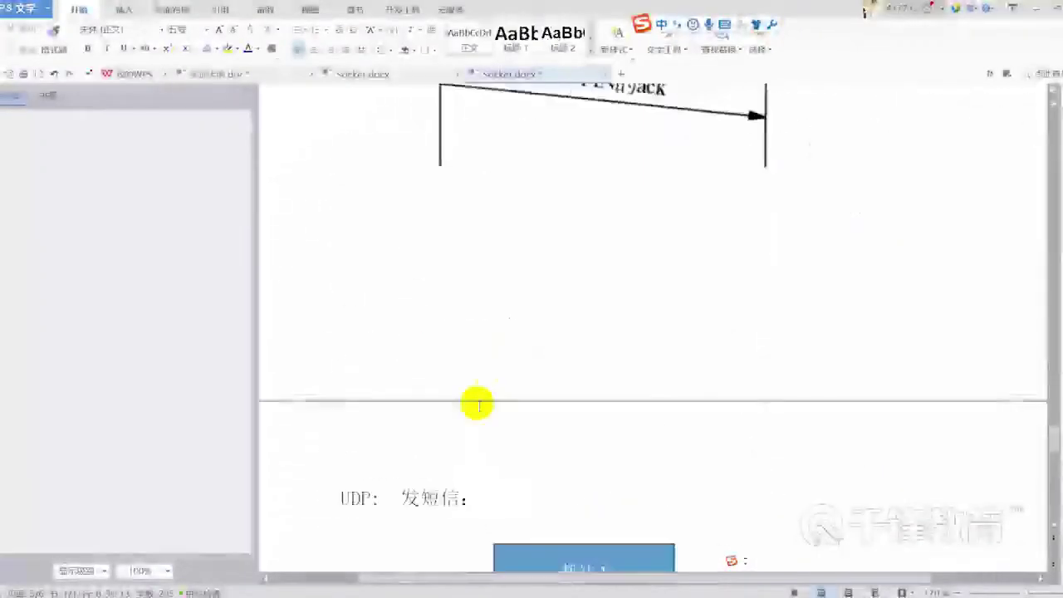
{"action": "scroll", "coordinate": [477, 405], "scroll_direction": "down", "scroll_amount": 5}
{"action": "left_click", "coordinate": [565, 264]}
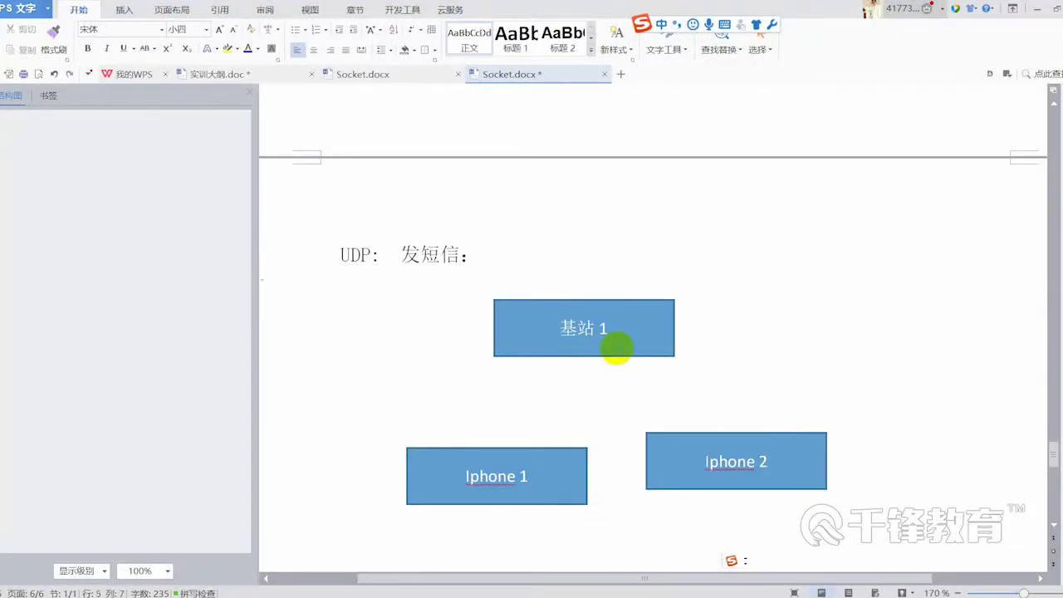
- Level Iphone 1 and Iphone 2 on one row and centre 基站 1 above them
{"action": "left_click", "coordinate": [616, 349]}
{"action": "left_click_drag", "start_coordinate": [637, 349], "coordinate": [639, 378]}
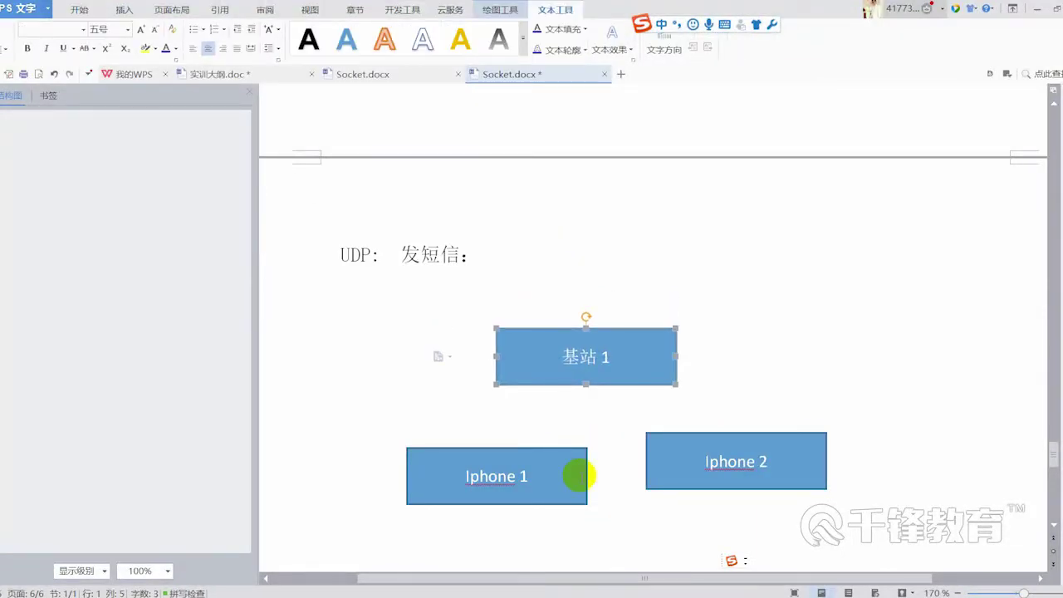
{"action": "left_click_drag", "start_coordinate": [570, 498], "coordinate": [530, 504]}
{"action": "left_click_drag", "start_coordinate": [690, 484], "coordinate": [655, 497]}
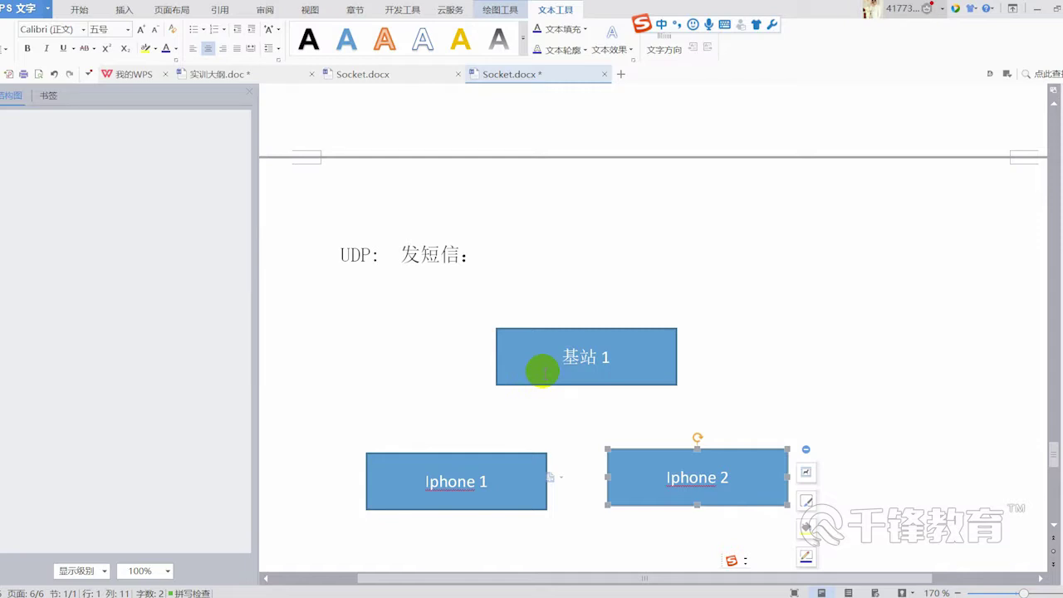
{"action": "left_click_drag", "start_coordinate": [515, 504], "coordinate": [499, 498]}
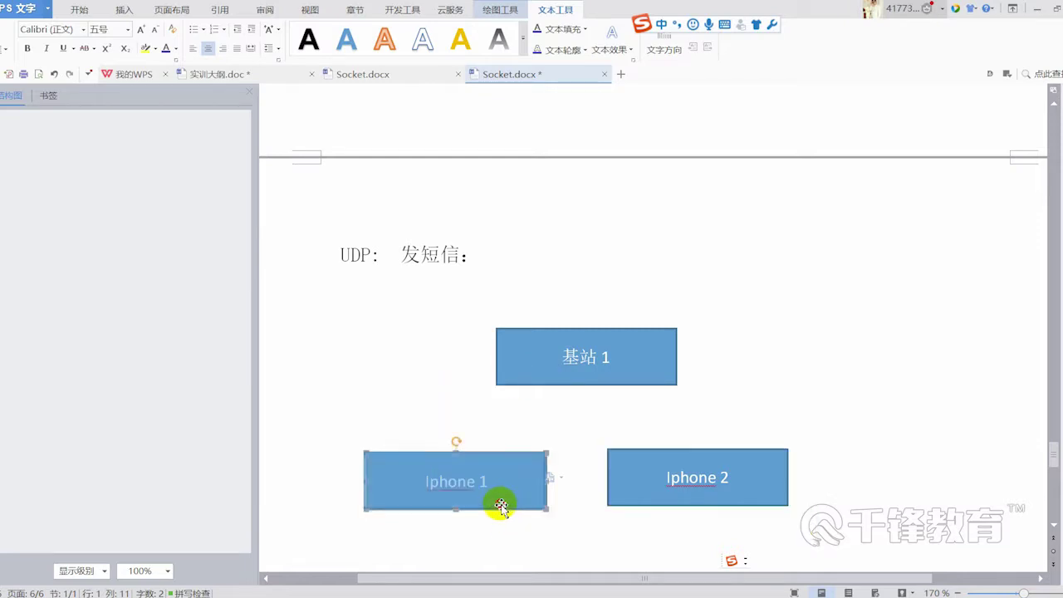
{"action": "mouse_move", "coordinate": [621, 383]}
{"action": "left_mouse_down"}
{"action": "mouse_move", "coordinate": [544, 379]}
{"action": "mouse_move", "coordinate": [588, 382]}
{"action": "left_mouse_up"}
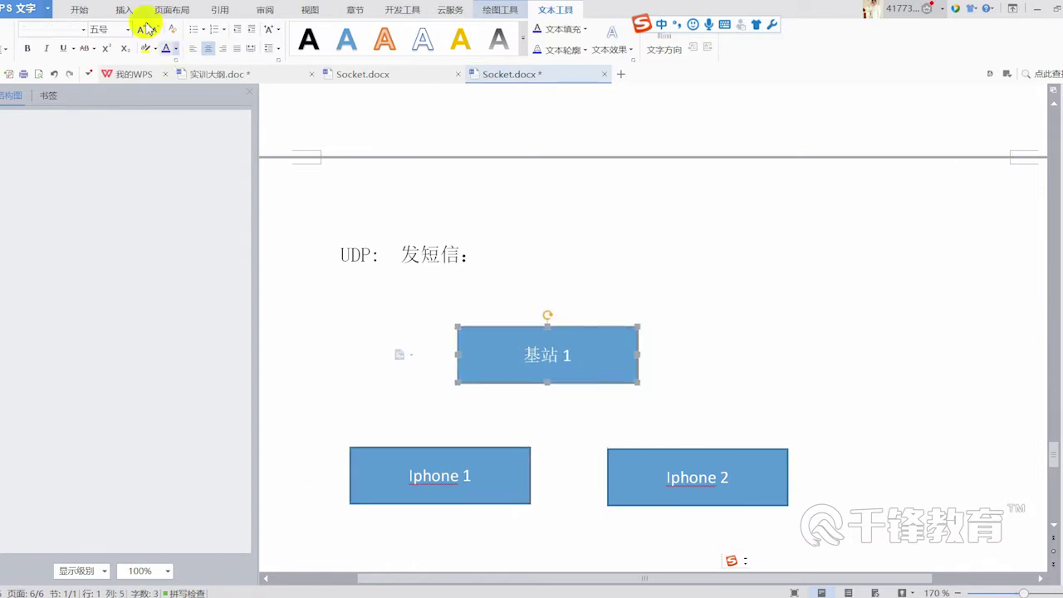
- Draw arrows from Iphone 1 up to 基站 1 and from 基站 1 down to Iphone 2
{"action": "left_click", "coordinate": [79, 10]}
{"action": "left_click", "coordinate": [123, 10]}
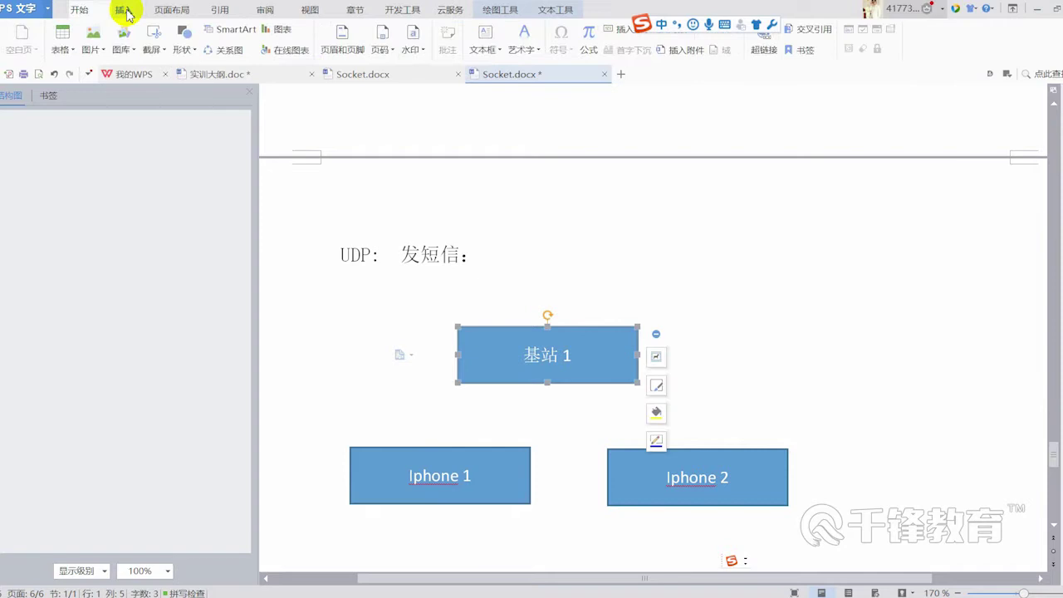
{"action": "left_click", "coordinate": [184, 46]}
{"action": "left_click", "coordinate": [194, 208]}
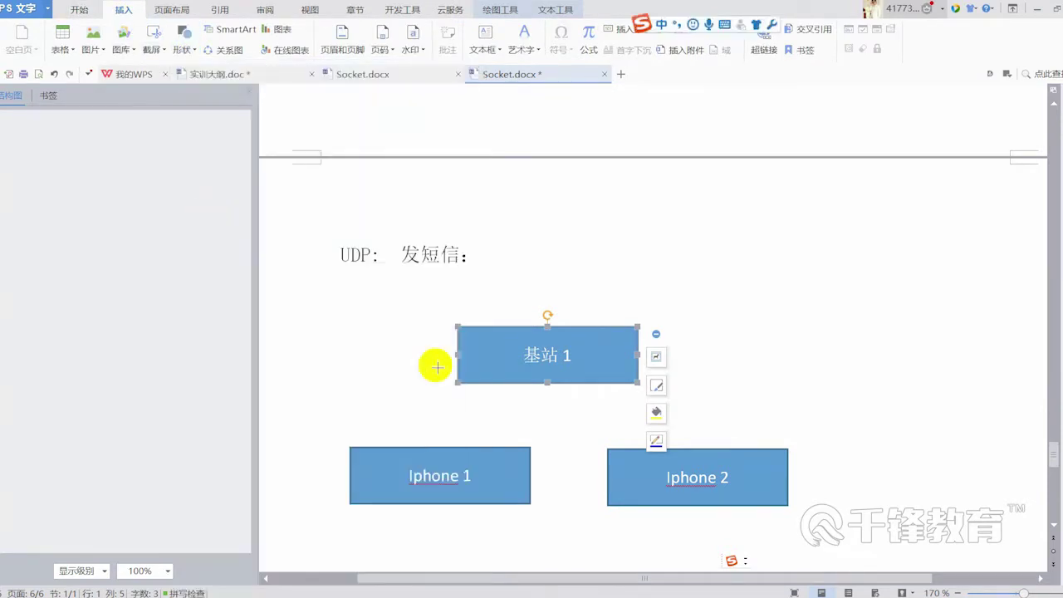
{"action": "left_click_drag", "start_coordinate": [467, 446], "coordinate": [546, 382]}
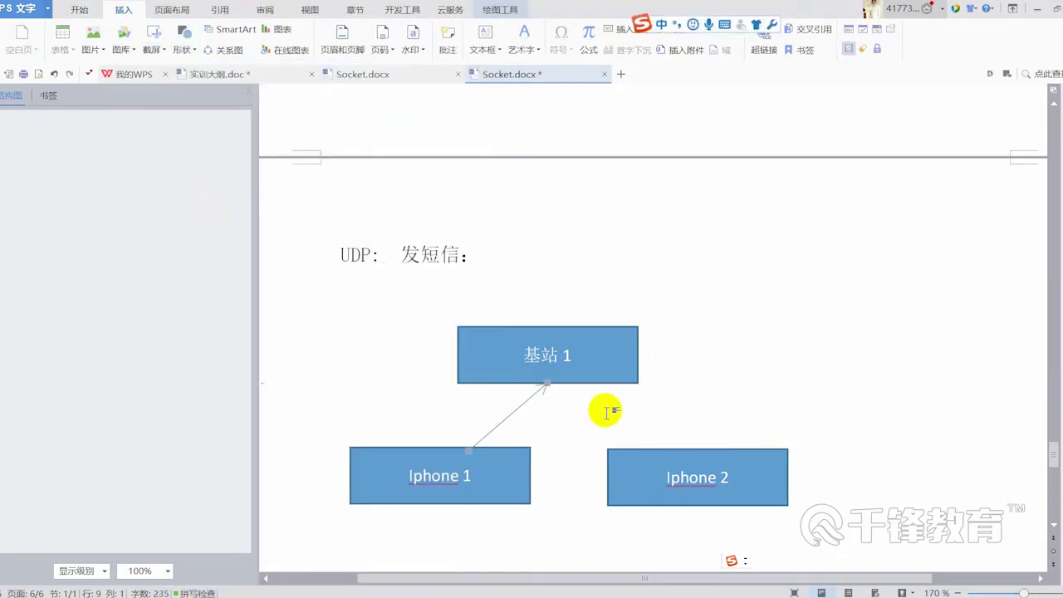
{"action": "left_click", "coordinate": [184, 58]}
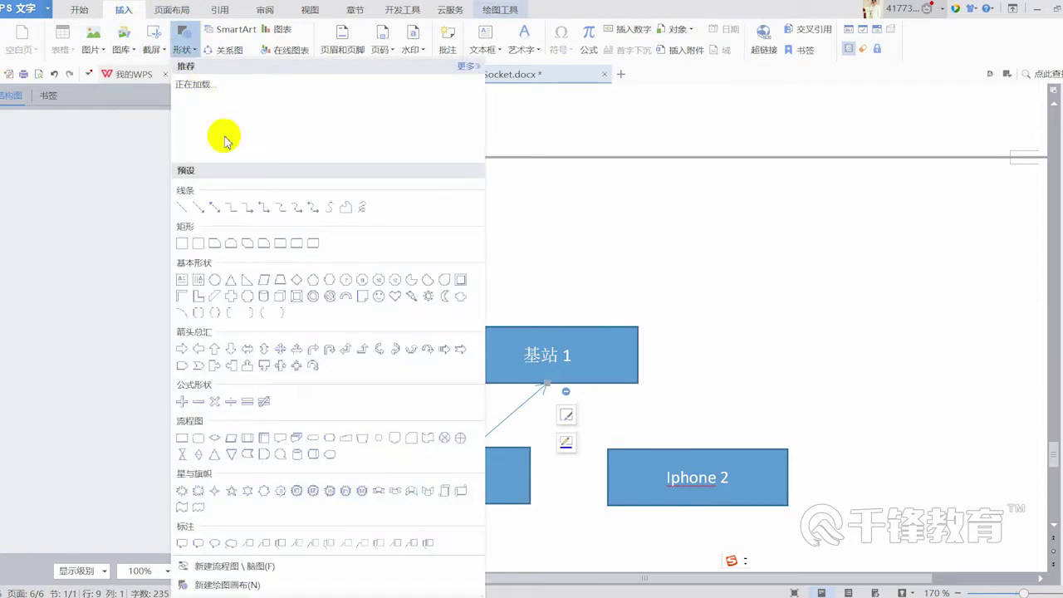
{"action": "left_click", "coordinate": [202, 209]}
{"action": "left_click_drag", "start_coordinate": [609, 387], "coordinate": [700, 479]}
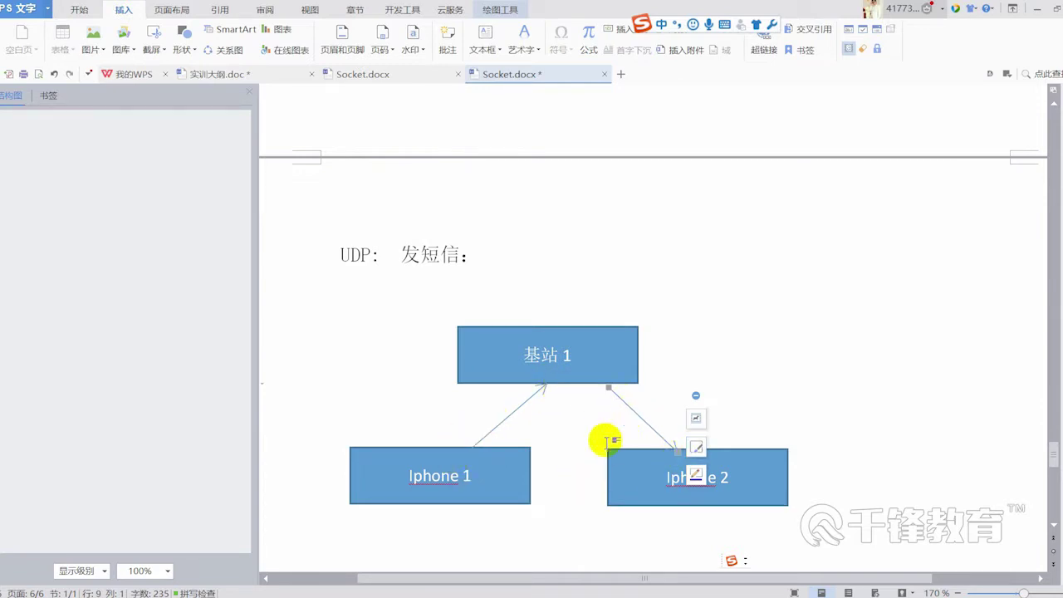
- Start a new line after 发短信： and begin the note with 没发送
{"action": "left_click", "coordinate": [531, 264]}
{"action": "key", "text": "Return"}
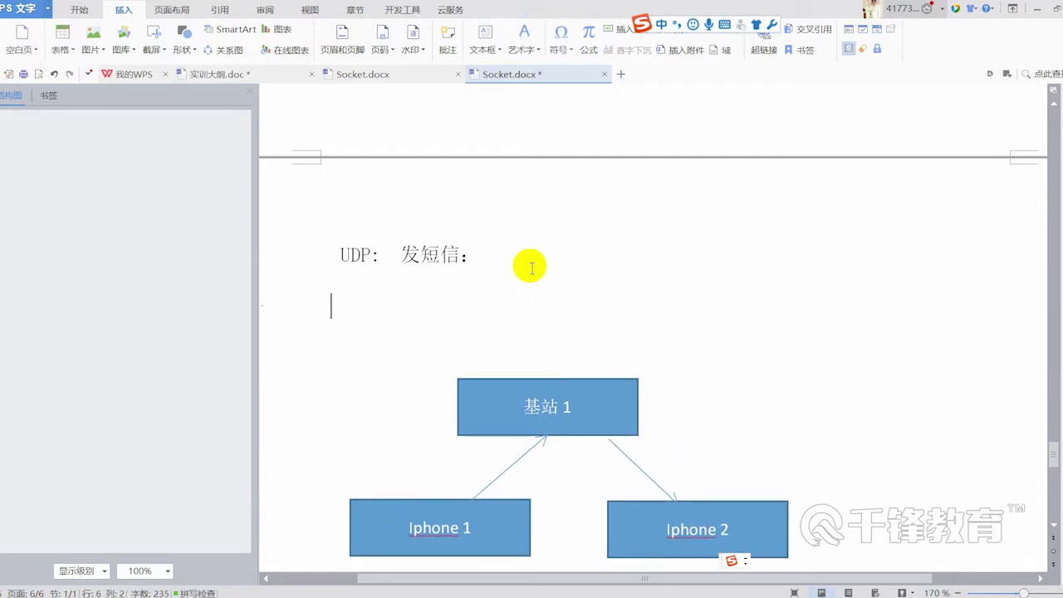
{"action": "type", "text": "mei"}
{"action": "key", "text": "space"}
{"action": "type", "text": "fasong"}
{"action": "key", "text": "space"}
- Finish the note so it reads 没发送一次 寻址一次：
{"action": "type", "text": "yici"}
{"action": "key", "text": "space"}
{"action": "type", "text": "xc"}
{"action": "key", "text": "BackSpace"}
{"action": "type", "text": "zhi"}
{"action": "key", "text": "space"}
{"action": "type", "text": "yici"}
{"action": "key", "text": "space"}
{"action": "type", "text": ":"}
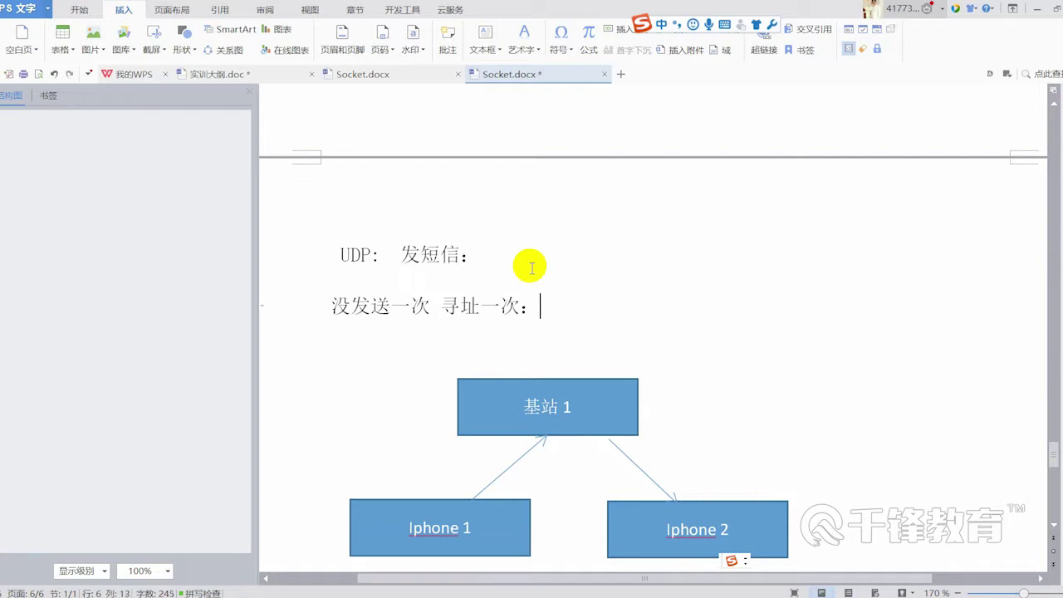
- Copy the 基站 1 box to the upper right and nudge the original slightly left
{"action": "scroll", "coordinate": [747, 332], "scroll_direction": "down", "scroll_amount": 1}
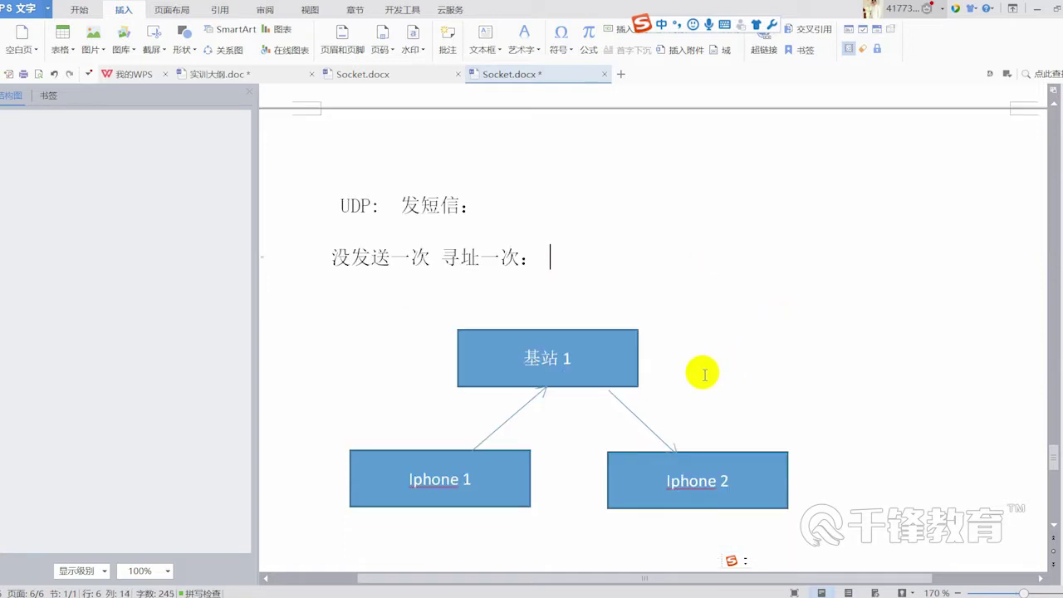
{"action": "left_click", "coordinate": [621, 384]}
{"action": "left_click", "coordinate": [621, 383]}
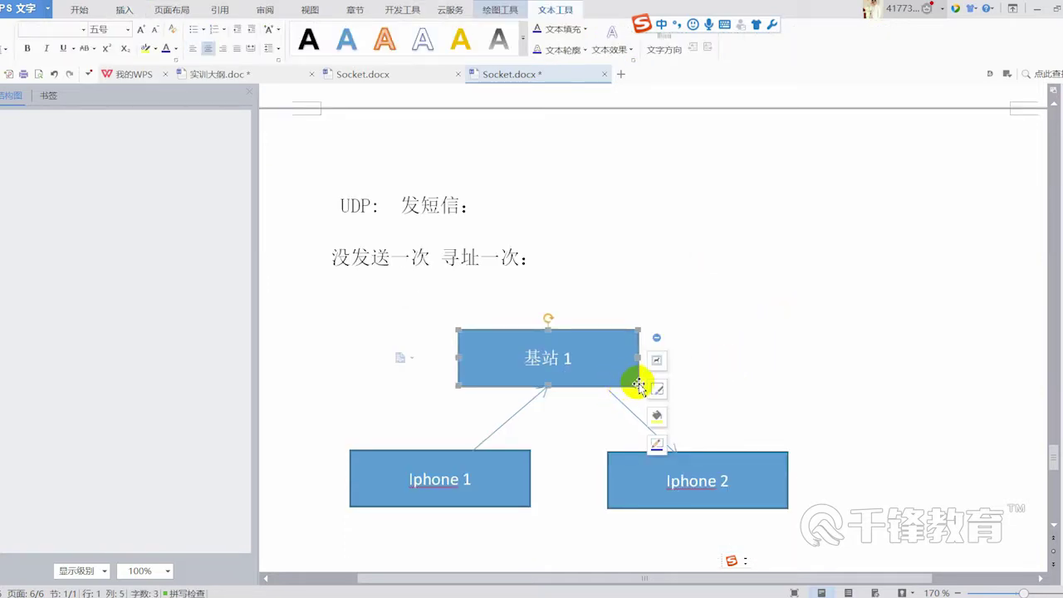
{"action": "mouse_move", "coordinate": [638, 386]}
{"action": "left_mouse_down"}
{"action": "mouse_move", "coordinate": [602, 373]}
{"action": "mouse_move", "coordinate": [754, 326]}
{"action": "left_mouse_up"}
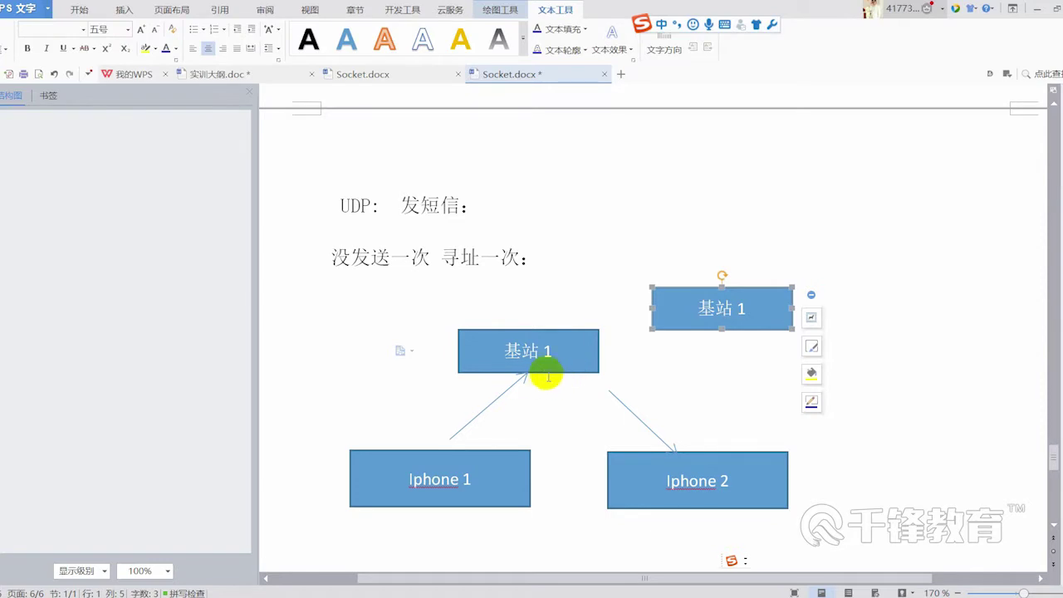
{"action": "left_click_drag", "start_coordinate": [546, 378], "coordinate": [533, 381]}
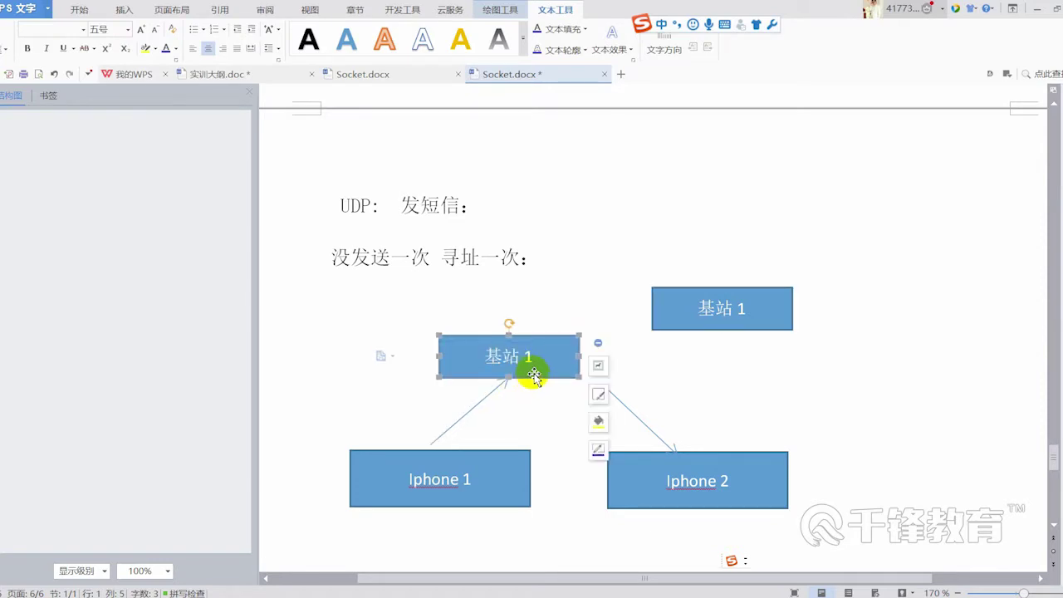
{"action": "left_click", "coordinate": [636, 415]}
- Reattach the arrow to 基站 1, draw an arrow from the copy to Iphone 2, and label the copy 基站 2
{"action": "left_click", "coordinate": [612, 391]}
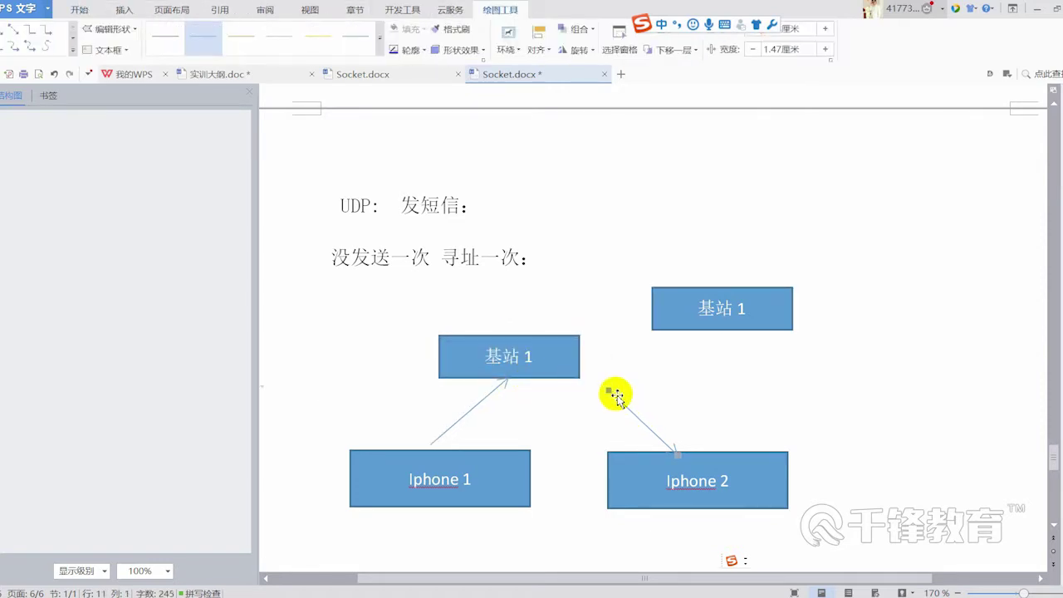
{"action": "left_click", "coordinate": [610, 390]}
{"action": "left_click", "coordinate": [609, 390]}
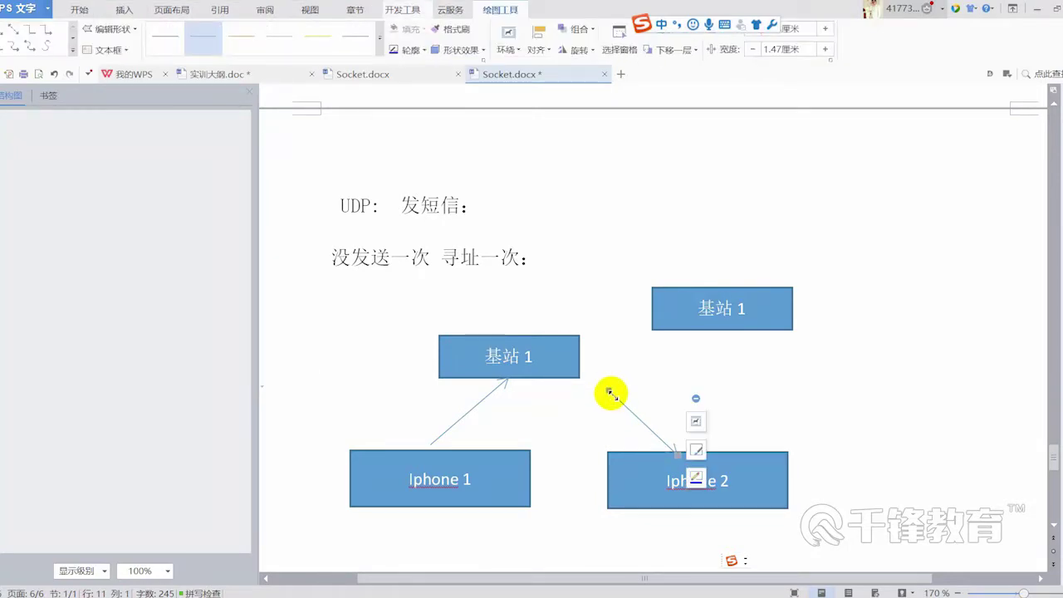
{"action": "left_click_drag", "start_coordinate": [610, 390], "coordinate": [570, 384]}
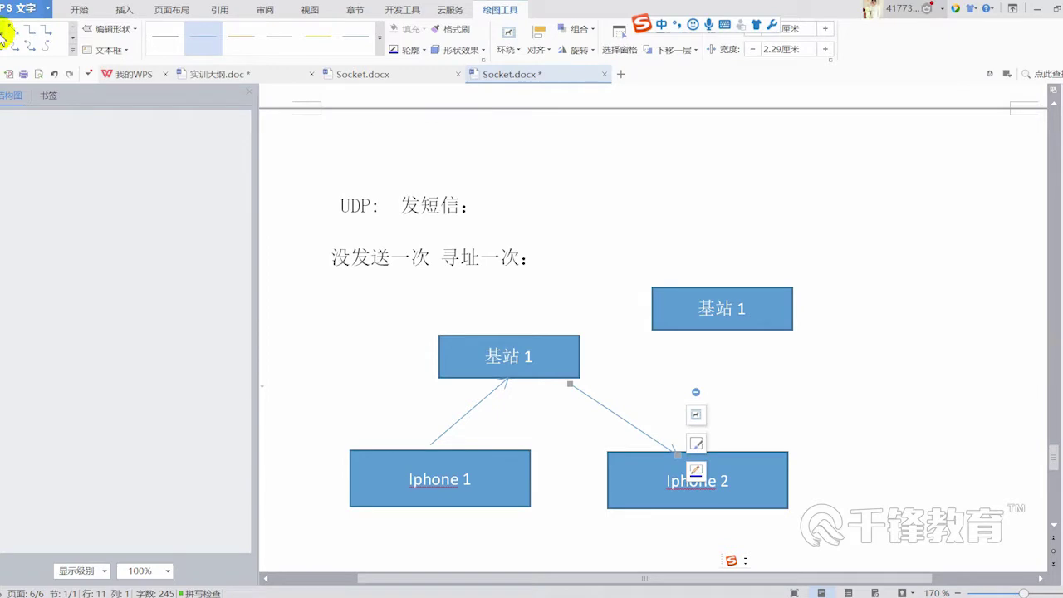
{"action": "left_click_drag", "start_coordinate": [765, 336], "coordinate": [729, 446]}
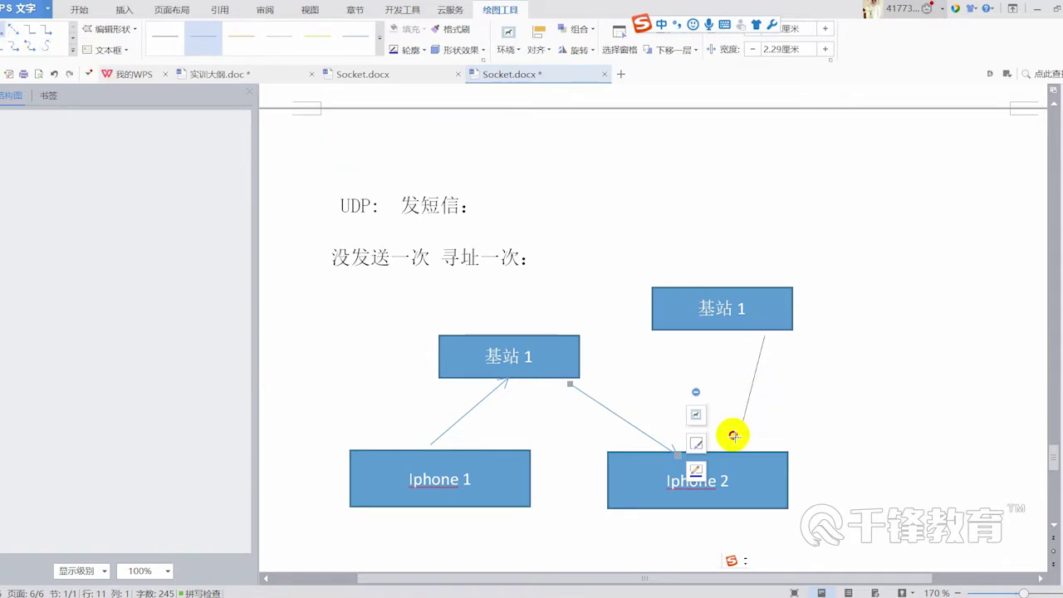
{"action": "left_click", "coordinate": [763, 312]}
{"action": "key", "text": "BackSpace"}
{"action": "type", "text": "2"}
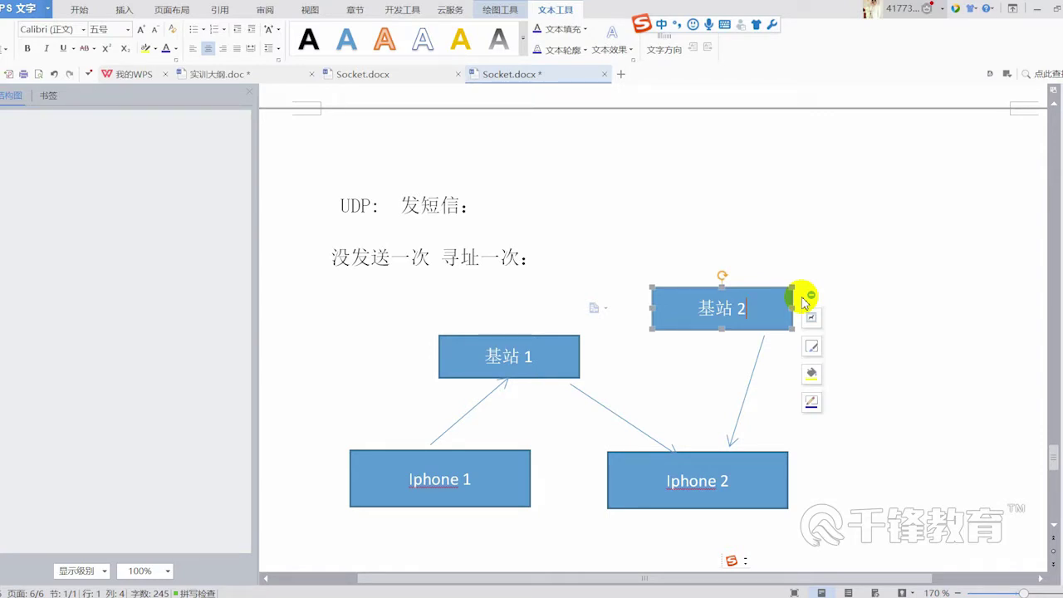
- Copy 基站 1 to the lower right and move the original to the top left below the note
{"action": "left_click", "coordinate": [768, 308]}
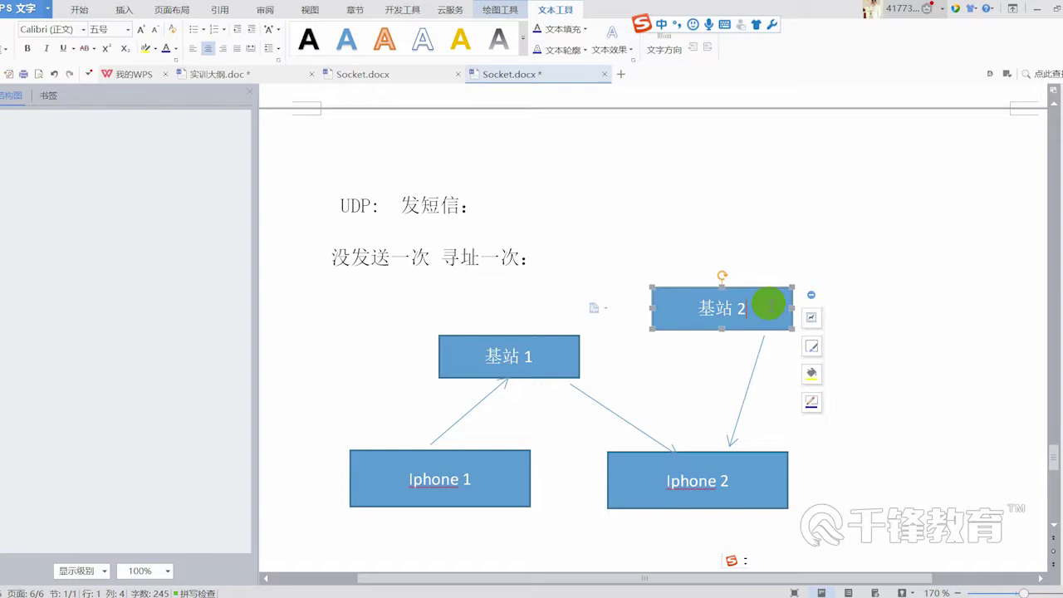
{"action": "scroll", "coordinate": [723, 304], "scroll_direction": "down", "scroll_amount": 3}
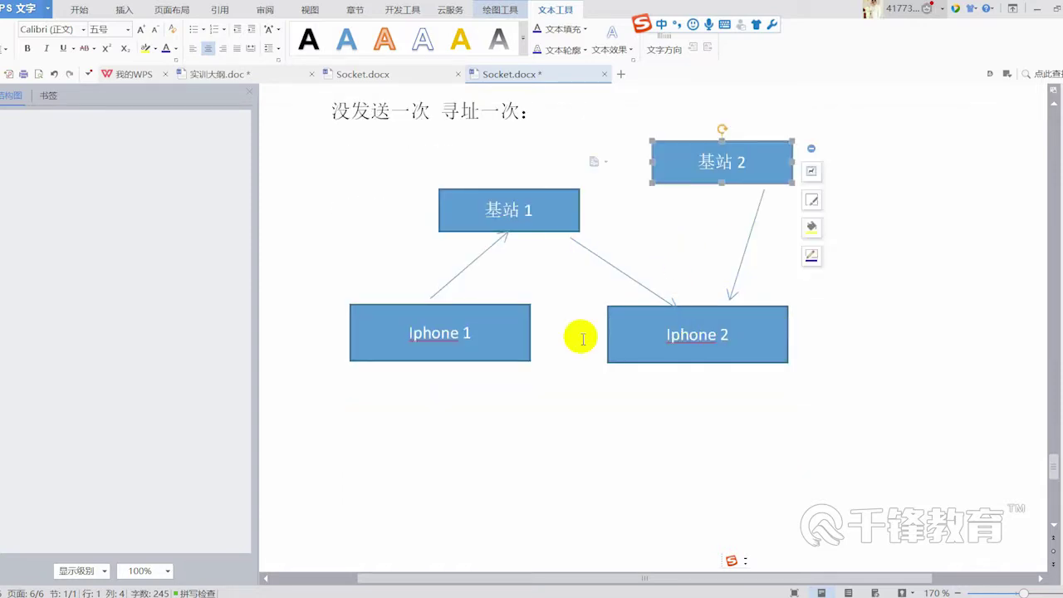
{"action": "left_click", "coordinate": [540, 221]}
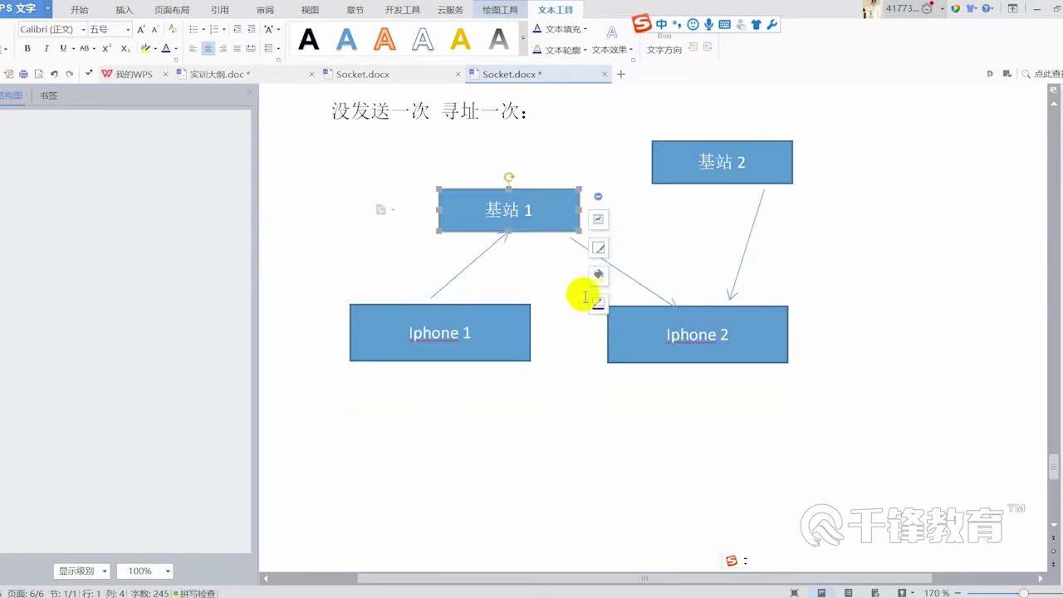
{"action": "scroll", "coordinate": [582, 292], "scroll_direction": "up", "scroll_amount": 2}
{"action": "left_click_drag", "start_coordinate": [548, 332], "coordinate": [861, 540]}
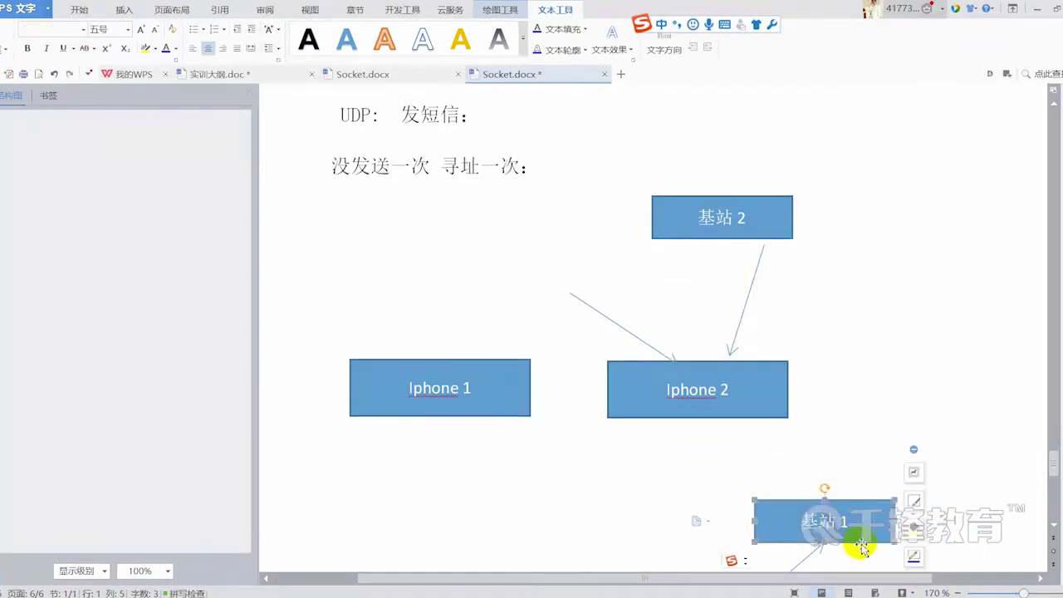
{"action": "double_click", "coordinate": [848, 532]}
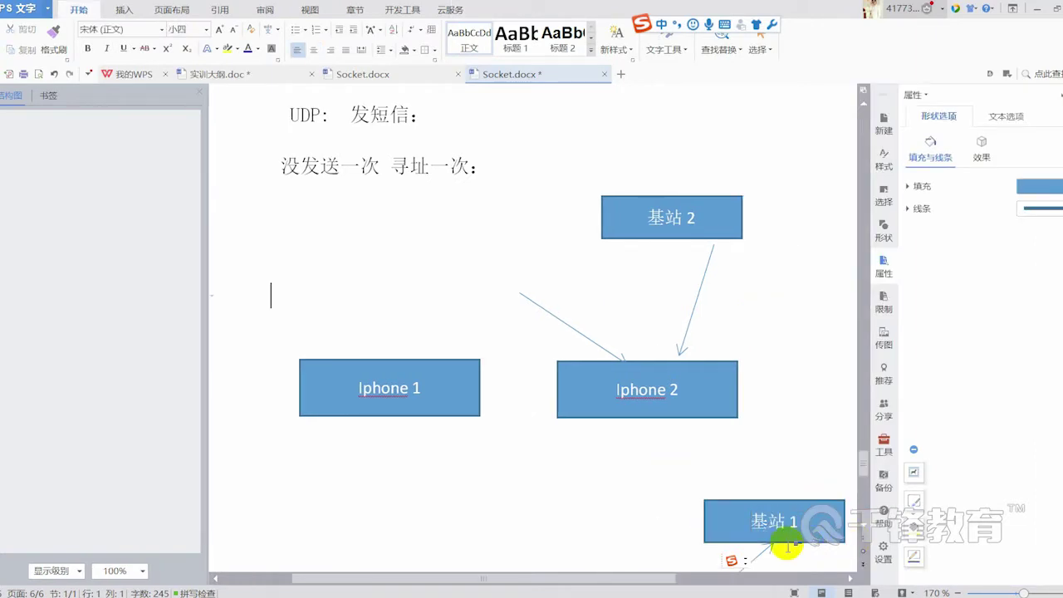
{"action": "mouse_move", "coordinate": [784, 536]}
{"action": "left_mouse_down"}
{"action": "mouse_move", "coordinate": [511, 313]}
{"action": "mouse_move", "coordinate": [387, 230]}
{"action": "left_mouse_up"}
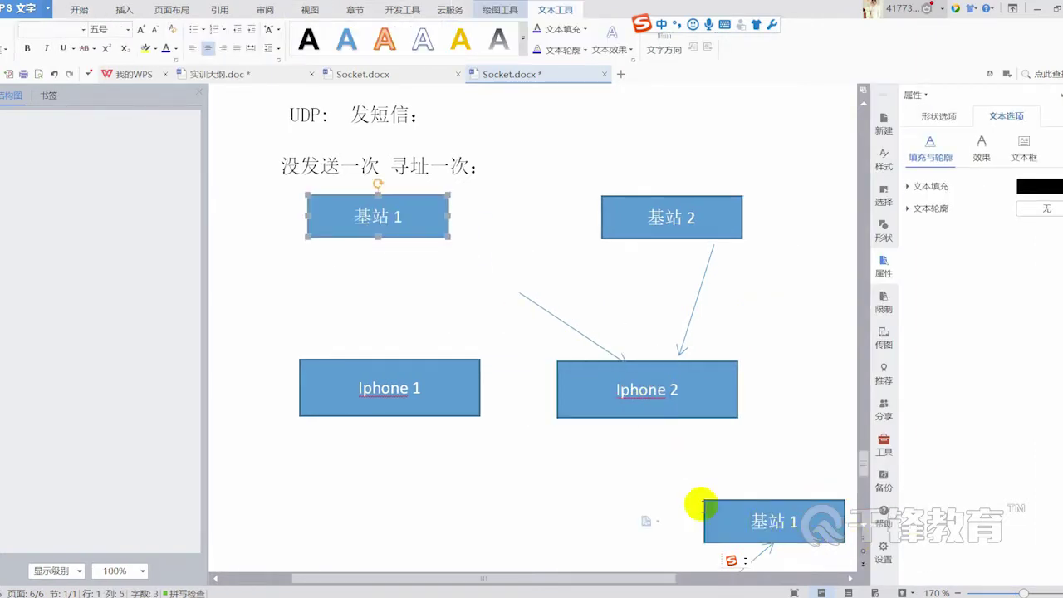
- Relabel the lower-right copy as 基站 3
{"action": "left_click", "coordinate": [711, 539]}
{"action": "left_click", "coordinate": [821, 523]}
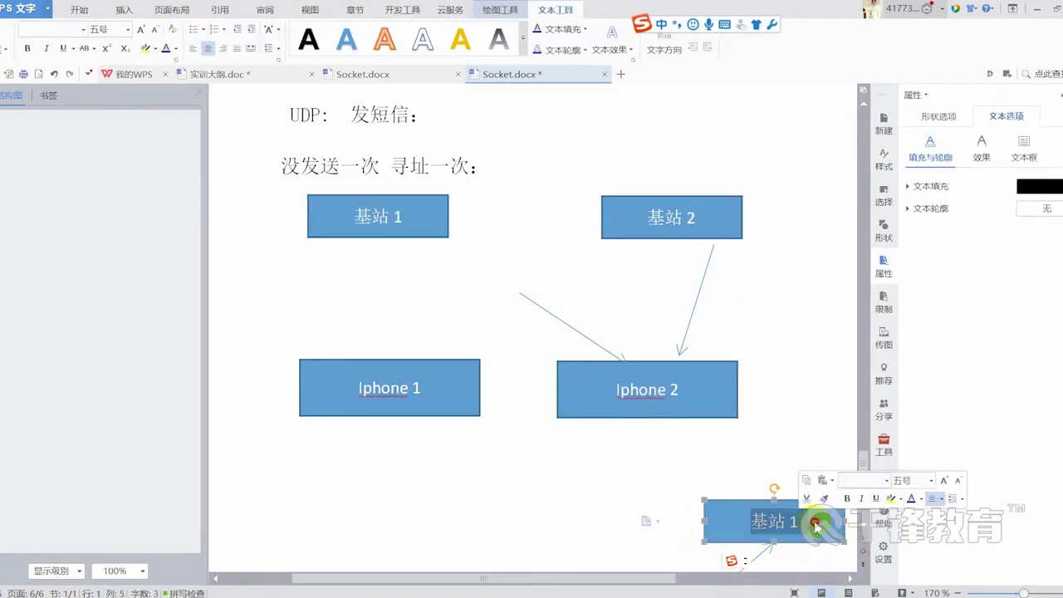
{"action": "type", "text": "3"}
{"action": "scroll", "coordinate": [826, 526], "scroll_direction": "down", "scroll_amount": 5}
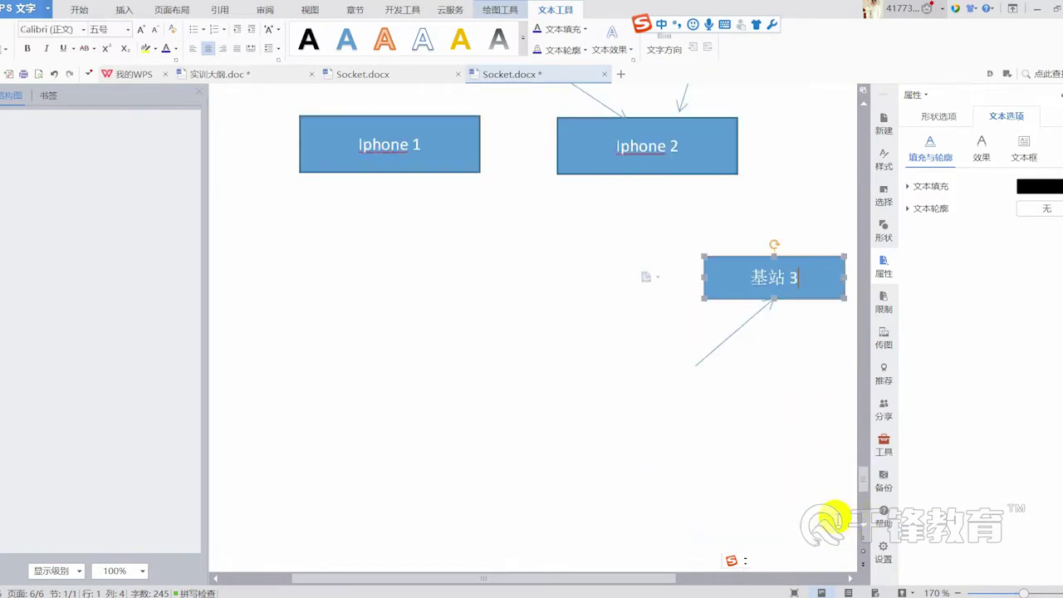
{"action": "left_click", "coordinate": [721, 345]}
{"action": "scroll", "coordinate": [747, 352], "scroll_direction": "up", "scroll_amount": 1}
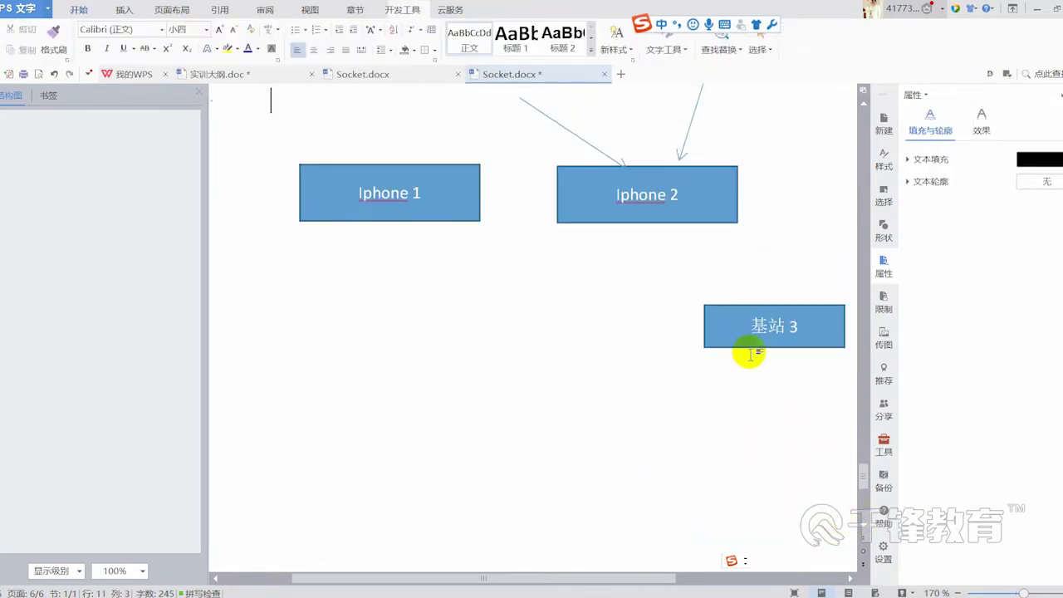
{"action": "scroll", "coordinate": [759, 357], "scroll_direction": "up", "scroll_amount": 3}
{"action": "left_click", "coordinate": [703, 373]}
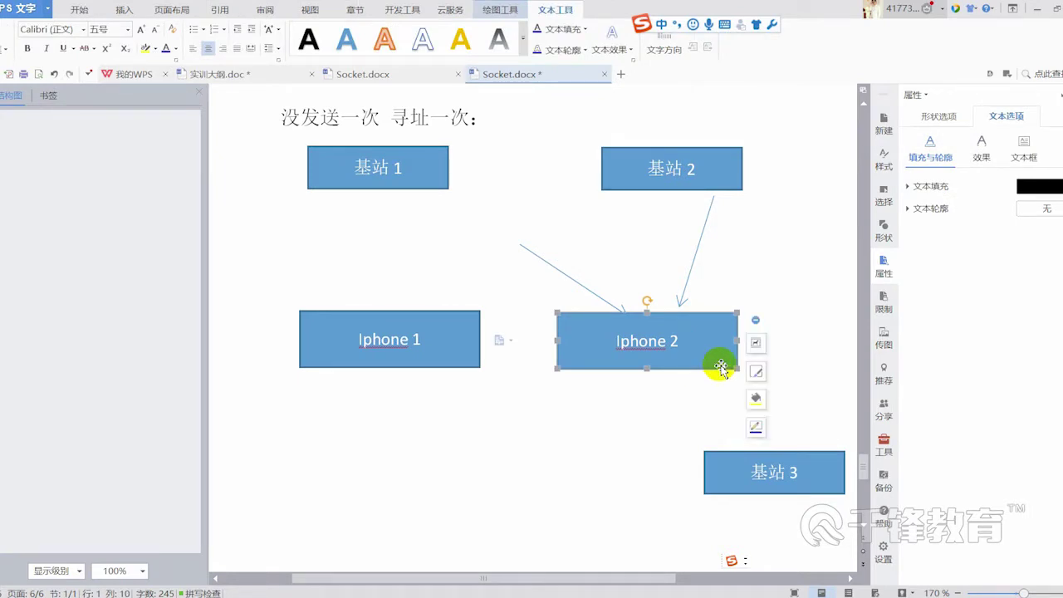
- Draw an arrow from 基站 3 up to Iphone 2 and nudge Iphone 1 slightly left
{"action": "left_click", "coordinate": [77, 10]}
{"action": "left_click", "coordinate": [120, 15]}
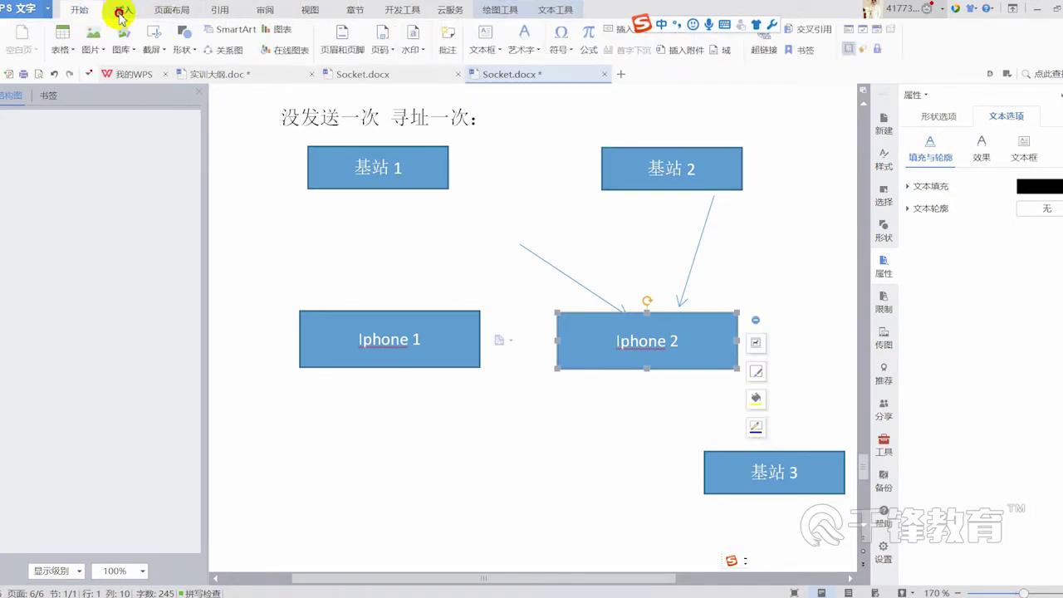
{"action": "left_click", "coordinate": [182, 41]}
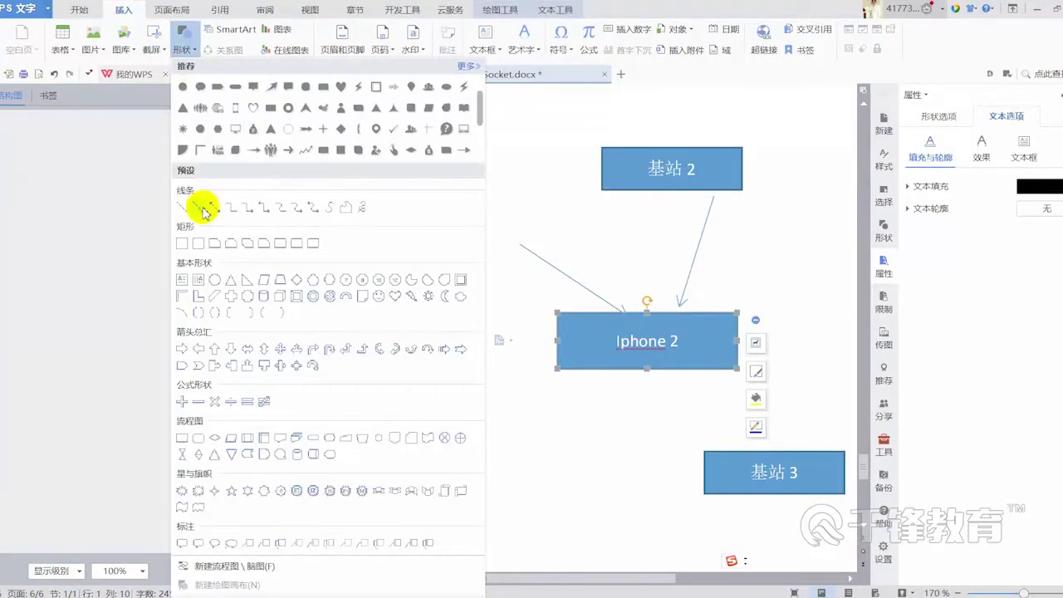
{"action": "left_click", "coordinate": [204, 209]}
{"action": "left_click_drag", "start_coordinate": [734, 453], "coordinate": [663, 375]}
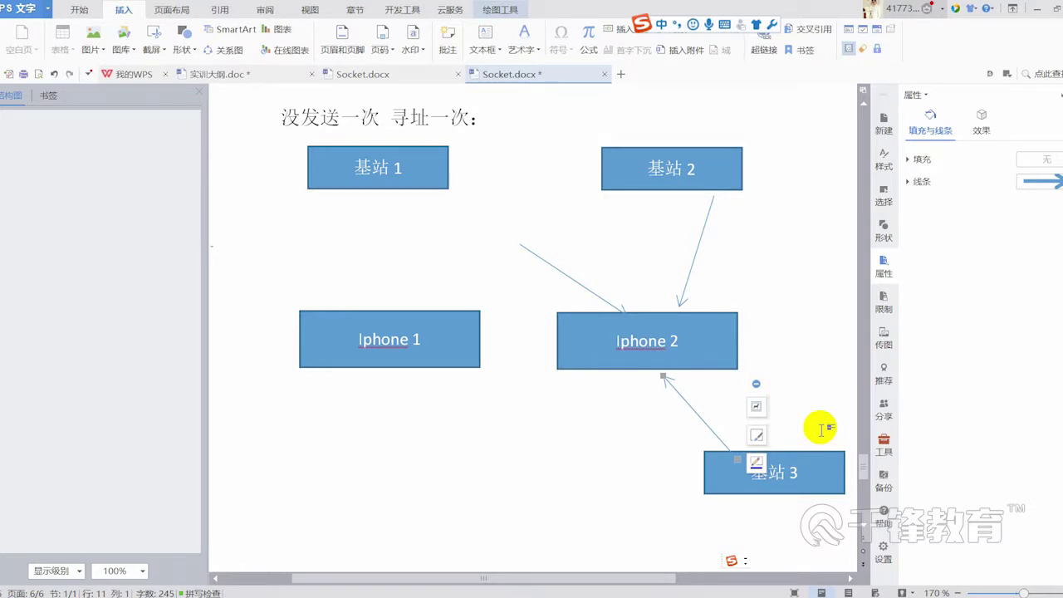
{"action": "left_click_drag", "start_coordinate": [462, 363], "coordinate": [420, 365]}
{"action": "left_click", "coordinate": [593, 361]}
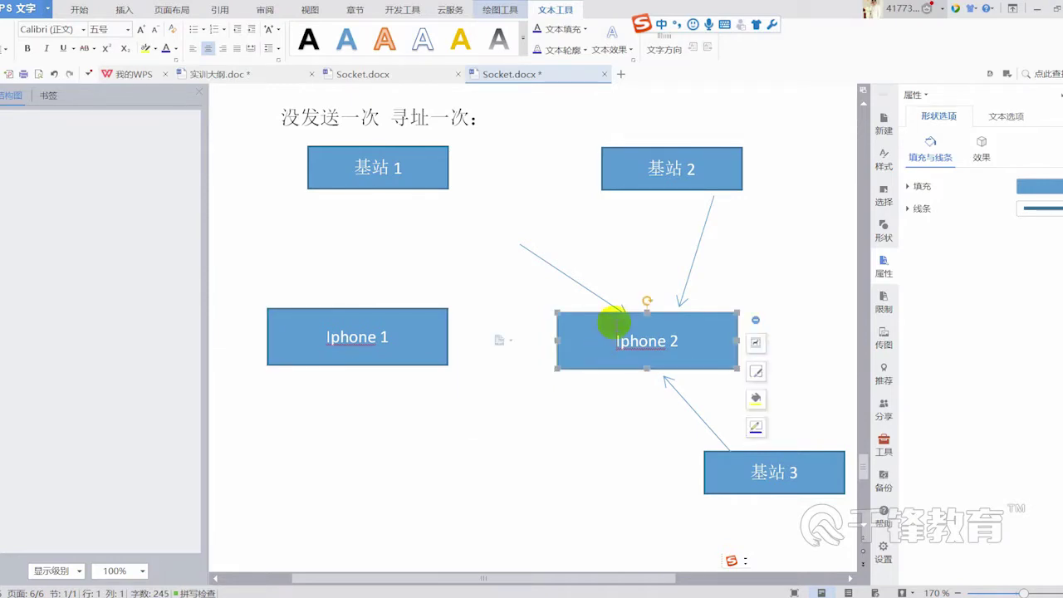
{"action": "scroll", "coordinate": [615, 296], "scroll_direction": "down", "scroll_amount": 3}
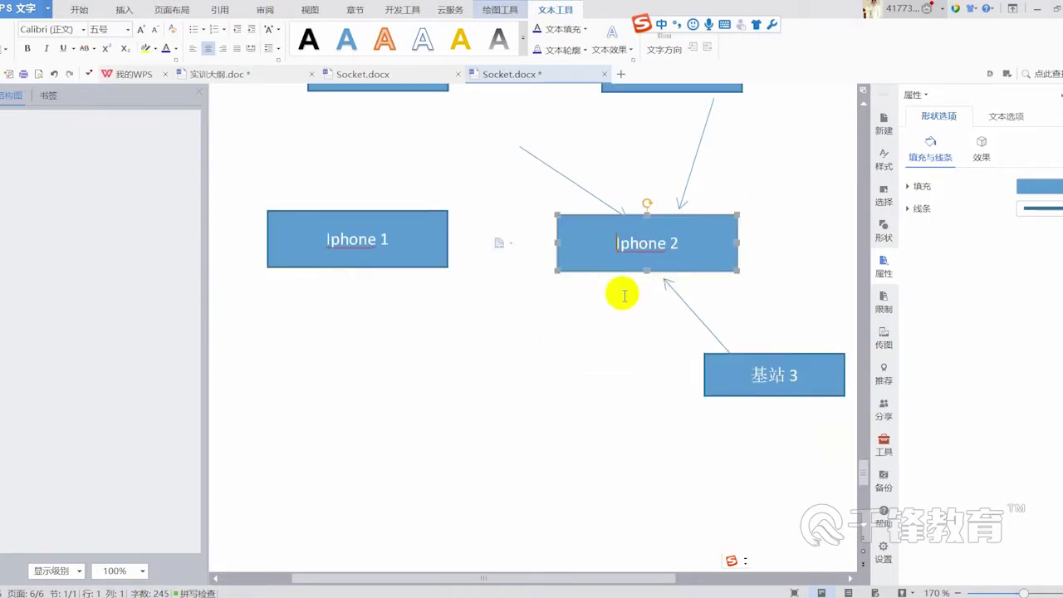
{"action": "left_click", "coordinate": [772, 378]}
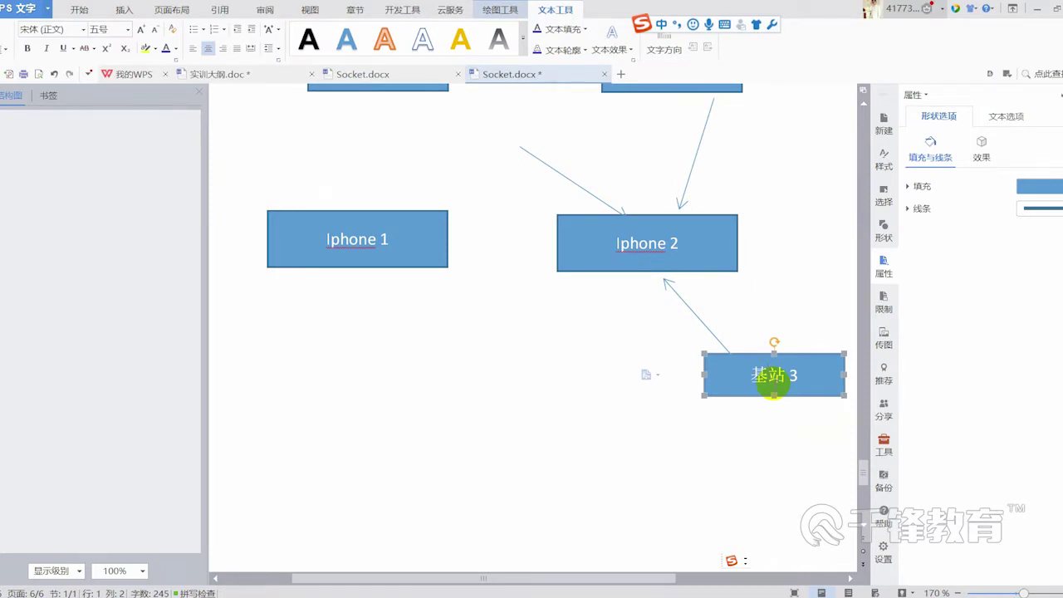
{"action": "scroll", "coordinate": [737, 359], "scroll_direction": "up", "scroll_amount": 1}
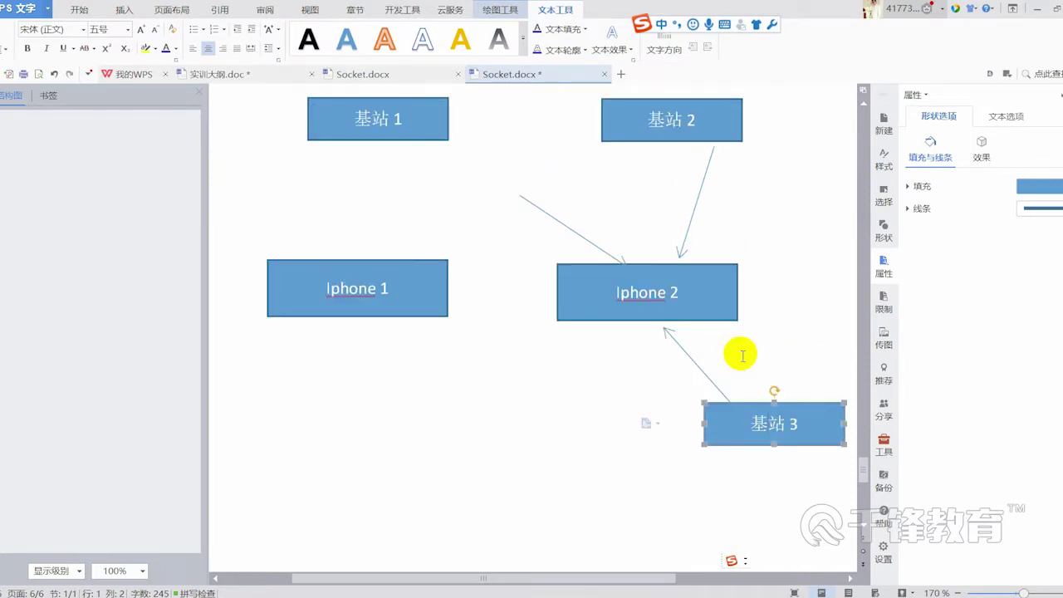
{"action": "scroll", "coordinate": [611, 295], "scroll_direction": "up", "scroll_amount": 1}
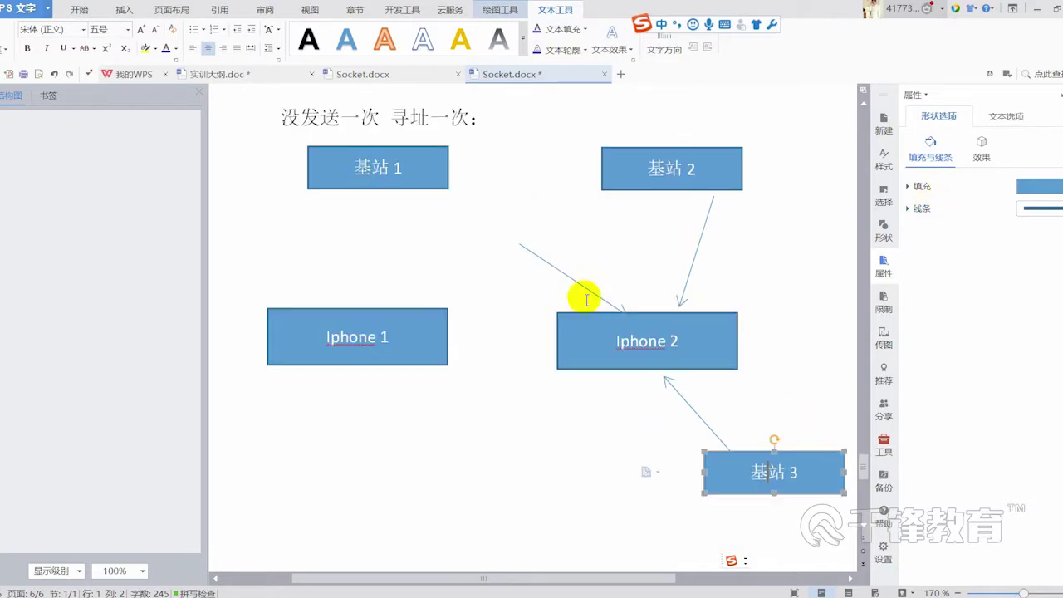
- Draw a straight arrow from Iphone 1 up to 基站 1
{"action": "left_click", "coordinate": [124, 10]}
{"action": "left_click", "coordinate": [181, 42]}
{"action": "left_click", "coordinate": [198, 204]}
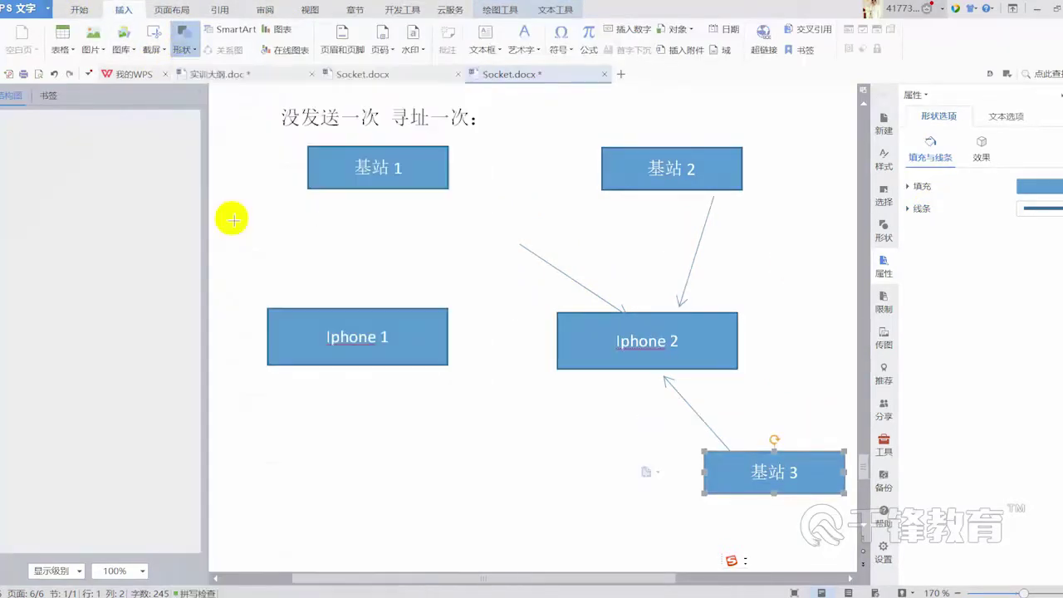
{"action": "left_click_drag", "start_coordinate": [337, 302], "coordinate": [378, 189]}
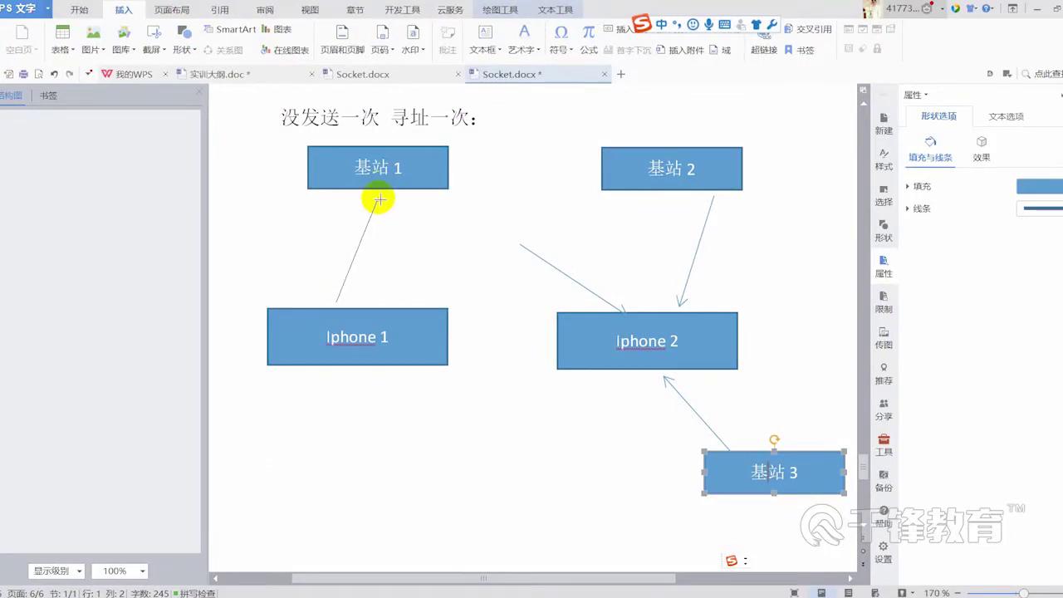
{"action": "left_click", "coordinate": [696, 340]}
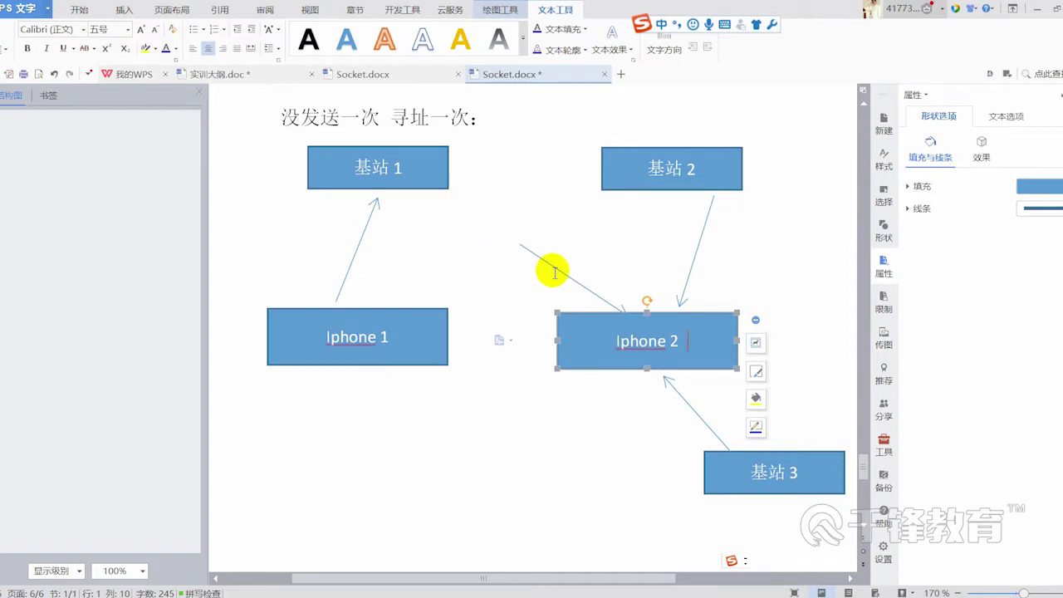
- Draw a straight arrow from Iphone 1 toward 基站 2 using the Shapes gallery
{"action": "left_click", "coordinate": [443, 181]}
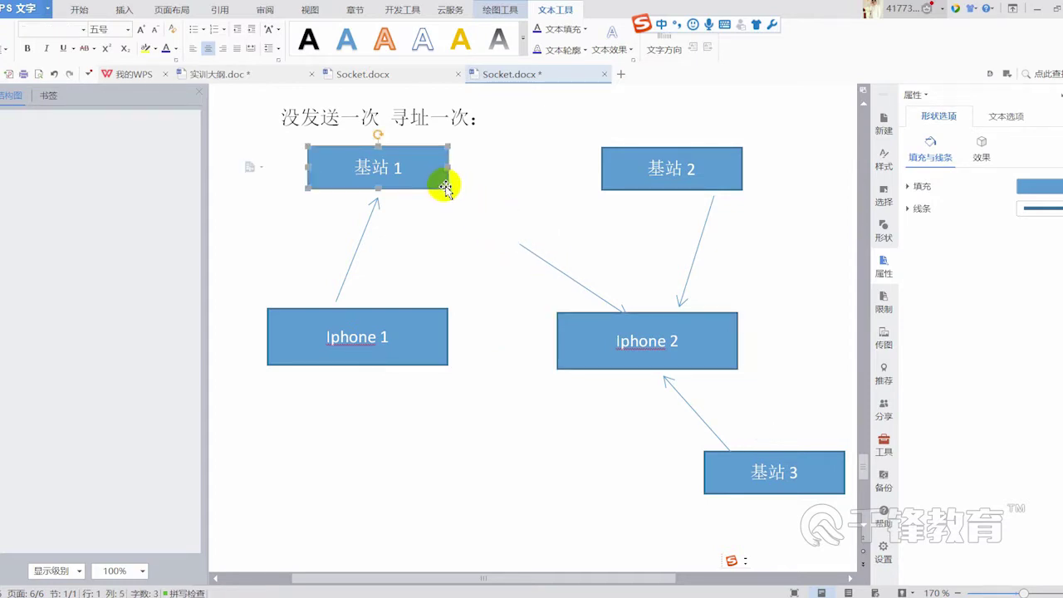
{"action": "scroll", "coordinate": [582, 212], "scroll_direction": "up", "scroll_amount": 2}
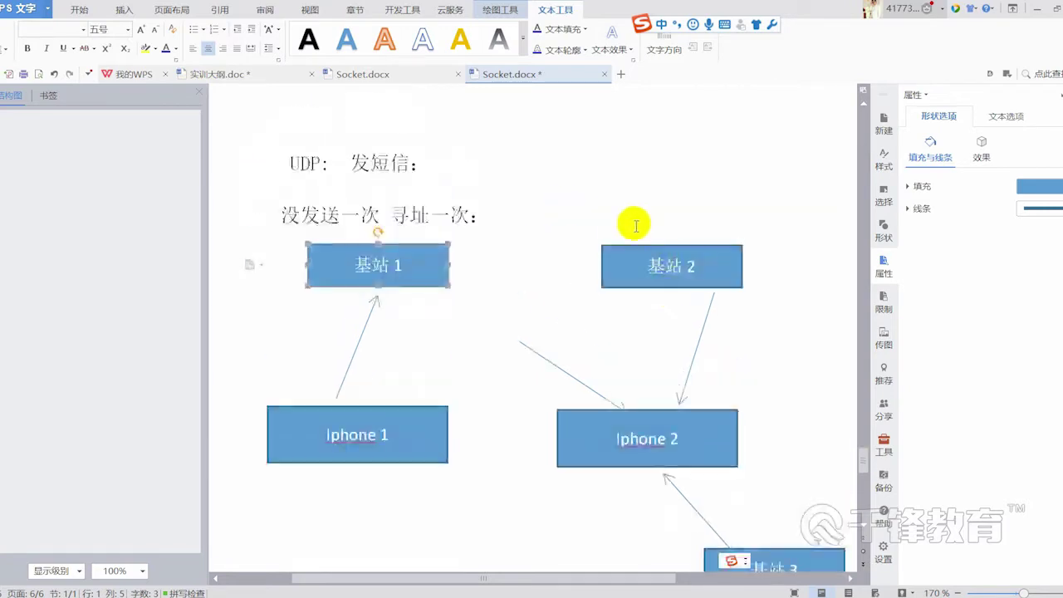
{"action": "left_click", "coordinate": [672, 292]}
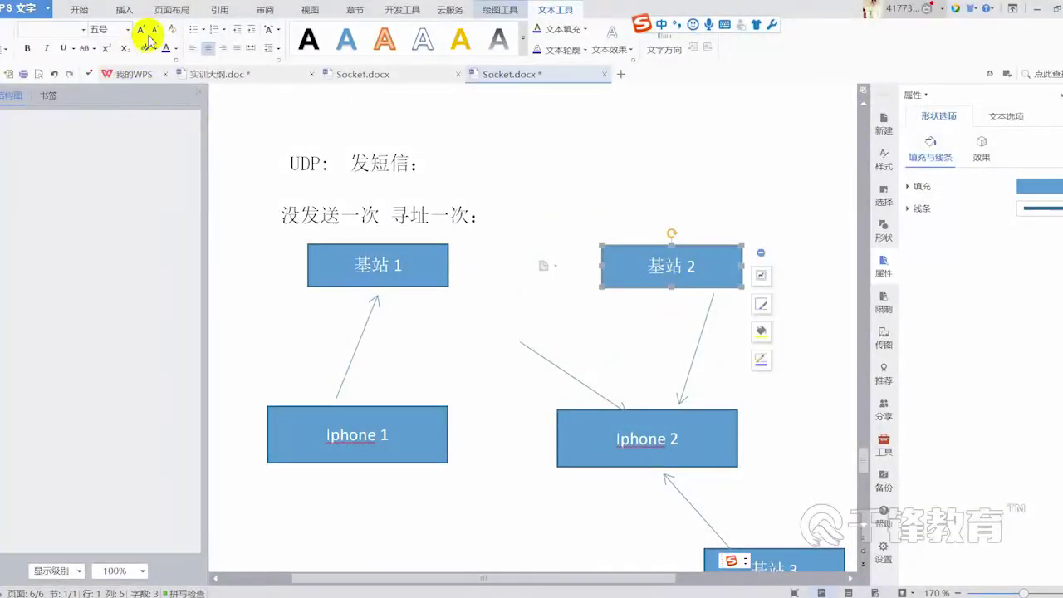
{"action": "left_click", "coordinate": [123, 11]}
{"action": "left_click", "coordinate": [181, 37]}
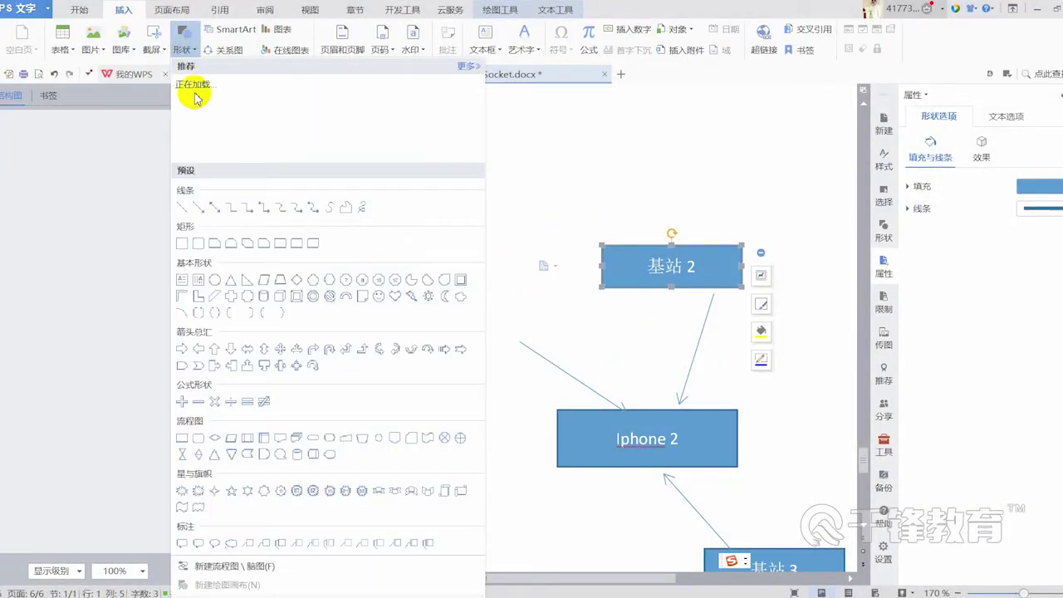
{"action": "left_click", "coordinate": [202, 214]}
{"action": "left_click_drag", "start_coordinate": [396, 407], "coordinate": [617, 292]}
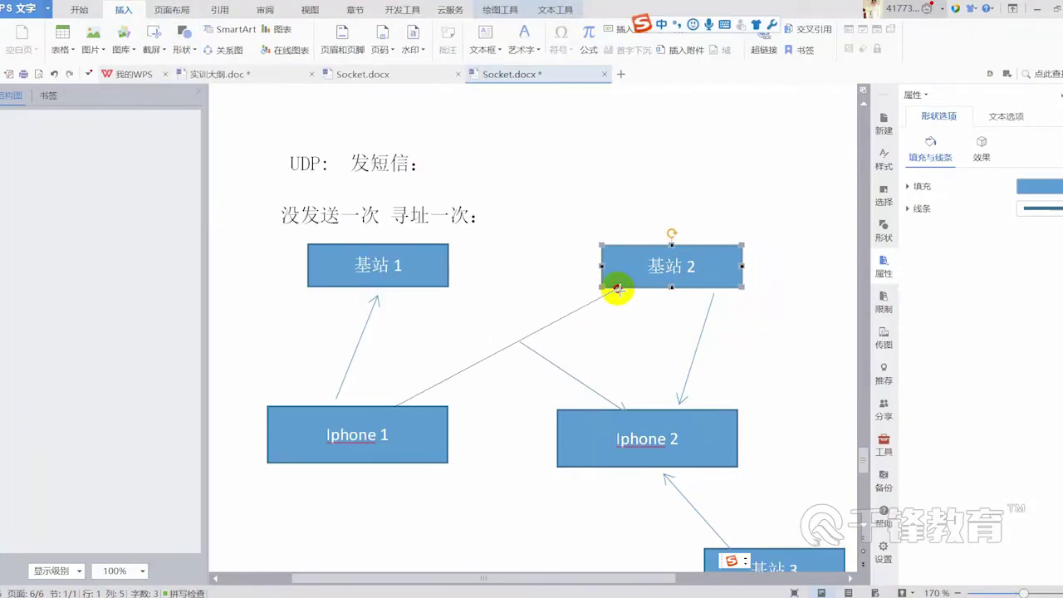
{"action": "left_click", "coordinate": [411, 433]}
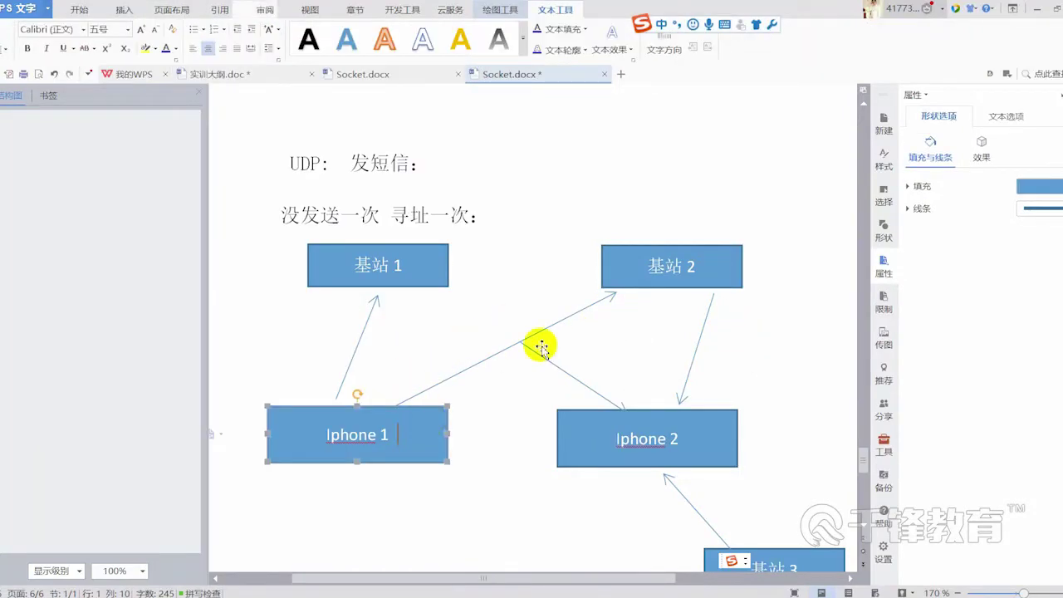
- Copy the 基站 2 box up beside 发短信 and relabel the copy 服务器
{"action": "left_click", "coordinate": [665, 277]}
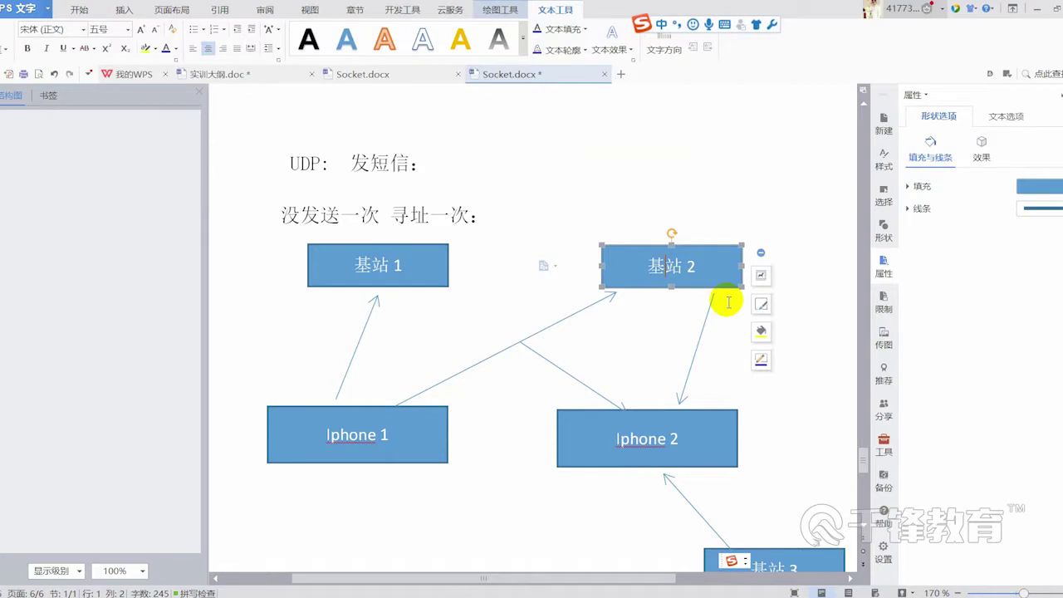
{"action": "left_click", "coordinate": [637, 266]}
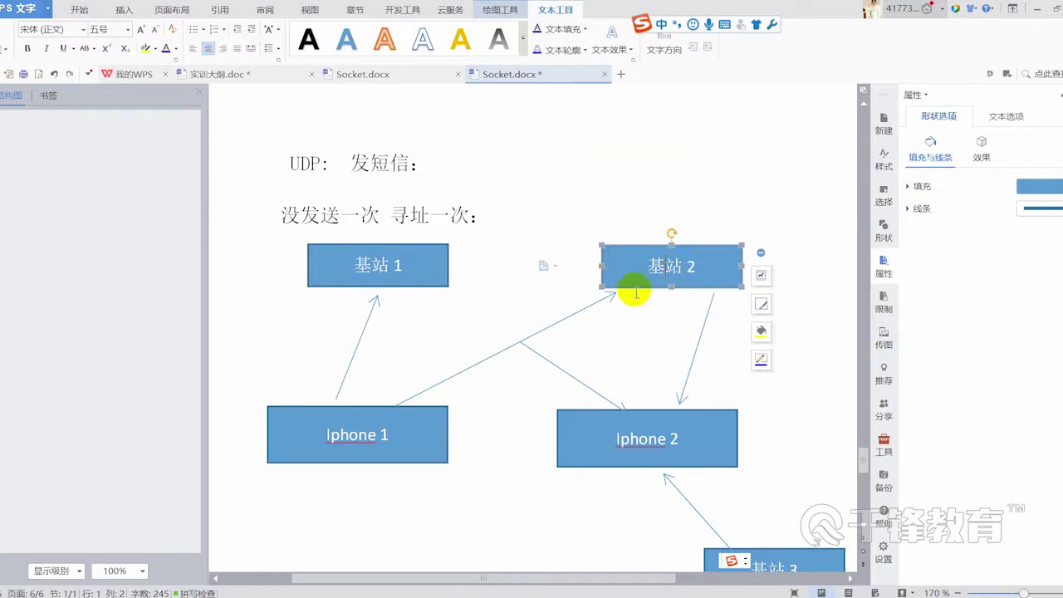
{"action": "left_click_drag", "start_coordinate": [638, 291], "coordinate": [580, 182]}
{"action": "left_click", "coordinate": [648, 161]}
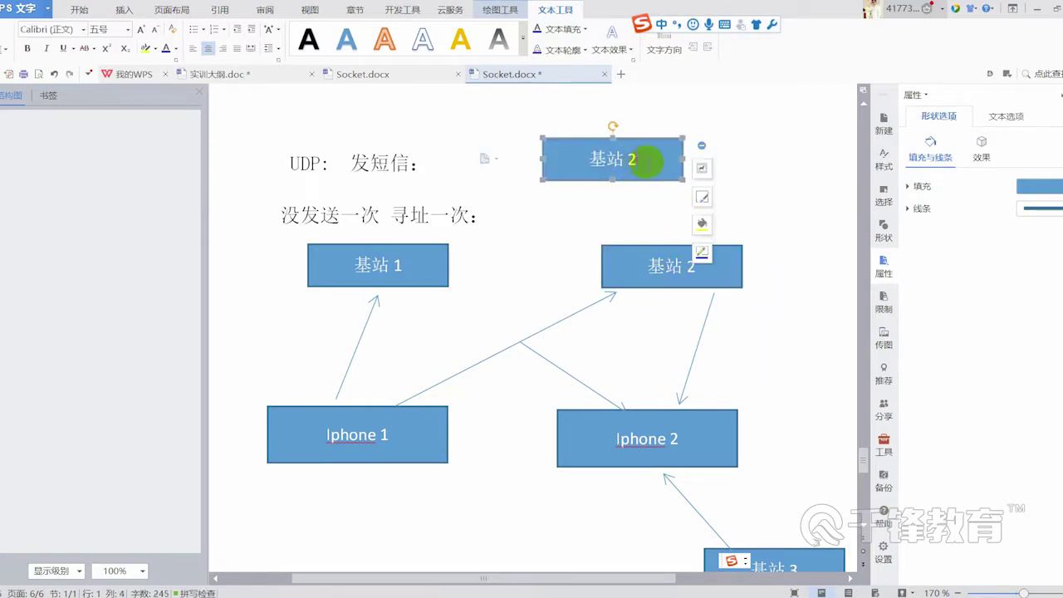
{"action": "type", "text": "fuwuqi"}
{"action": "key", "text": "space"}
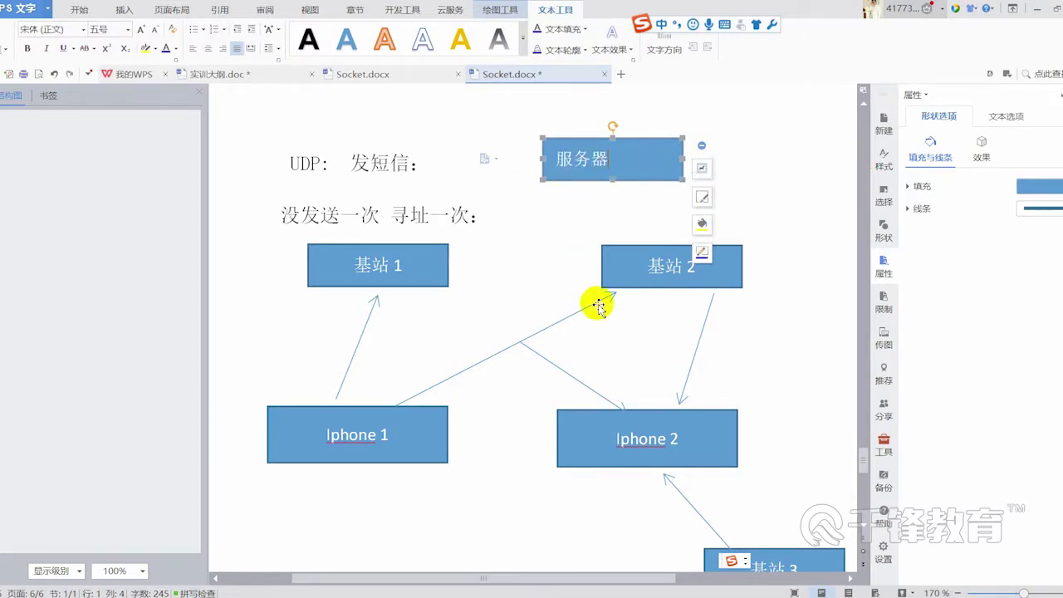
- Point the Iphone 1 arrow at 基站 1, then add arrows 基站 1→服务器 and 服务器→基站 2
{"action": "left_click", "coordinate": [614, 293]}
{"action": "left_click_drag", "start_coordinate": [611, 292], "coordinate": [439, 293]}
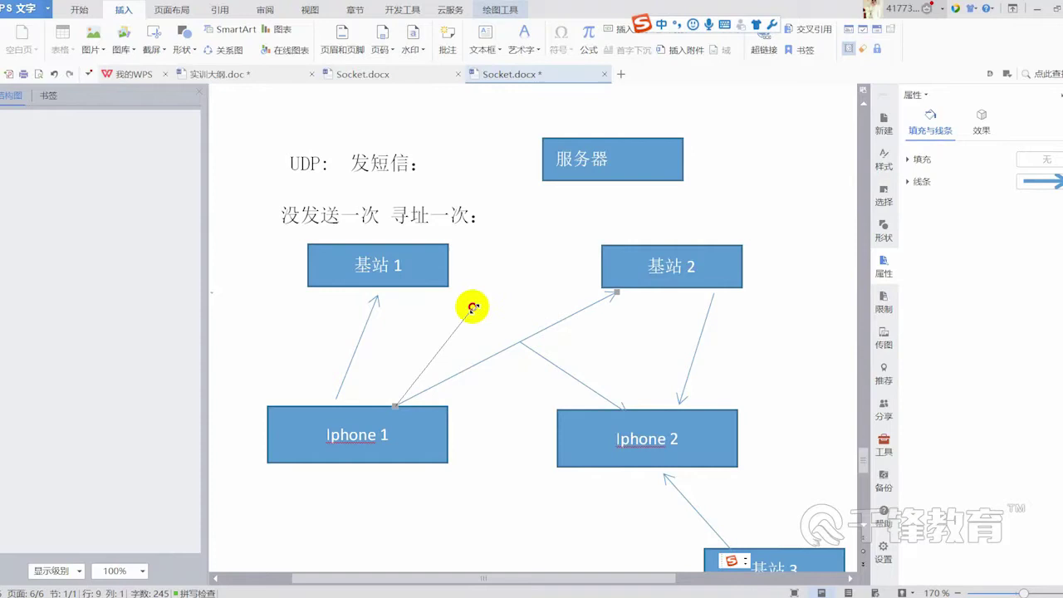
{"action": "left_click", "coordinate": [177, 49]}
{"action": "left_click", "coordinate": [211, 208]}
{"action": "left_click_drag", "start_coordinate": [441, 239], "coordinate": [546, 180]}
{"action": "left_click", "coordinate": [183, 41]}
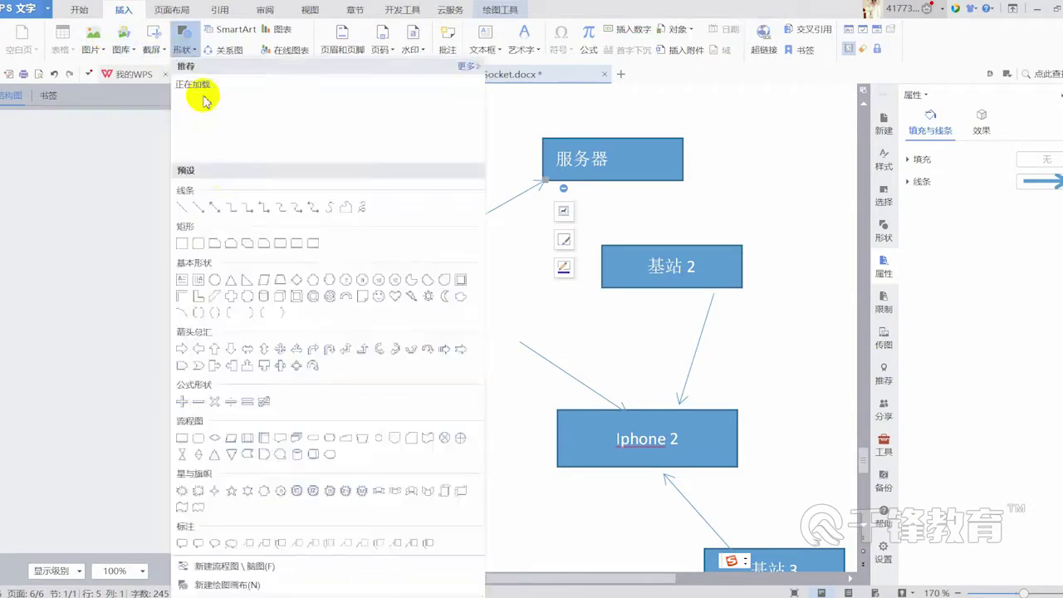
{"action": "left_click", "coordinate": [211, 208]}
{"action": "left_click_drag", "start_coordinate": [595, 182], "coordinate": [650, 246]}
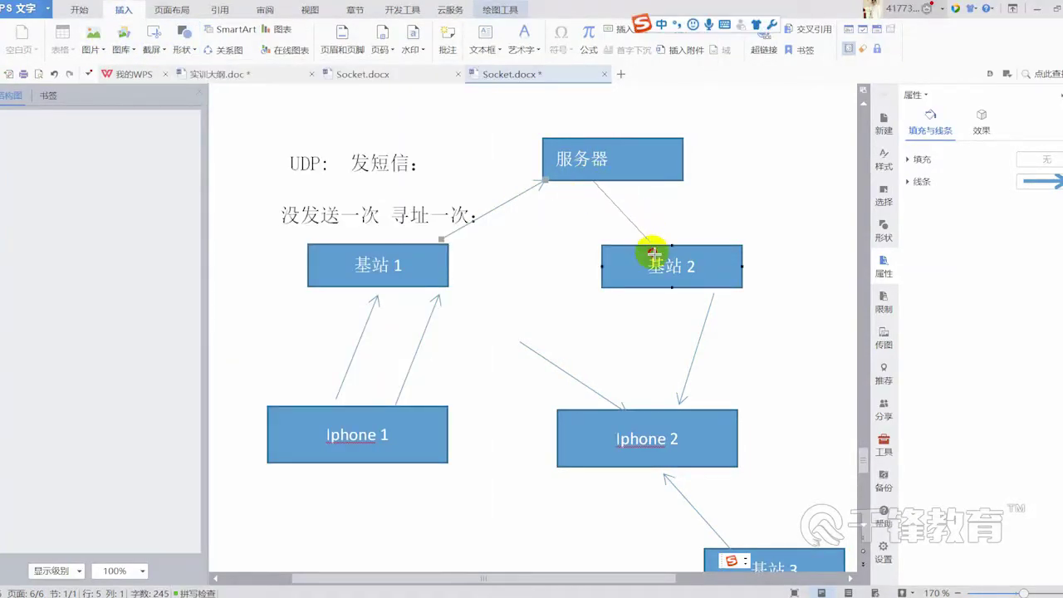
- Check the Iphone 2 and 基站 1 boxes, then select the diagonal arrow into Iphone 2
{"action": "left_click", "coordinate": [609, 442]}
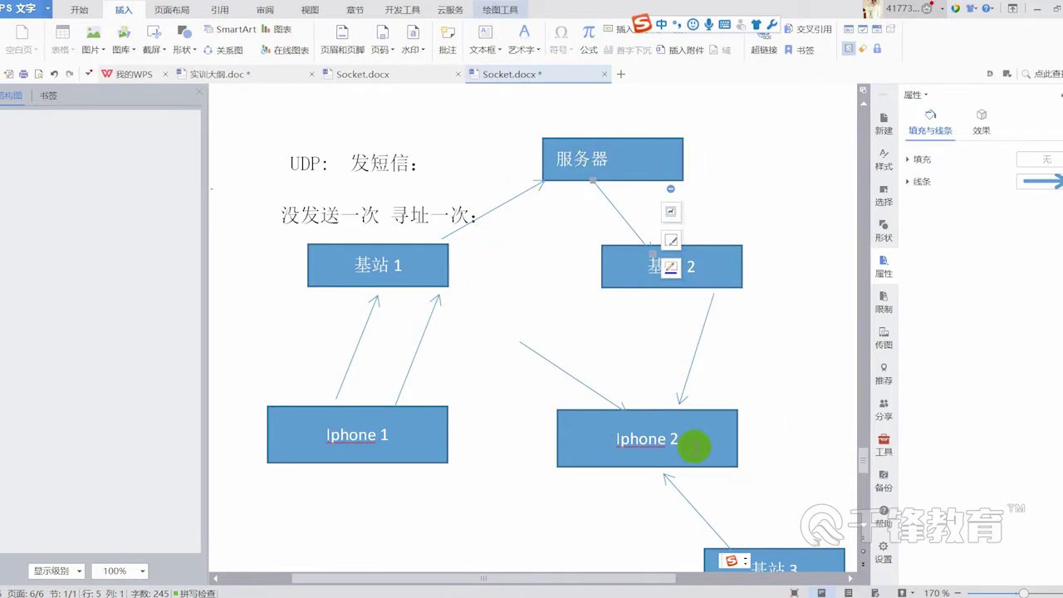
{"action": "scroll", "coordinate": [691, 446], "scroll_direction": "down", "scroll_amount": 3}
{"action": "left_click", "coordinate": [709, 354]}
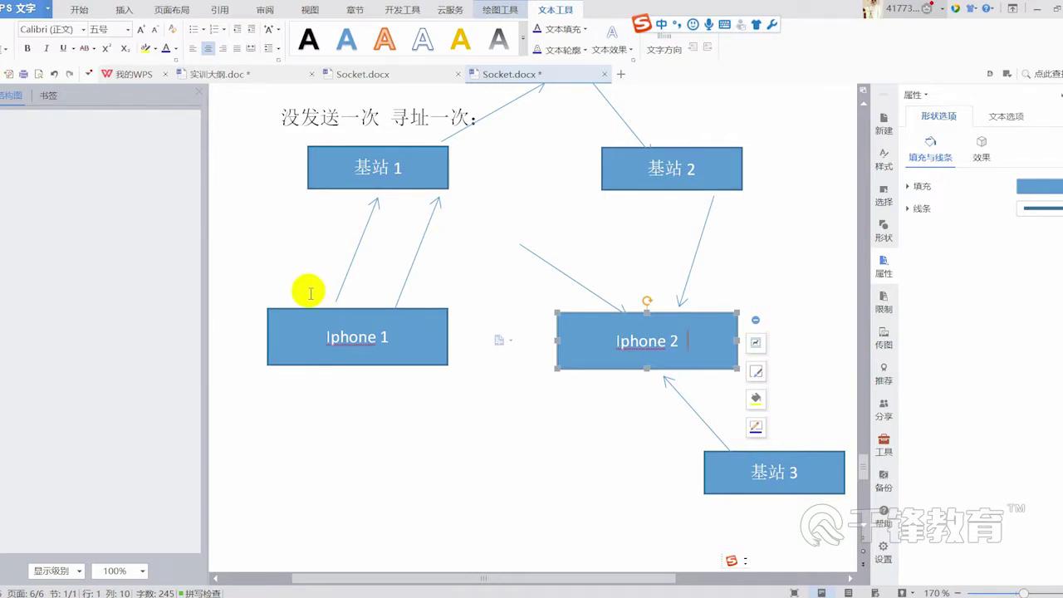
{"action": "scroll", "coordinate": [308, 290], "scroll_direction": "up", "scroll_amount": 2}
{"action": "left_click", "coordinate": [407, 272]}
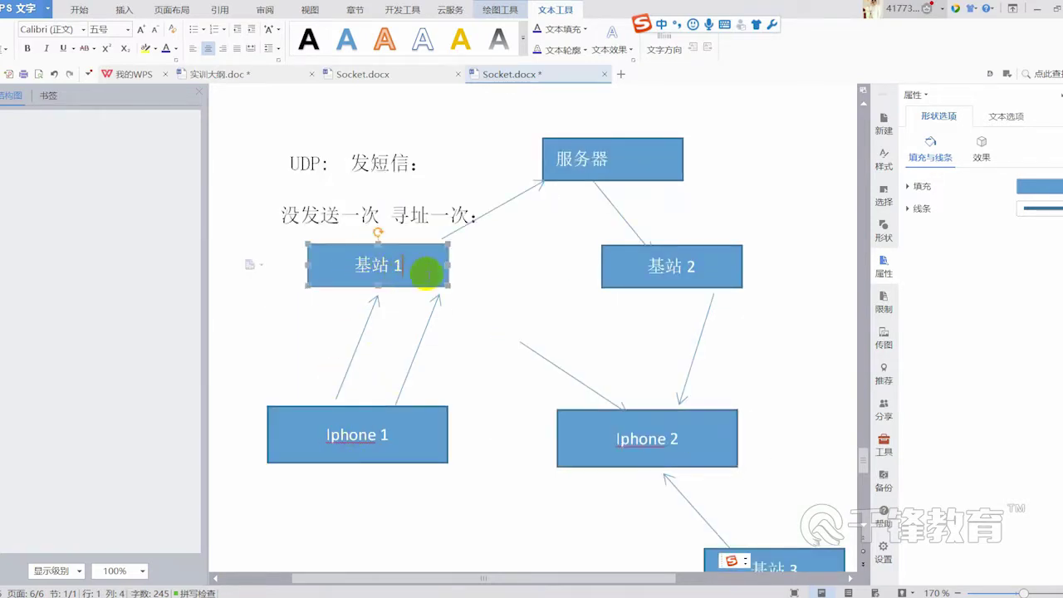
{"action": "left_click", "coordinate": [565, 158]}
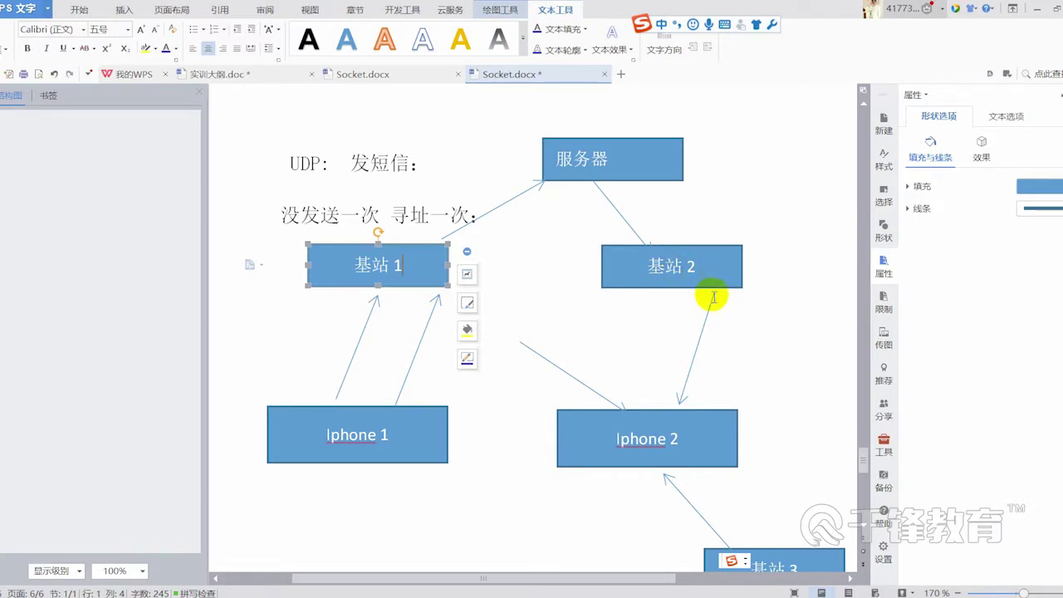
{"action": "scroll", "coordinate": [713, 297], "scroll_direction": "down", "scroll_amount": 1}
{"action": "left_click", "coordinate": [577, 339]}
{"action": "left_click", "coordinate": [548, 311]}
{"action": "left_click", "coordinate": [522, 297]}
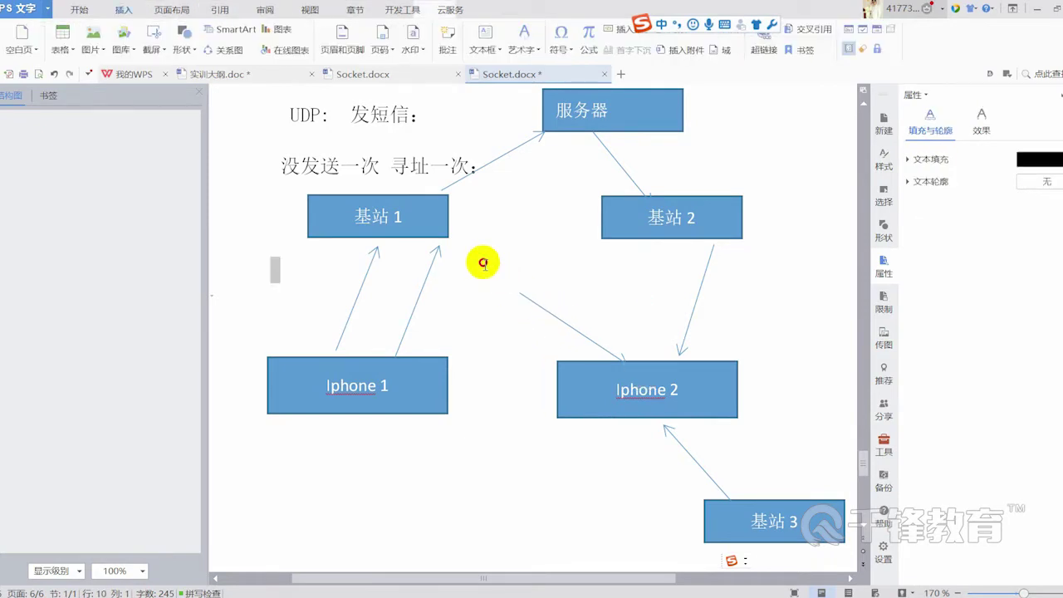
{"action": "left_click", "coordinate": [524, 299]}
- Move the diagonal arrow's start onto 基站 1's lower-right corner
{"action": "left_click_drag", "start_coordinate": [515, 291], "coordinate": [459, 247]}
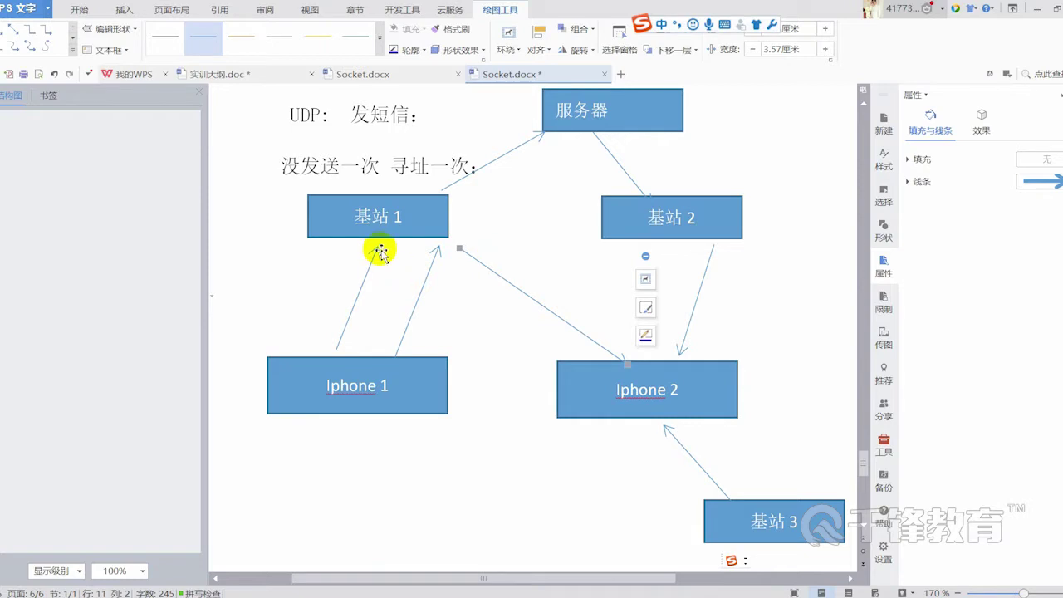
{"action": "left_click", "coordinate": [431, 215]}
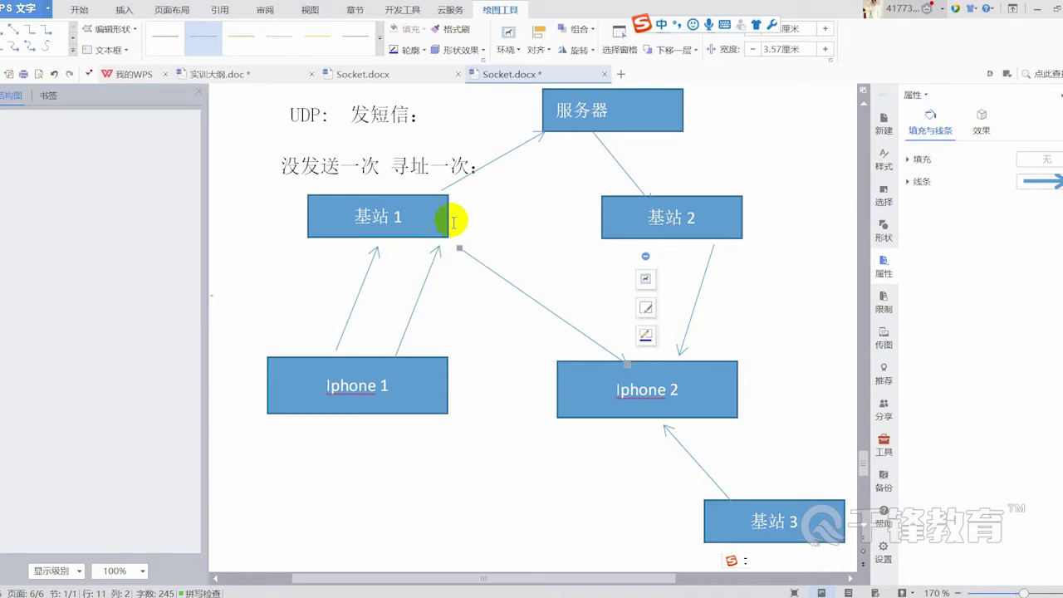
- Deselect the 基站 2 box and put the cursor on the empty page below the diagram
{"action": "left_click", "coordinate": [643, 224]}
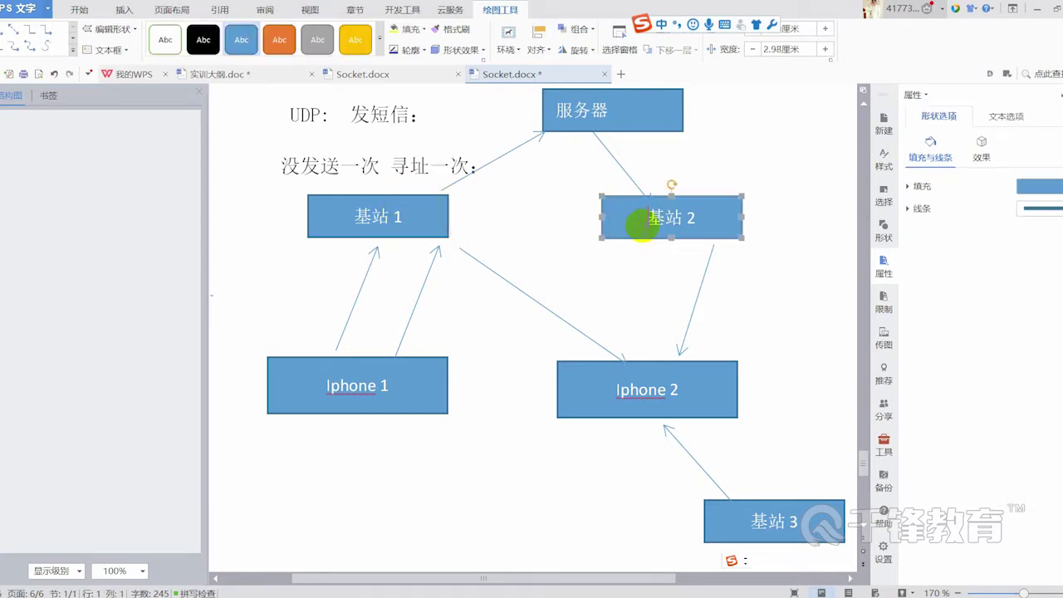
{"action": "scroll", "coordinate": [511, 387], "scroll_direction": "down", "scroll_amount": 3}
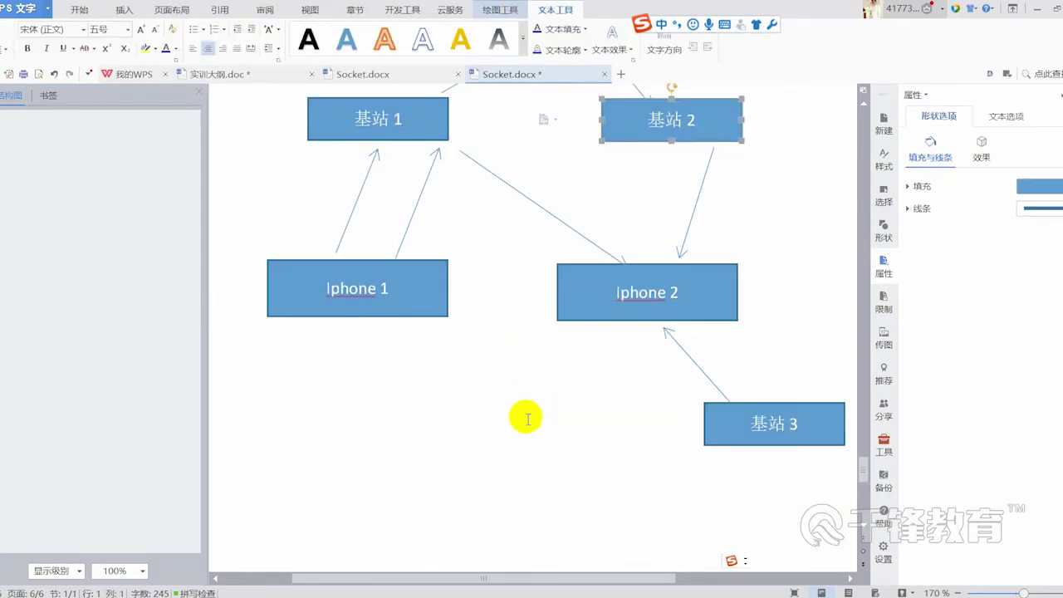
{"action": "left_click", "coordinate": [376, 502]}
{"action": "scroll", "coordinate": [398, 490], "scroll_direction": "down", "scroll_amount": 2}
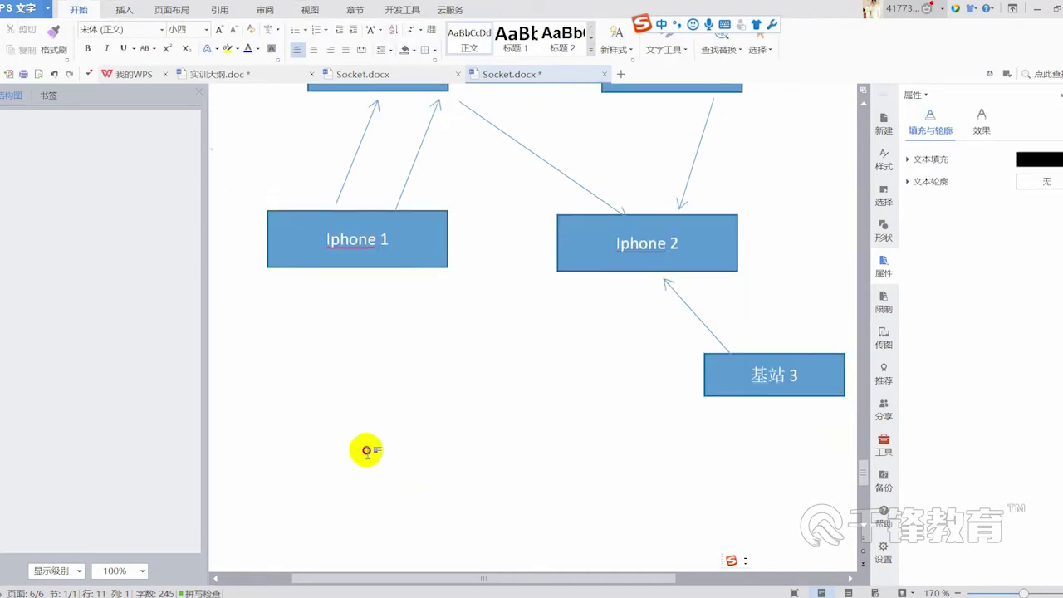
{"action": "left_click", "coordinate": [367, 451]}
- Scroll back up to the iphone 1 route notes above 建立连接过程
{"action": "scroll", "coordinate": [486, 440], "scroll_direction": "up", "scroll_amount": 1}
{"action": "scroll", "coordinate": [508, 366], "scroll_direction": "up", "scroll_amount": 3}
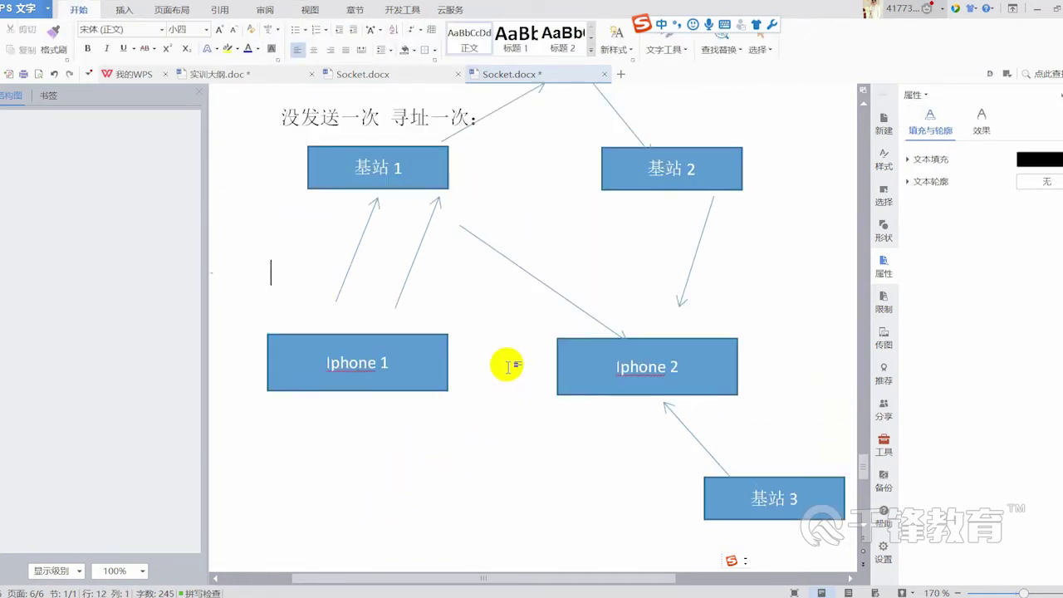
{"action": "scroll", "coordinate": [518, 284], "scroll_direction": "up", "scroll_amount": 1}
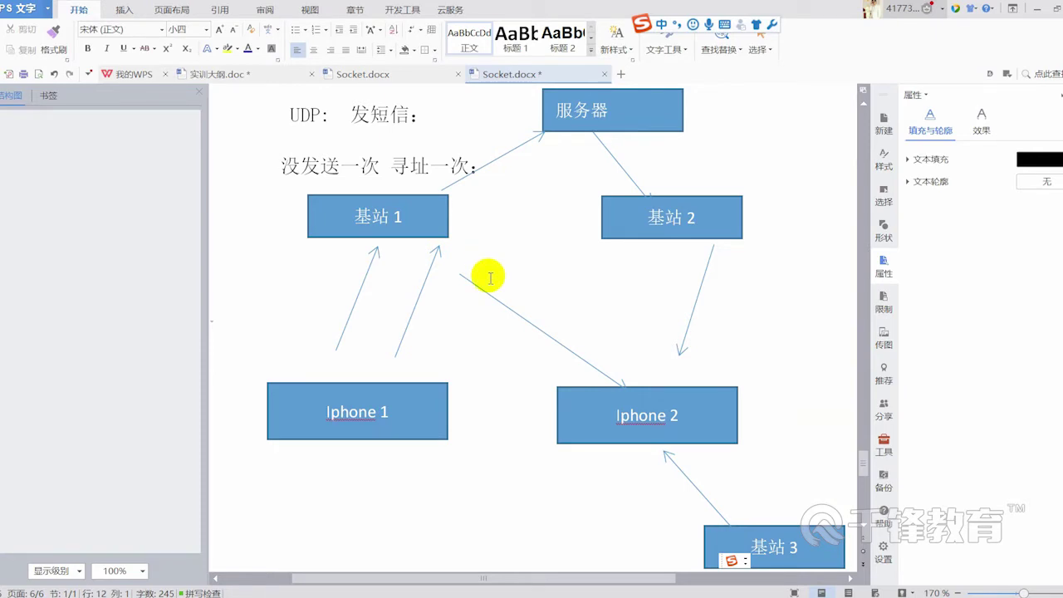
{"action": "scroll", "coordinate": [432, 178], "scroll_direction": "up", "scroll_amount": 2}
{"action": "scroll", "coordinate": [427, 171], "scroll_direction": "up", "scroll_amount": 5}
{"action": "scroll", "coordinate": [432, 161], "scroll_direction": "up", "scroll_amount": 3}
{"action": "scroll", "coordinate": [432, 161], "scroll_direction": "up", "scroll_amount": 3}
{"action": "scroll", "coordinate": [454, 225], "scroll_direction": "up", "scroll_amount": 3}
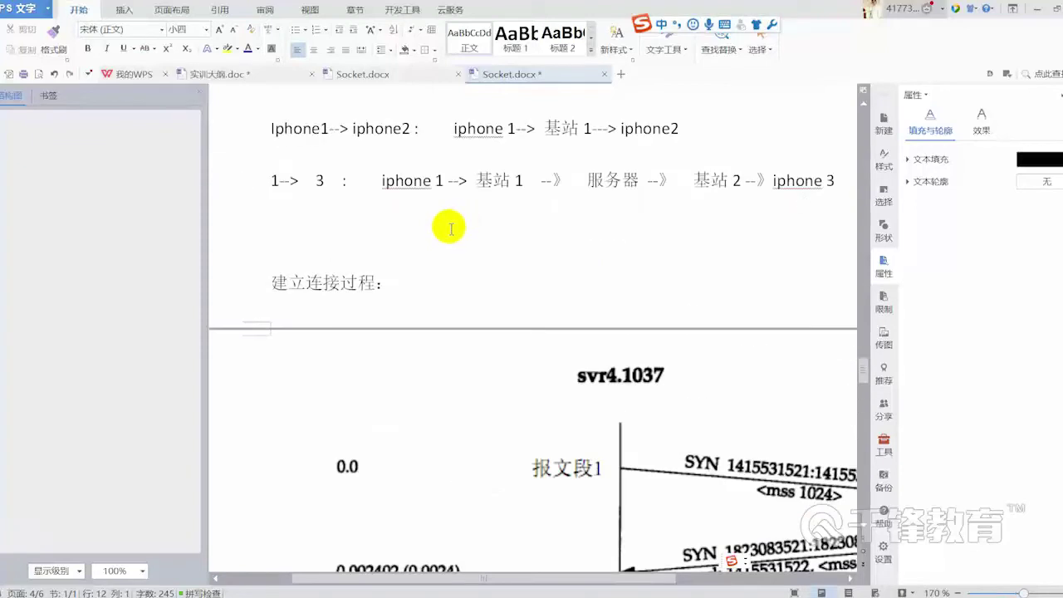
{"action": "scroll", "coordinate": [447, 227], "scroll_direction": "up", "scroll_amount": 3}
{"action": "scroll", "coordinate": [456, 258], "scroll_direction": "up", "scroll_amount": 3}
{"action": "scroll", "coordinate": [457, 258], "scroll_direction": "up", "scroll_amount": 3}
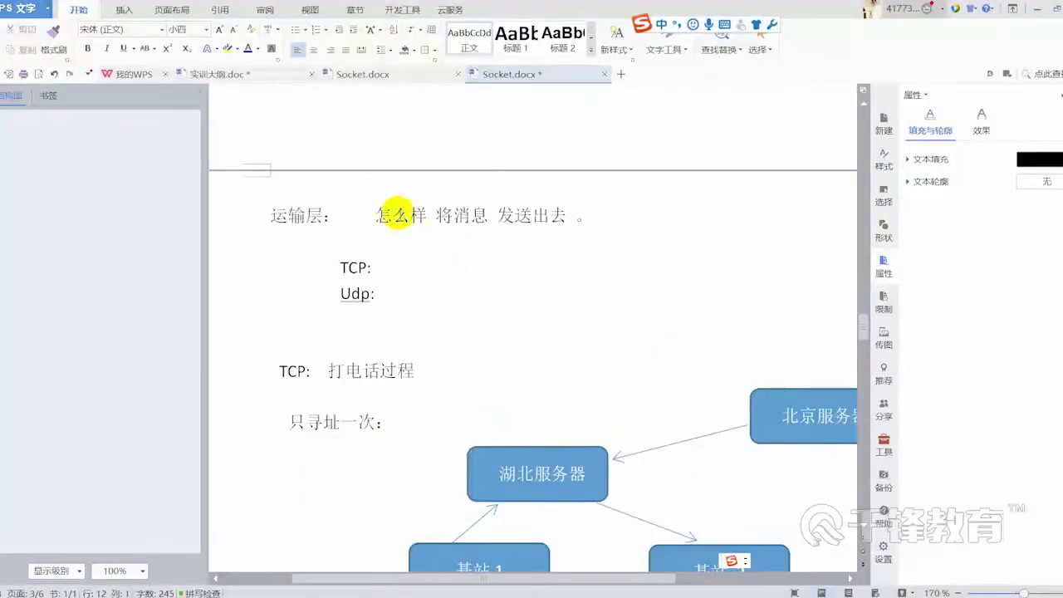
{"action": "left_click_drag", "start_coordinate": [393, 215], "coordinate": [592, 226]}
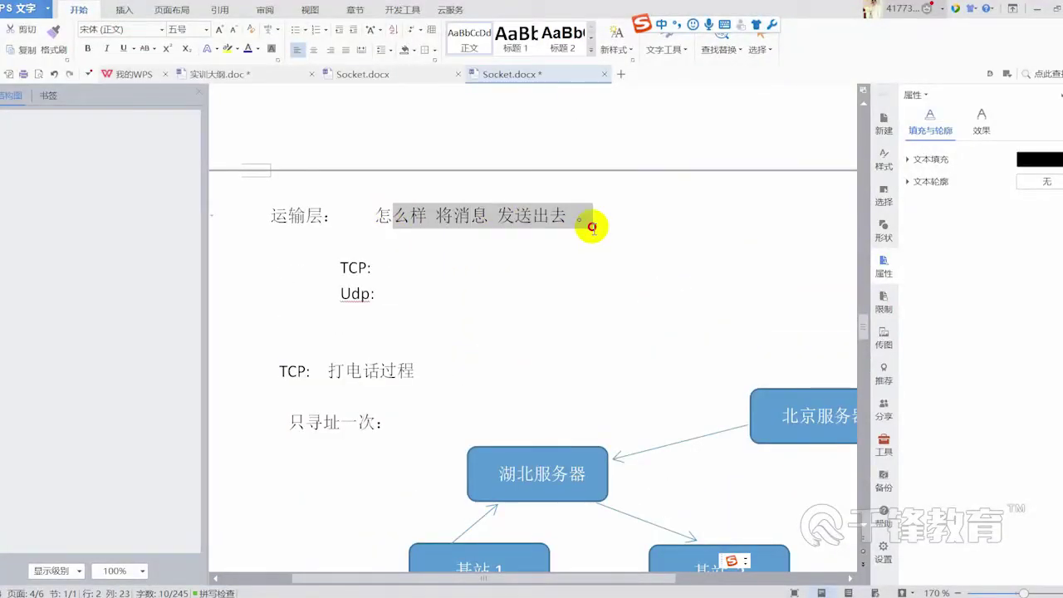
{"action": "left_click", "coordinate": [544, 283]}
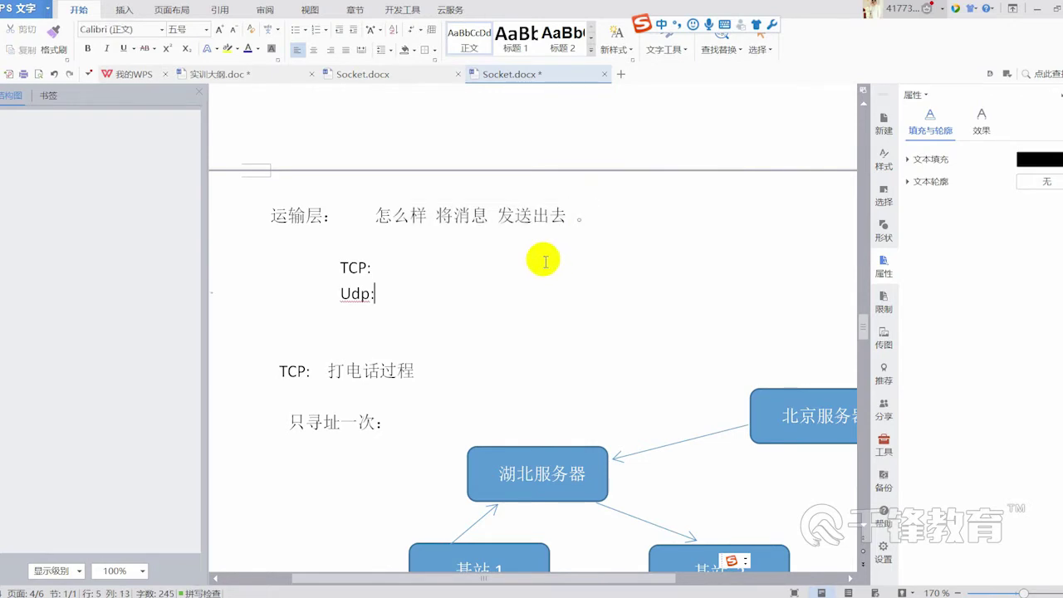
{"action": "scroll", "coordinate": [544, 262], "scroll_direction": "down", "scroll_amount": 1}
{"action": "left_click", "coordinate": [370, 220]}
{"action": "left_click_drag", "start_coordinate": [370, 219], "coordinate": [323, 219]}
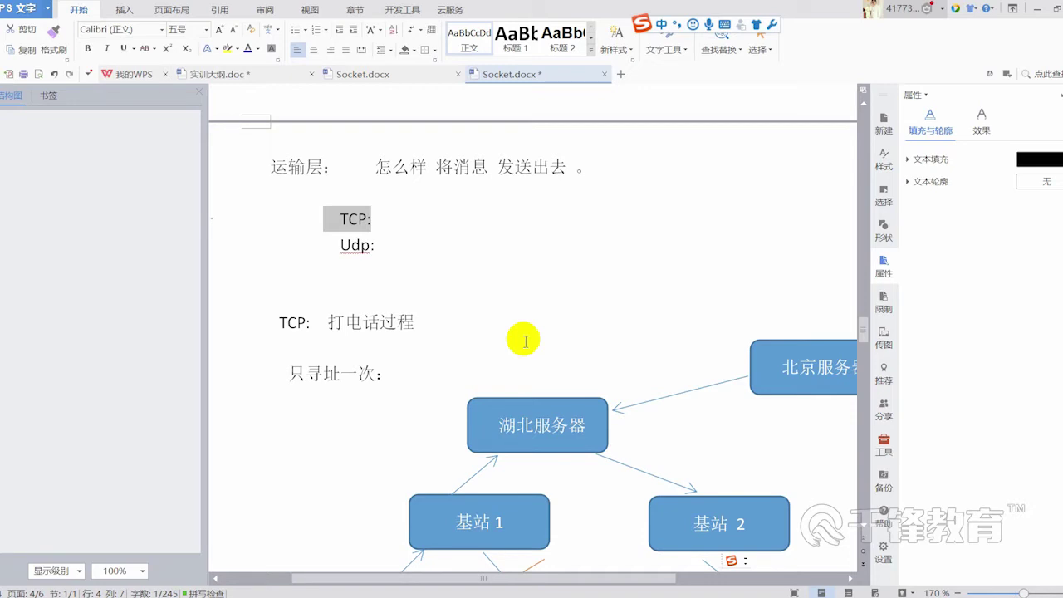
- Type 发送消息的顺序 不确定 after the Udp: label
{"action": "left_click", "coordinate": [469, 282]}
{"action": "scroll", "coordinate": [477, 311], "scroll_direction": "down", "scroll_amount": 1}
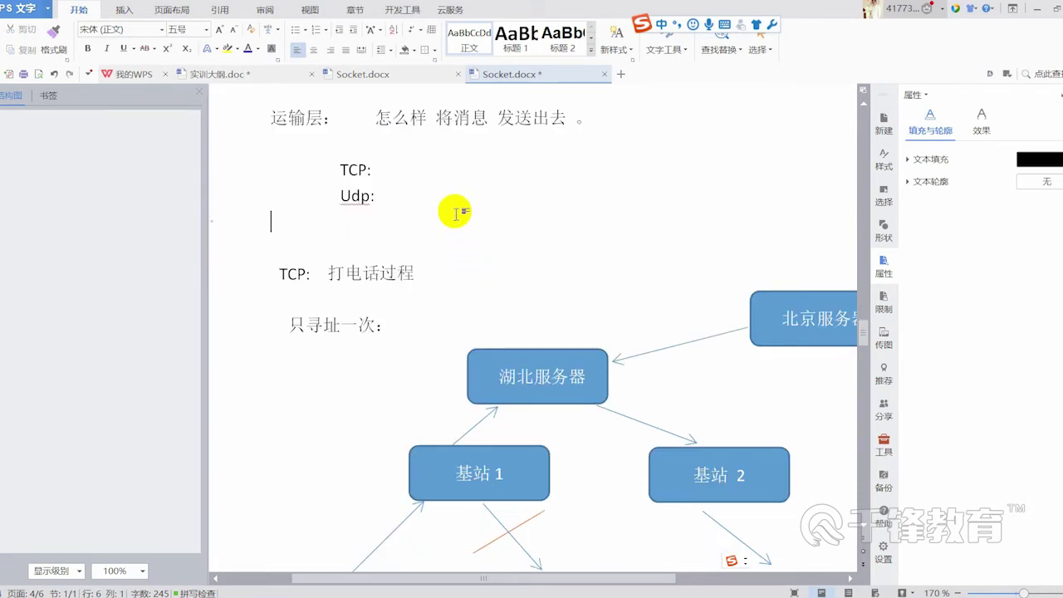
{"action": "left_click", "coordinate": [488, 189]}
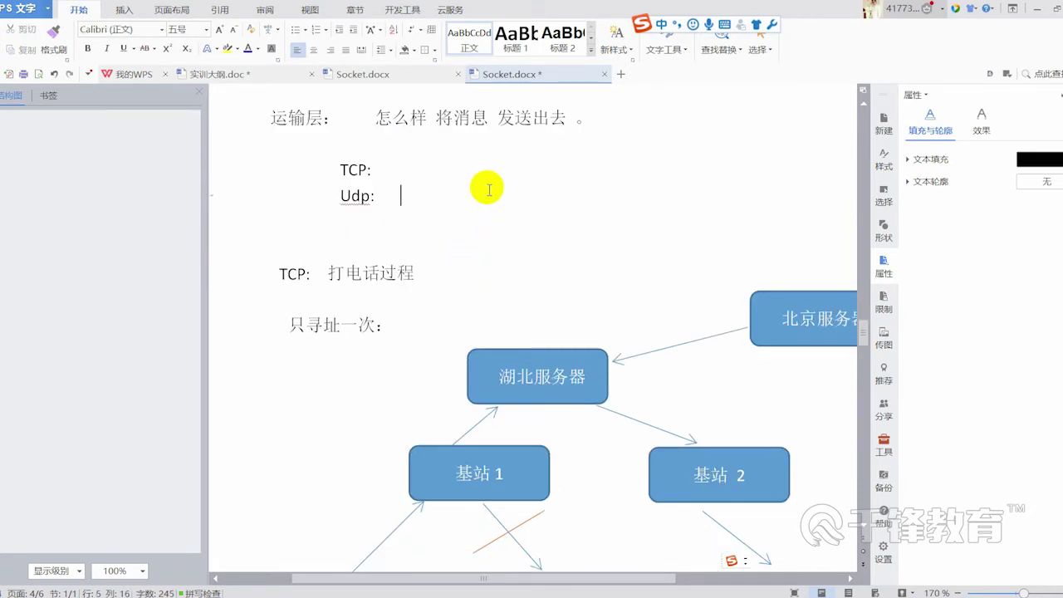
{"action": "type", "text": "fasong"}
{"action": "type", "text": "发送"}
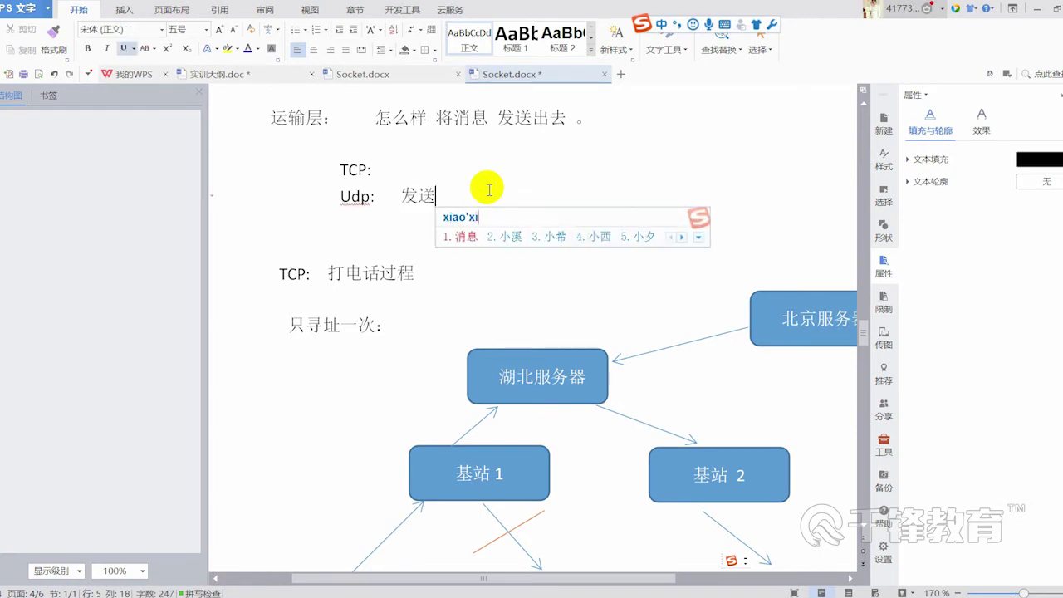
{"action": "type", "text": "消息的"}
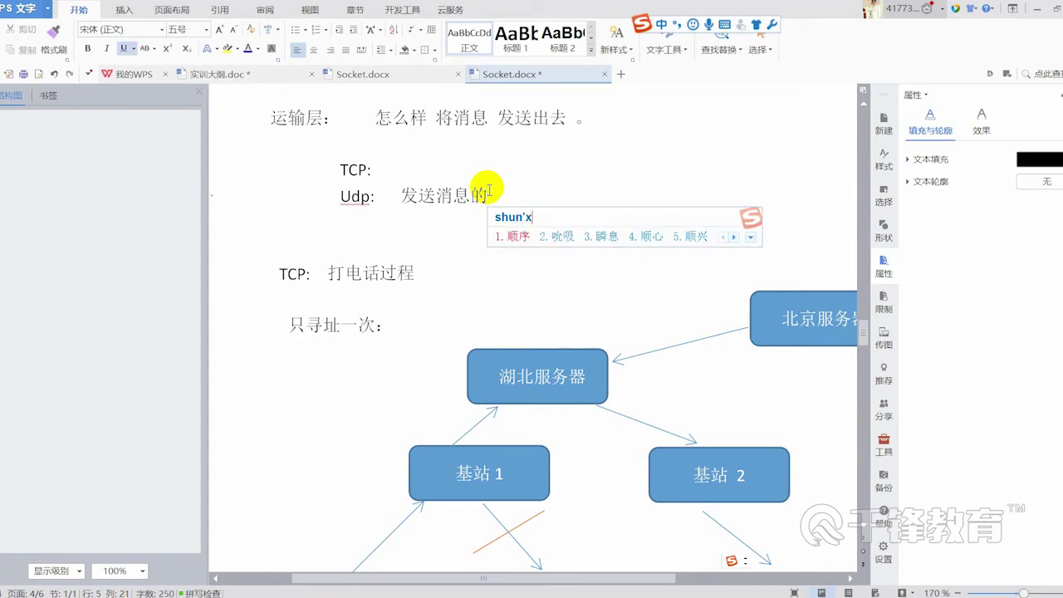
{"action": "type", "text": "顺序 不"}
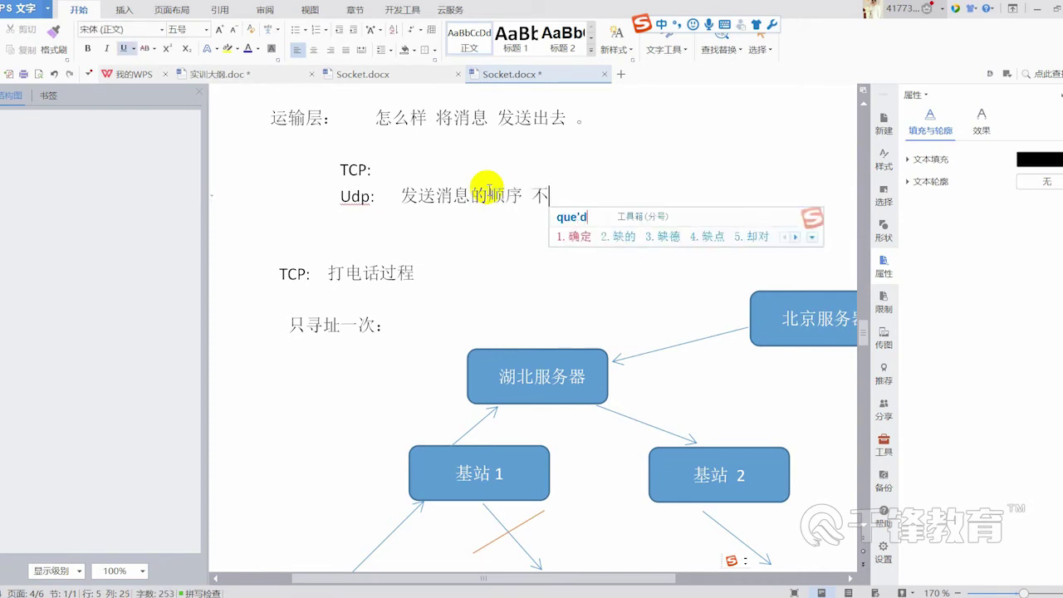
{"action": "type", "text": "确定"}
- After TCP:, add a tab and type 发送消息 顺序一定。 with the pinyin IME
{"action": "left_click", "coordinate": [452, 179]}
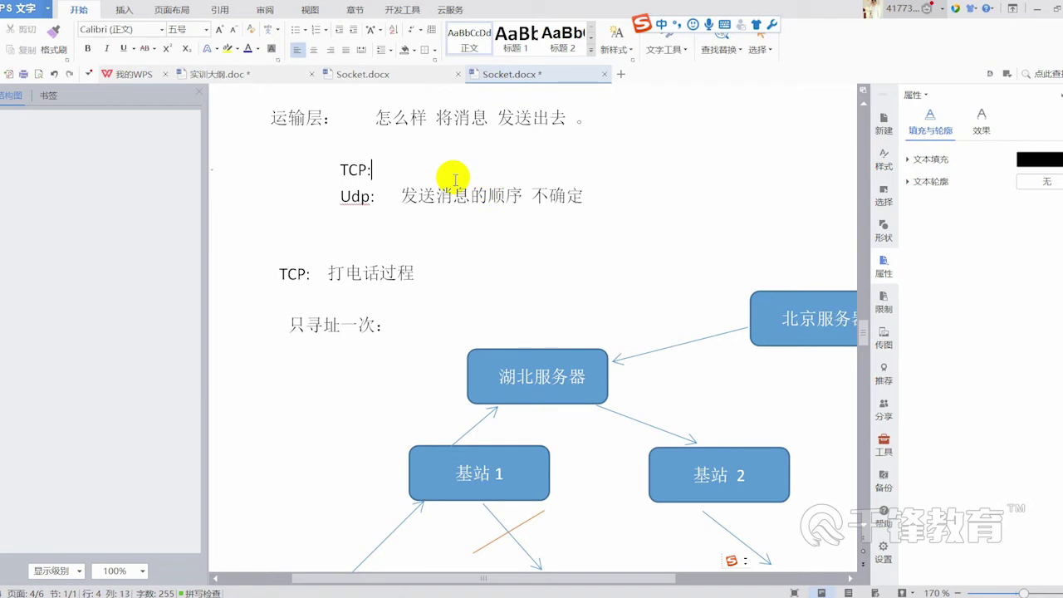
{"action": "key", "text": "Tab"}
{"action": "type", "text": "fa"}
{"action": "type", "text": "xian"}
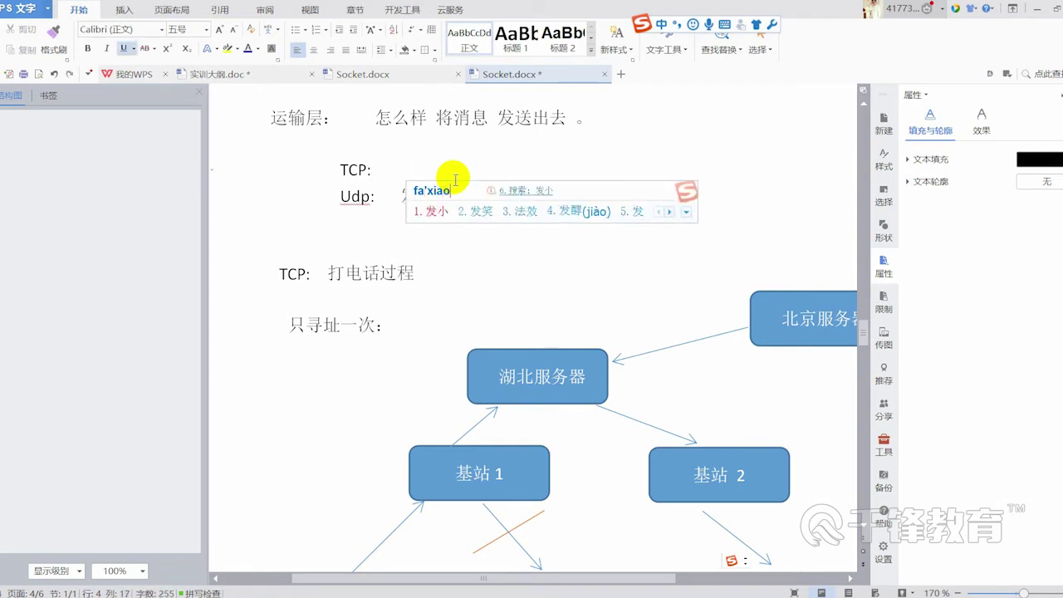
{"action": "key", "text": "BackSpace"}
{"action": "key", "text": "BackSpace"}
{"action": "key", "text": "BackSpace"}
{"action": "key", "text": "BackSpace"}
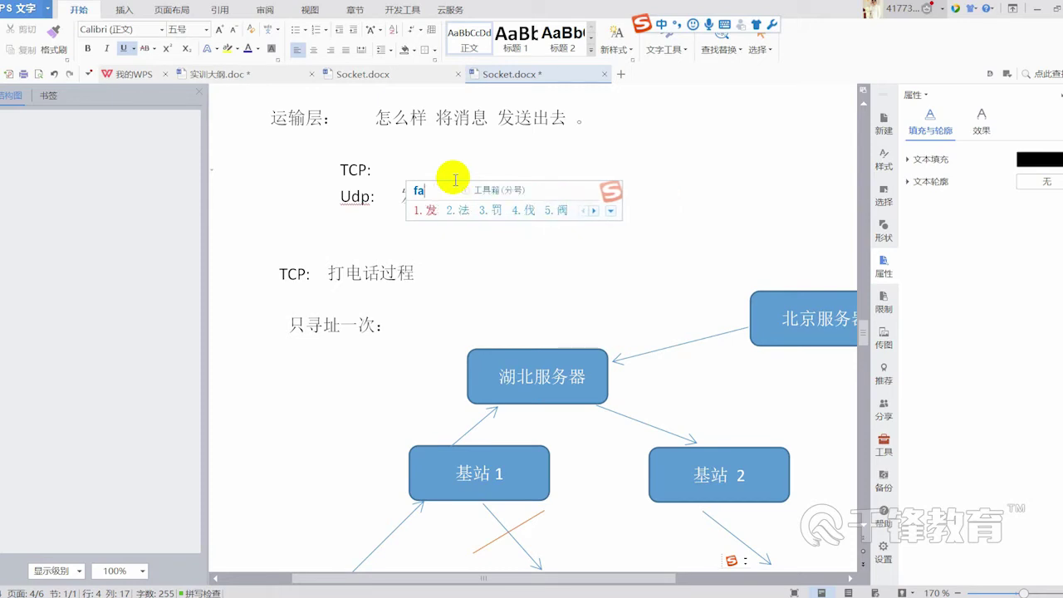
{"action": "type", "text": "xi"}
{"action": "key", "text": "BackSpace"}
{"action": "key", "text": "BackSpace"}
{"action": "type", "text": "song"}
{"action": "key", "text": "space"}
{"action": "type", "text": "xiaoxi"}
{"action": "key", "text": "space"}
{"action": "type", "text": "shunxu"}
{"action": "key", "text": "space"}
{"action": "type", "text": "yiding"}
{"action": "key", "text": "space"}
{"action": "type", "text": "。"}
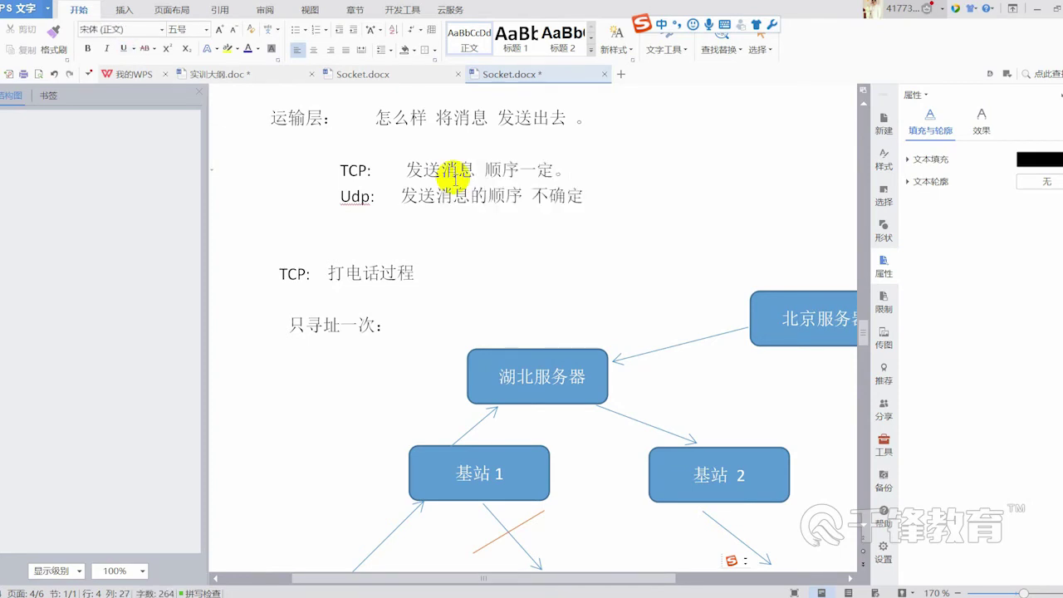
{"action": "left_click", "coordinate": [620, 189]}
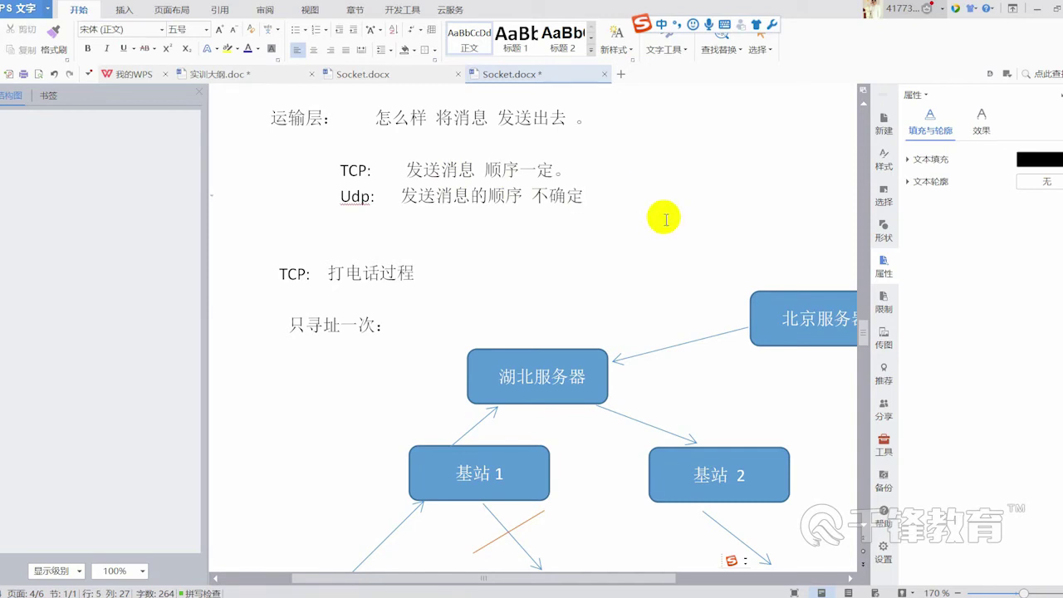
- Replace the semicolon after 不确定 with a full-width 。, then select both notes to review them
{"action": "type", "text": "；"}
{"action": "key", "text": "BackSpace"}
{"action": "type", "text": "。"}
{"action": "left_click_drag", "start_coordinate": [668, 196], "coordinate": [316, 175]}
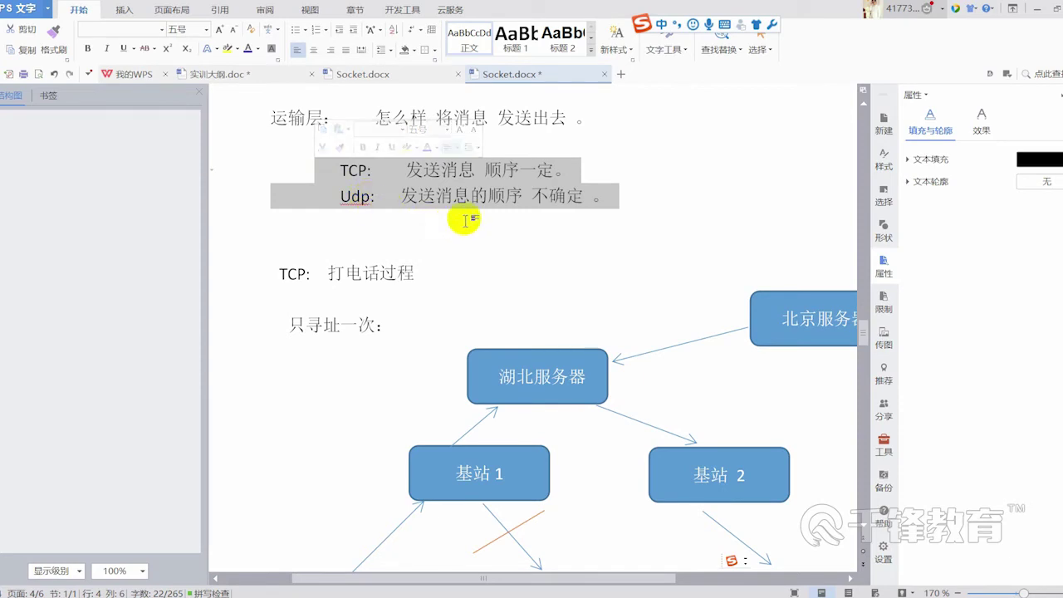
{"action": "left_click", "coordinate": [499, 222]}
{"action": "mouse_move", "coordinate": [648, 198]}
{"action": "left_mouse_down"}
{"action": "mouse_move", "coordinate": [471, 166]}
{"action": "mouse_move", "coordinate": [273, 182]}
{"action": "left_mouse_up"}
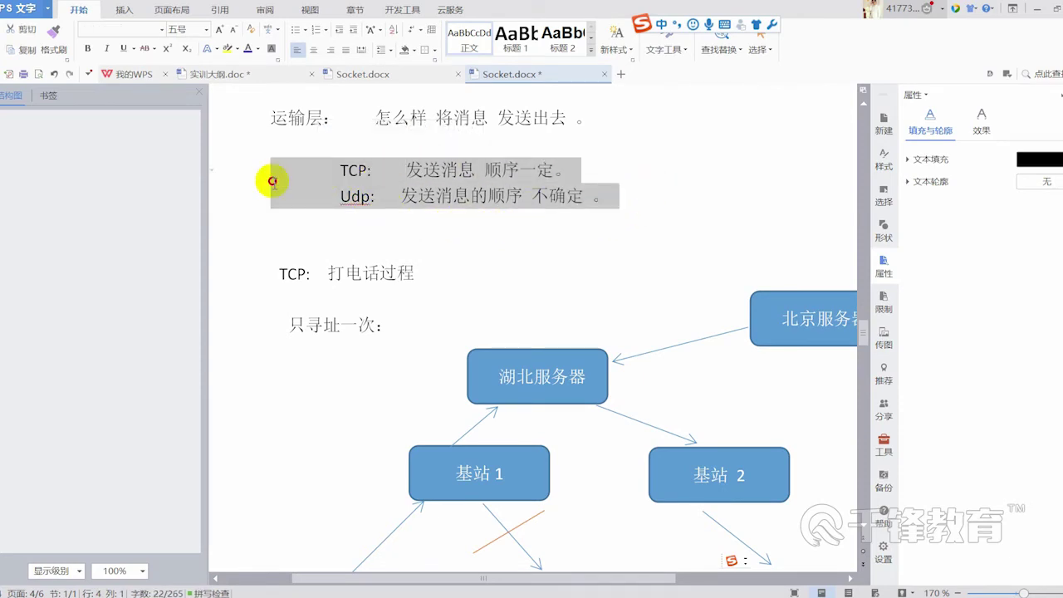
{"action": "left_click", "coordinate": [687, 241]}
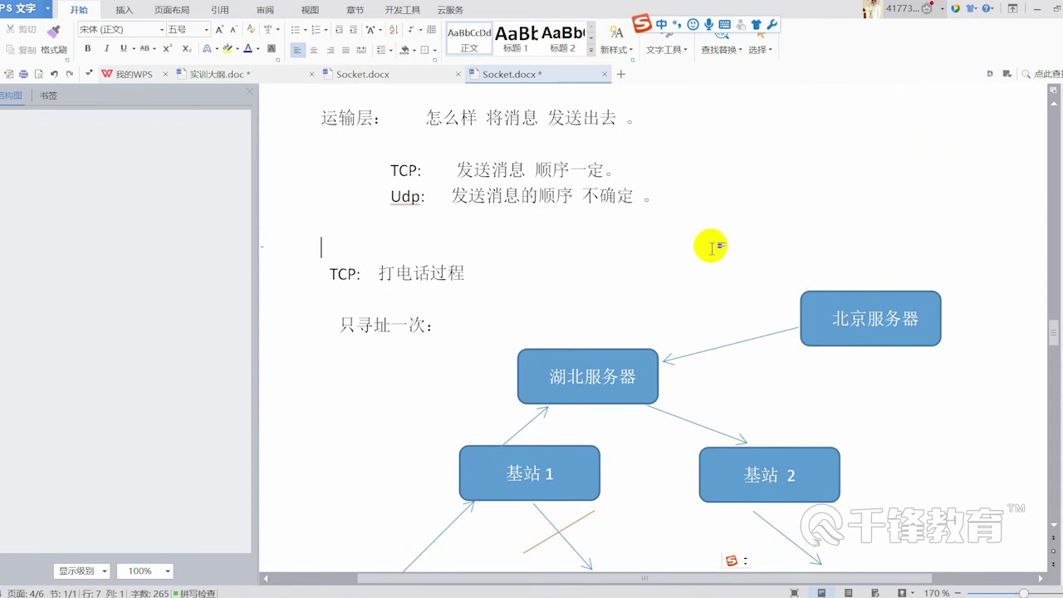
{"action": "key", "text": "Up"}
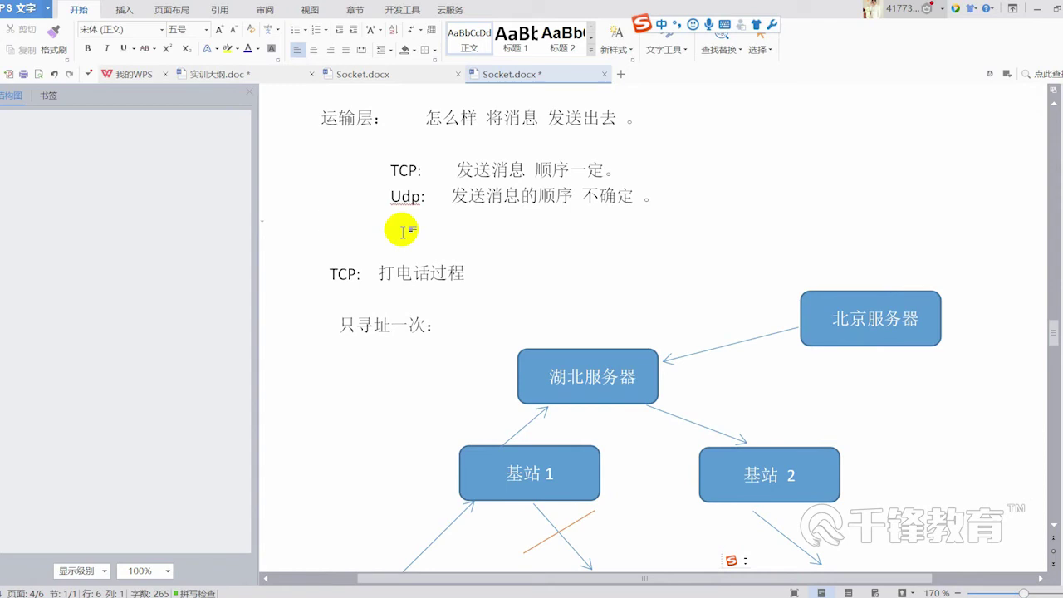
- Select parts of the notes, then cancel a stray pinyin entry after the TCP note
{"action": "left_click_drag", "start_coordinate": [468, 197], "coordinate": [487, 196]}
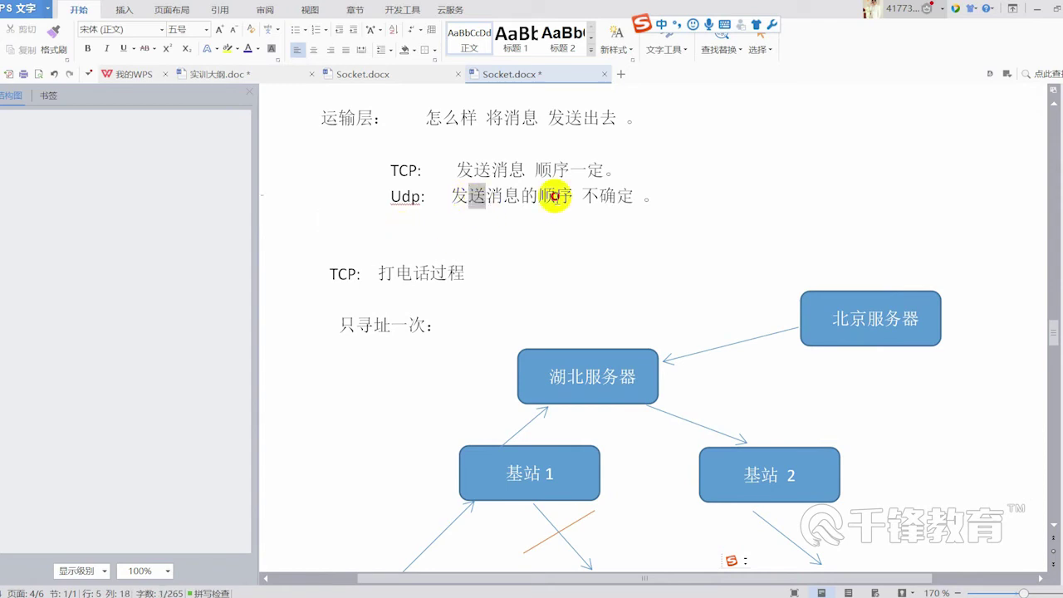
{"action": "left_click_drag", "start_coordinate": [555, 197], "coordinate": [658, 193]}
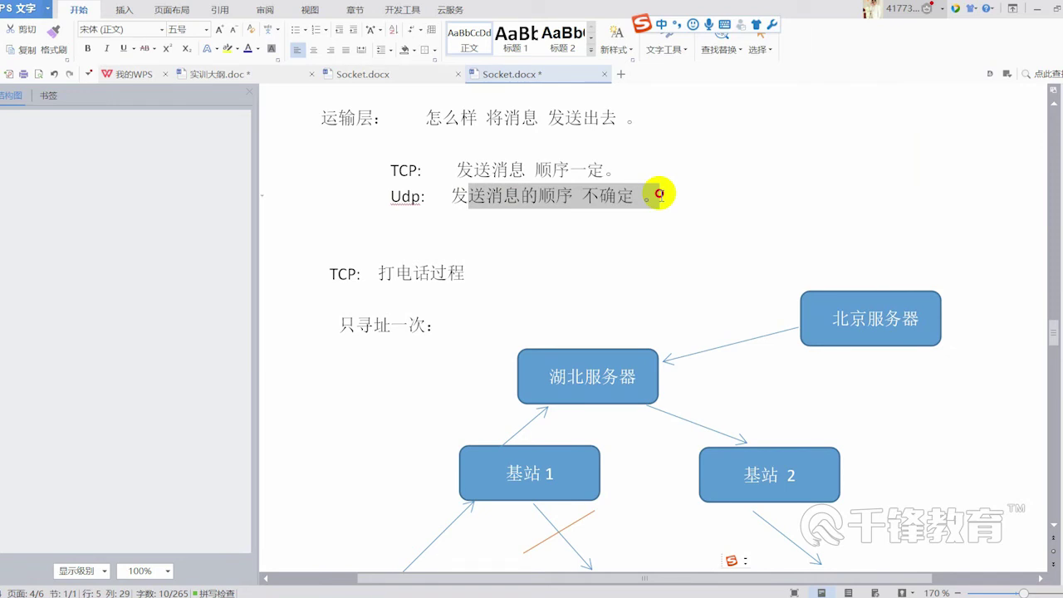
{"action": "scroll", "coordinate": [622, 269], "scroll_direction": "down", "scroll_amount": 3}
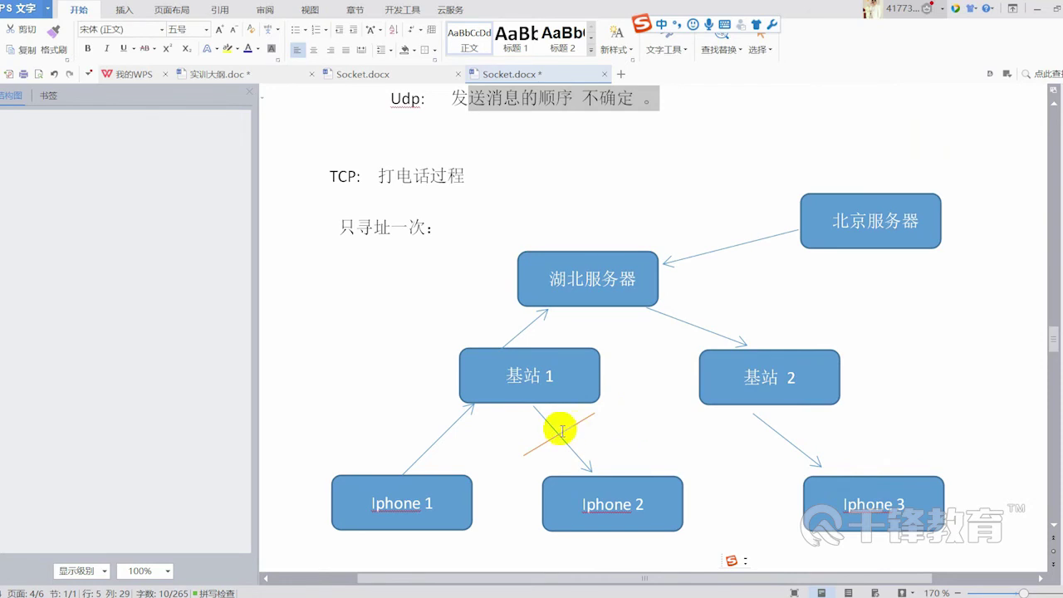
{"action": "scroll", "coordinate": [560, 430], "scroll_direction": "up", "scroll_amount": 4}
{"action": "left_click_drag", "start_coordinate": [448, 219], "coordinate": [631, 228]}
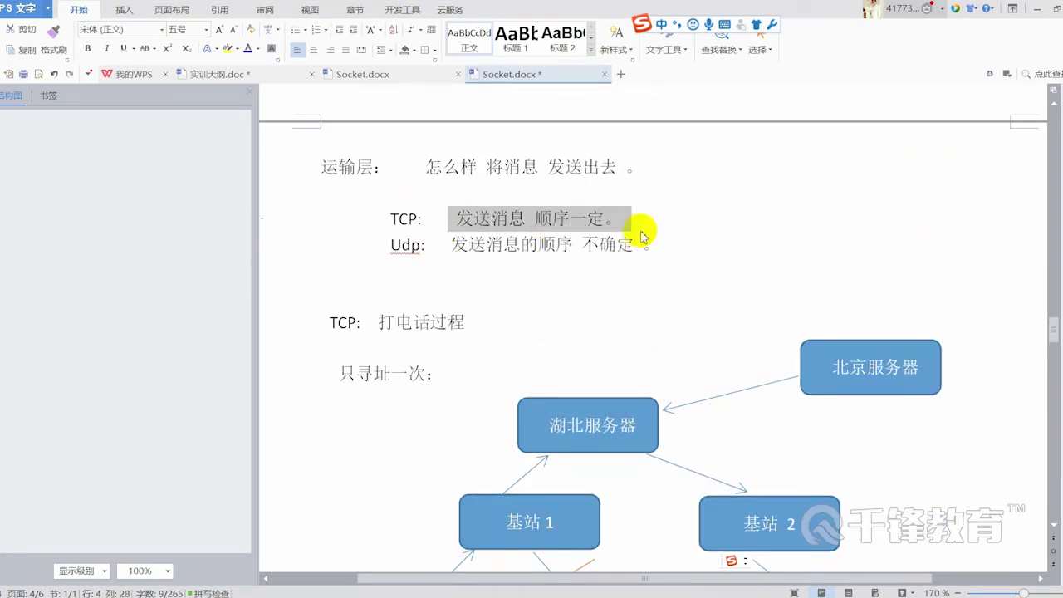
{"action": "left_click", "coordinate": [681, 244]}
{"action": "left_click", "coordinate": [682, 211]}
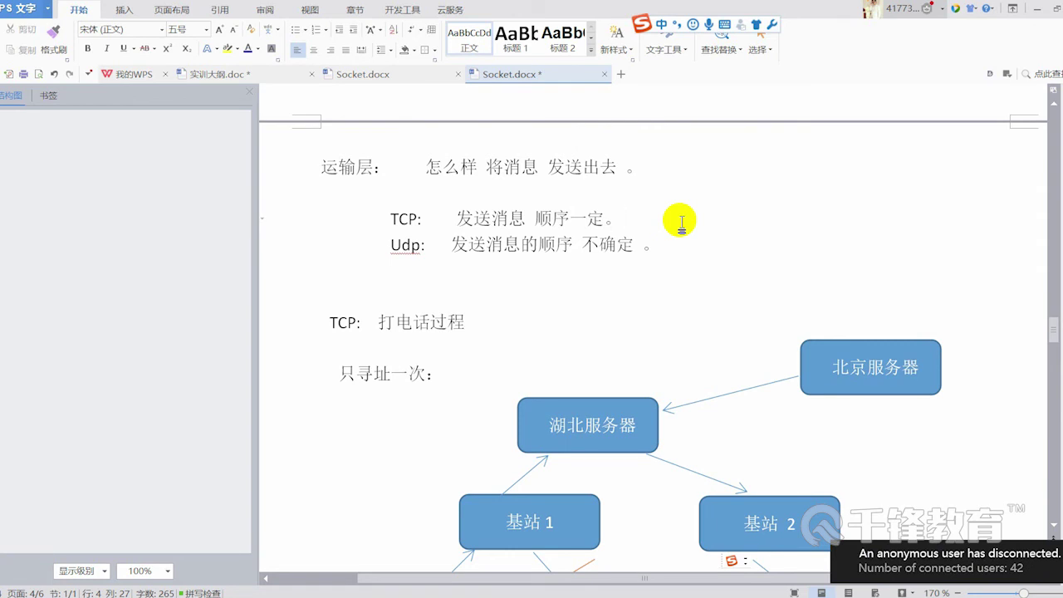
{"action": "type", "text": "m'm"}
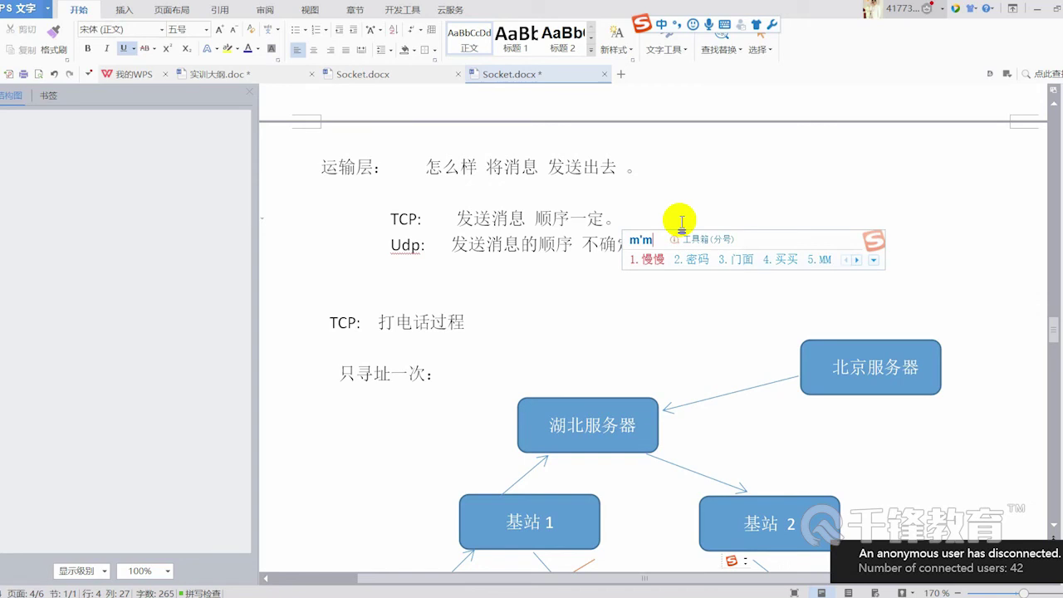
{"action": "key", "text": "Escape"}
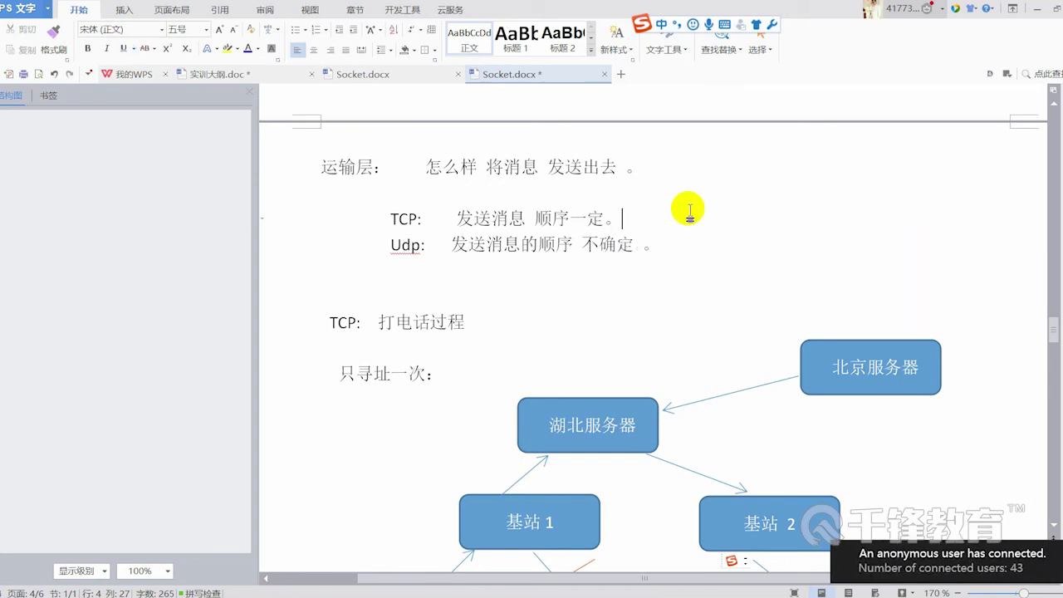